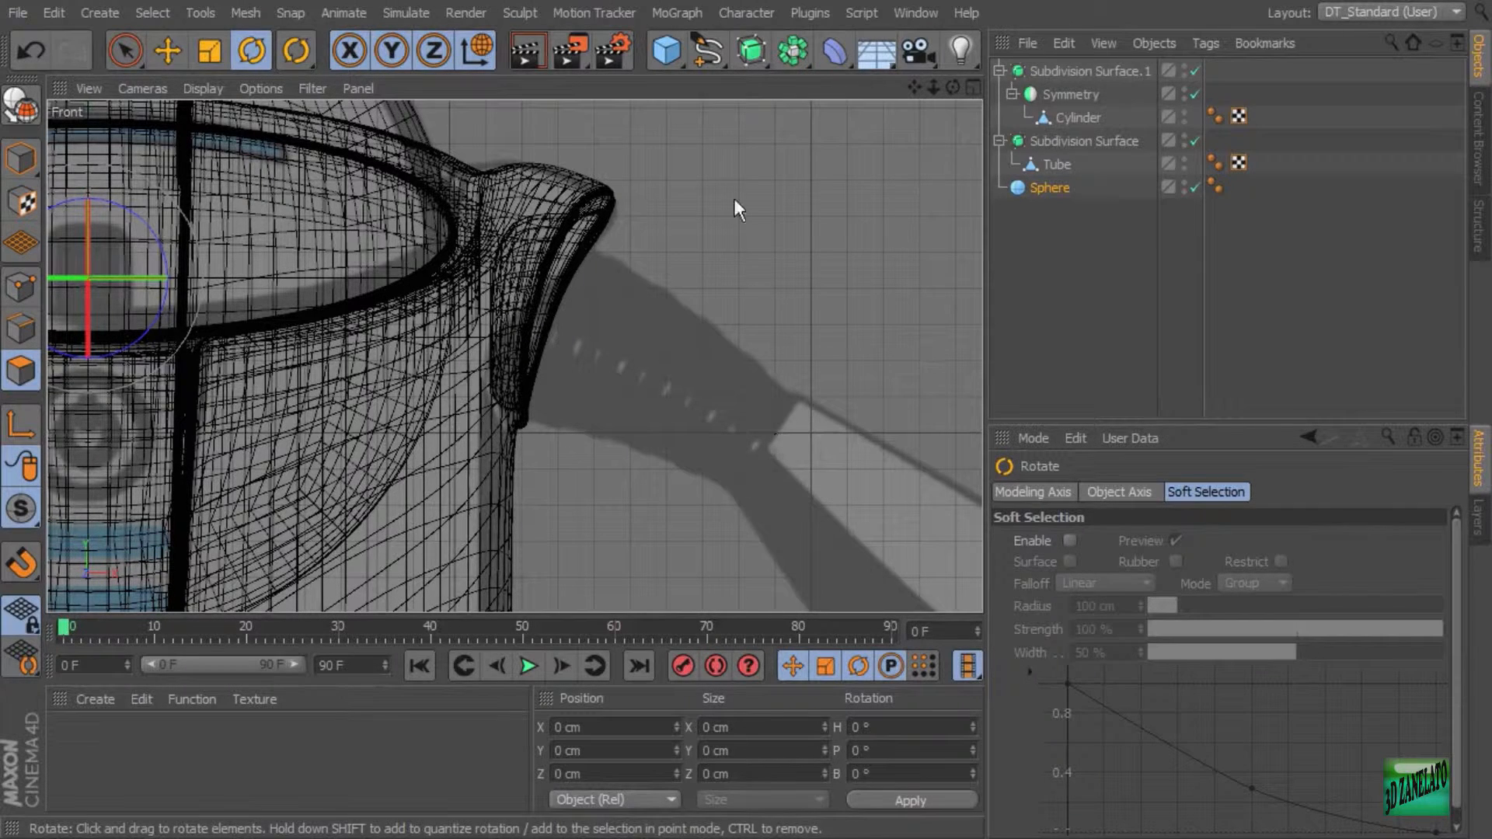
Draw a five-point Cubic spline in the Front view, from inside the shoulder opening down the middle of the reference arm.
left_click(707, 51)
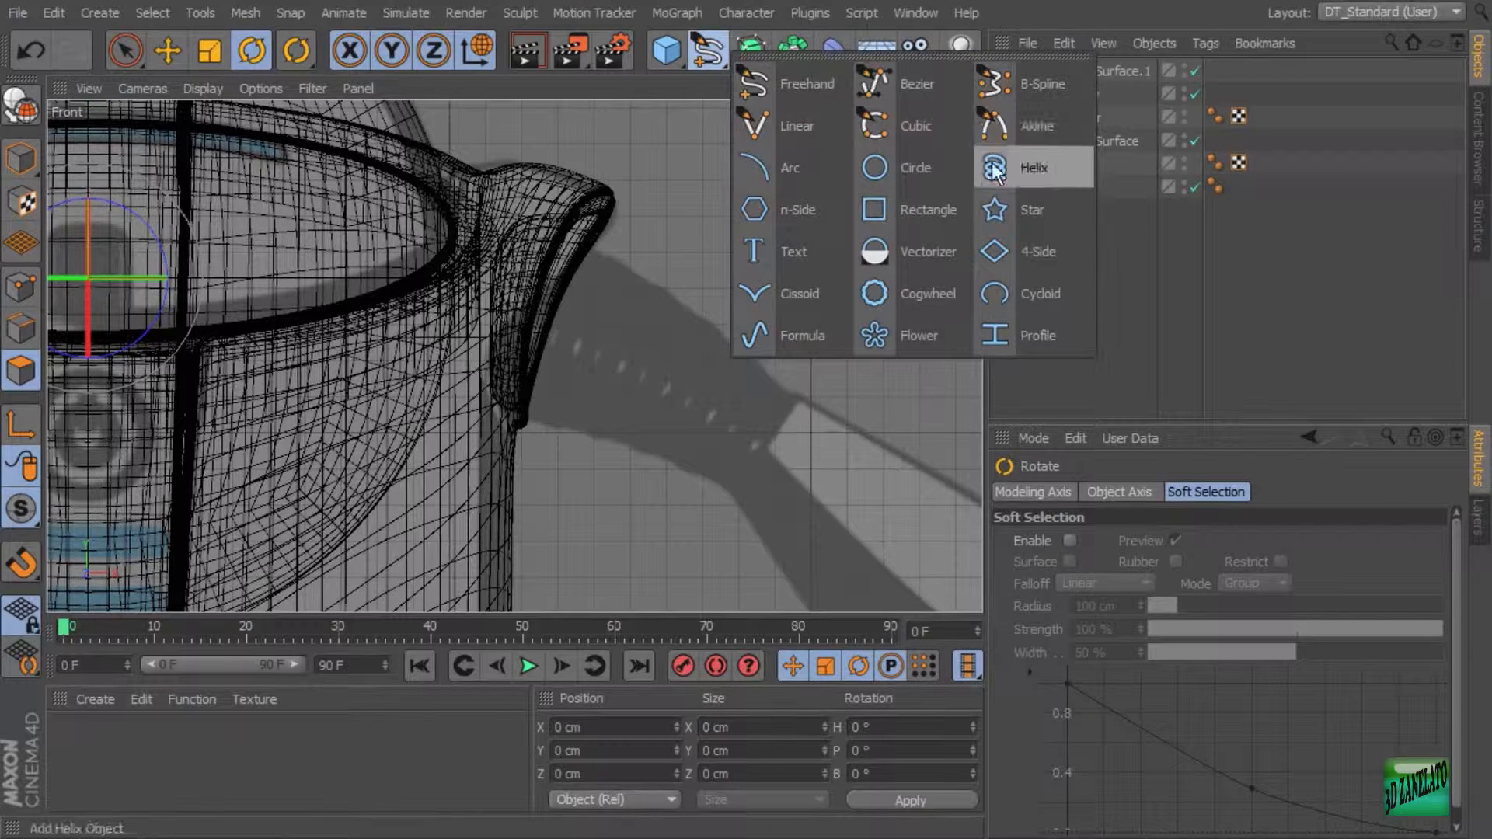
left_click(902, 122)
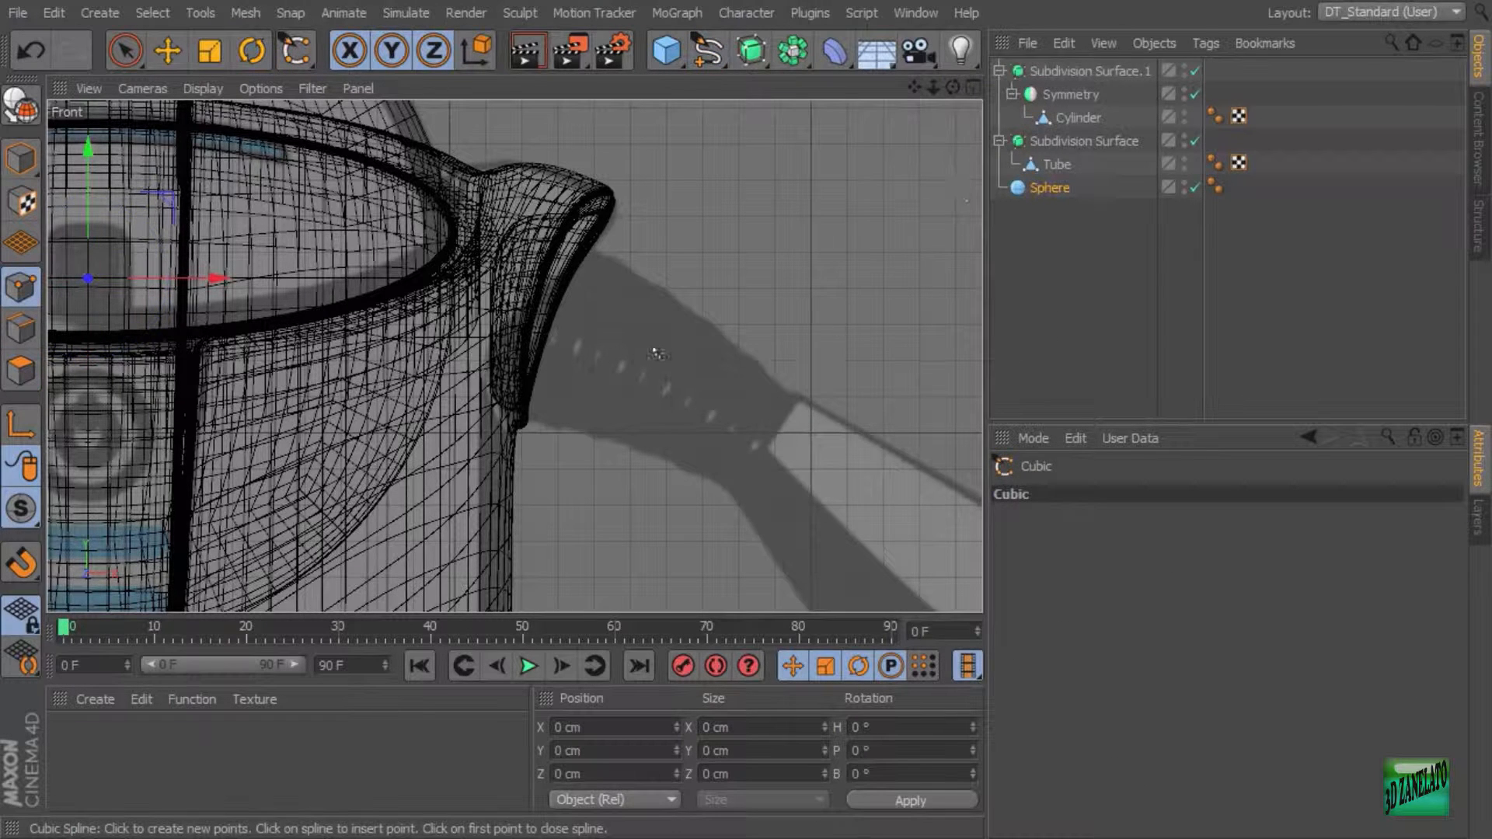
left_click(510, 295)
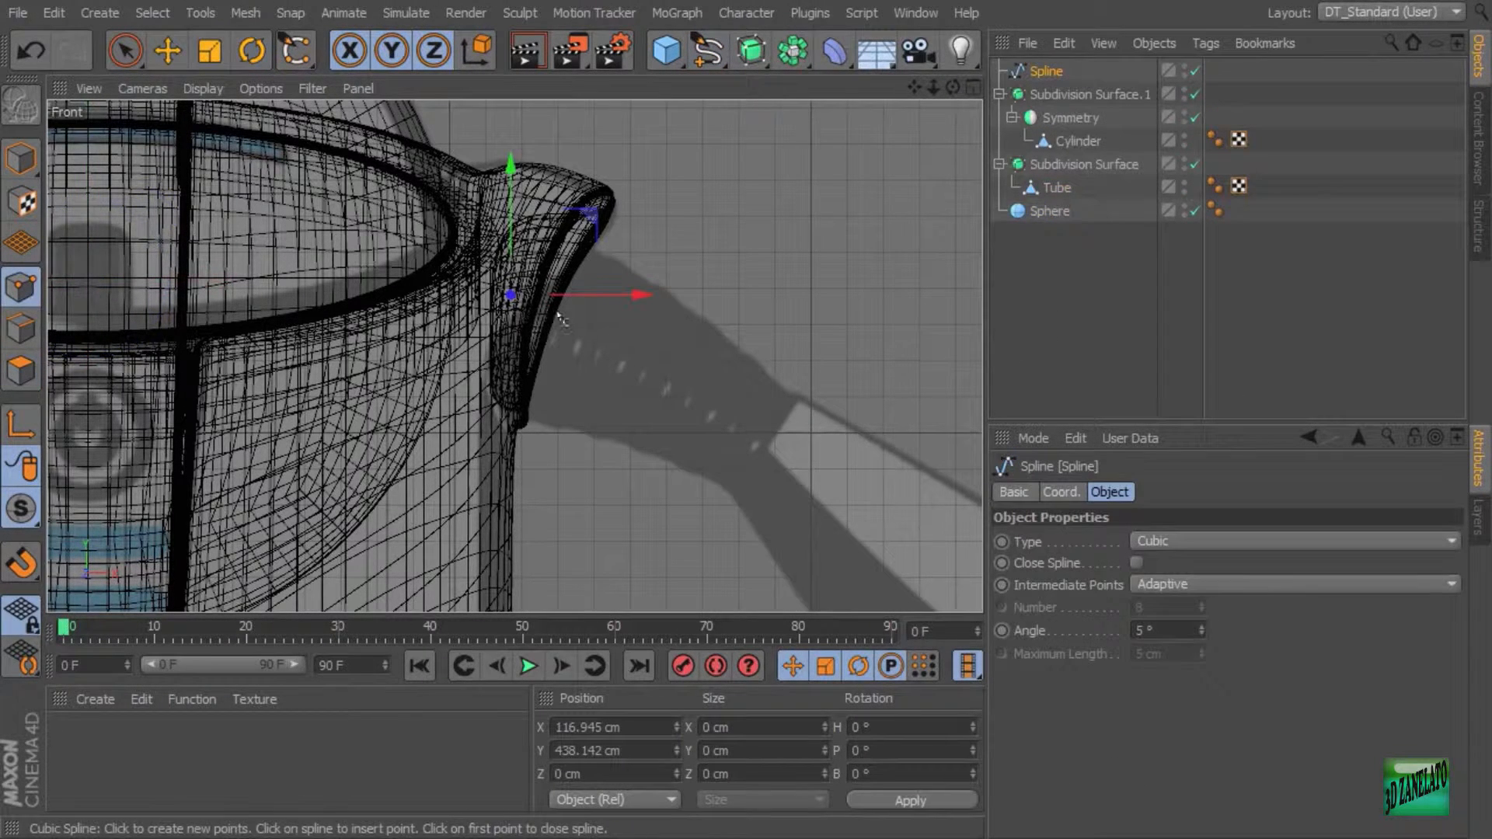
left_click(569, 324)
left_click(637, 358)
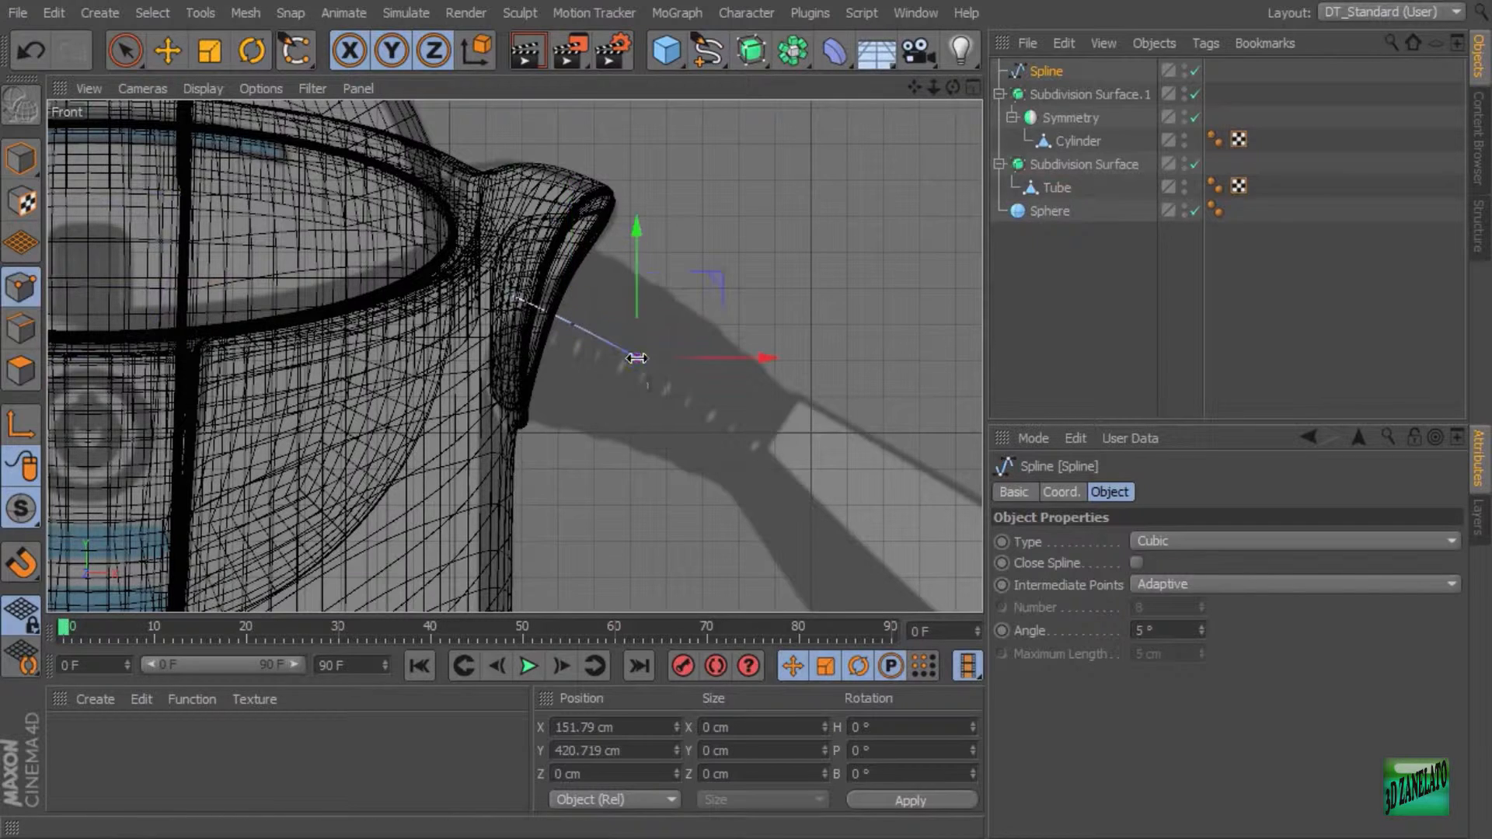
left_click(707, 409)
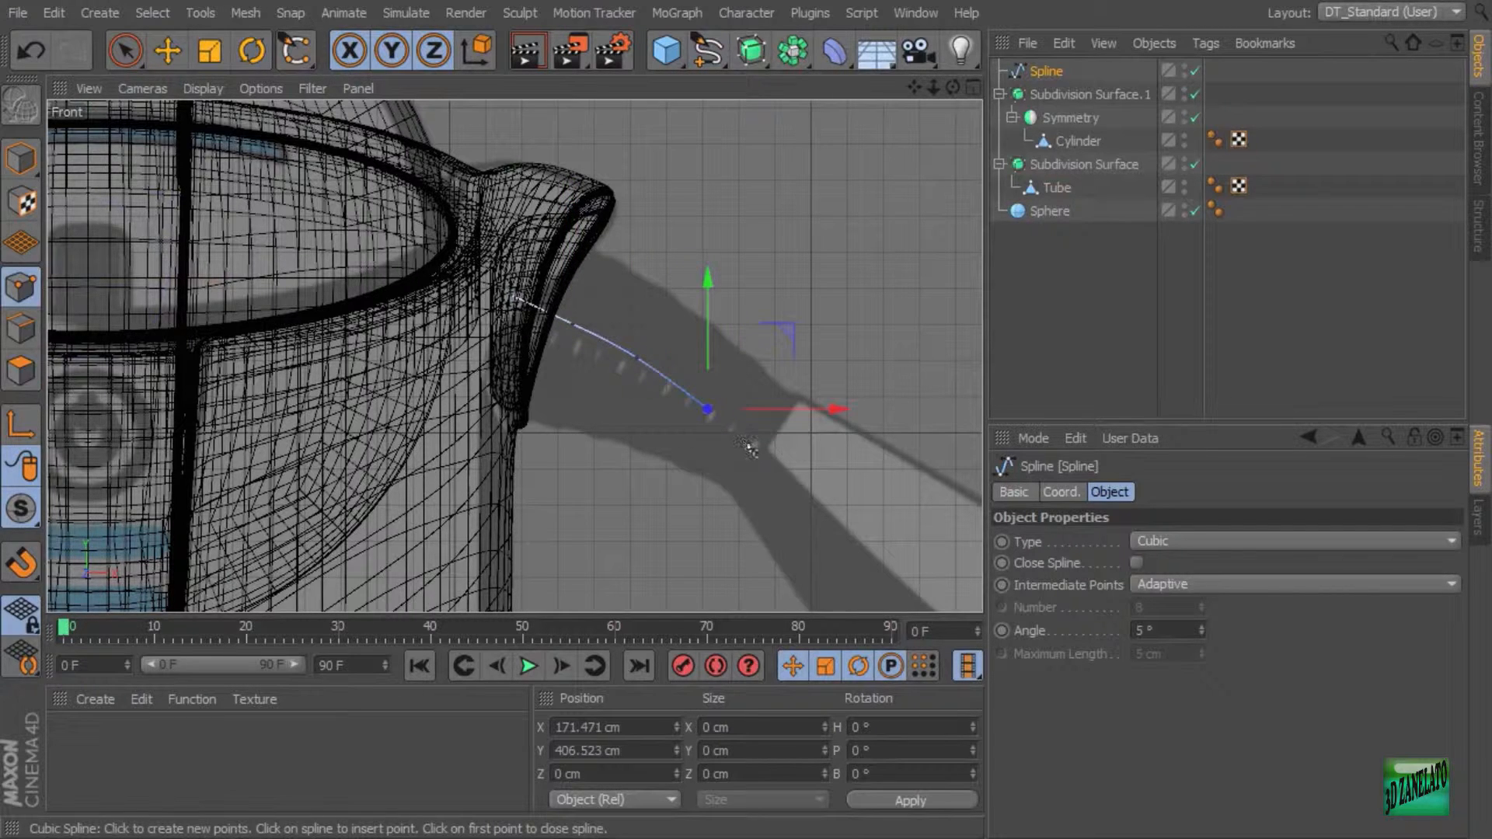
left_click(756, 451)
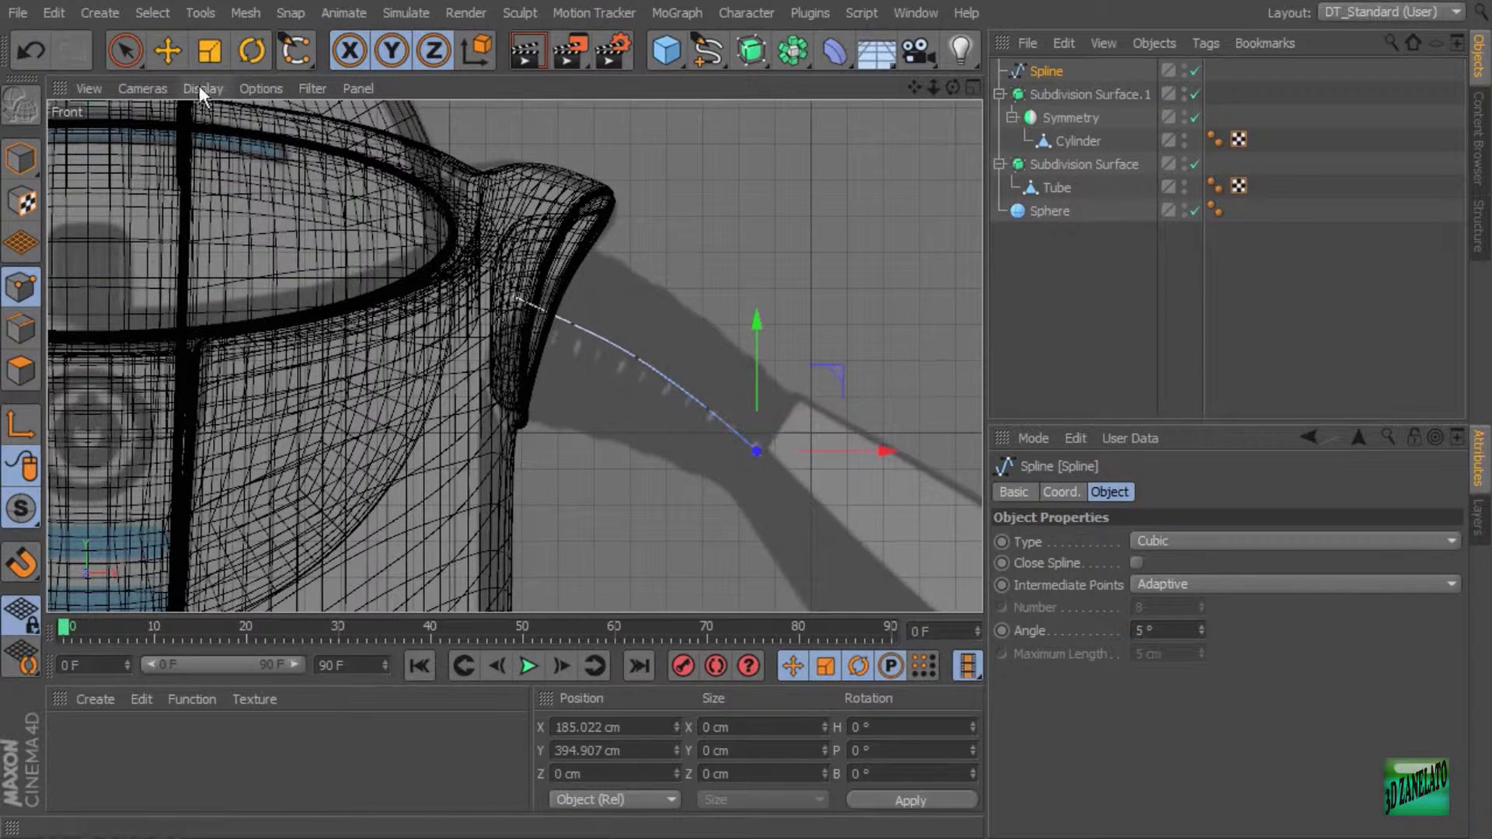
Fine-tune the spline's points with Rectangle Selection so the curve follows the centre of the reference arm.
left_click_drag(125, 51, 178, 119)
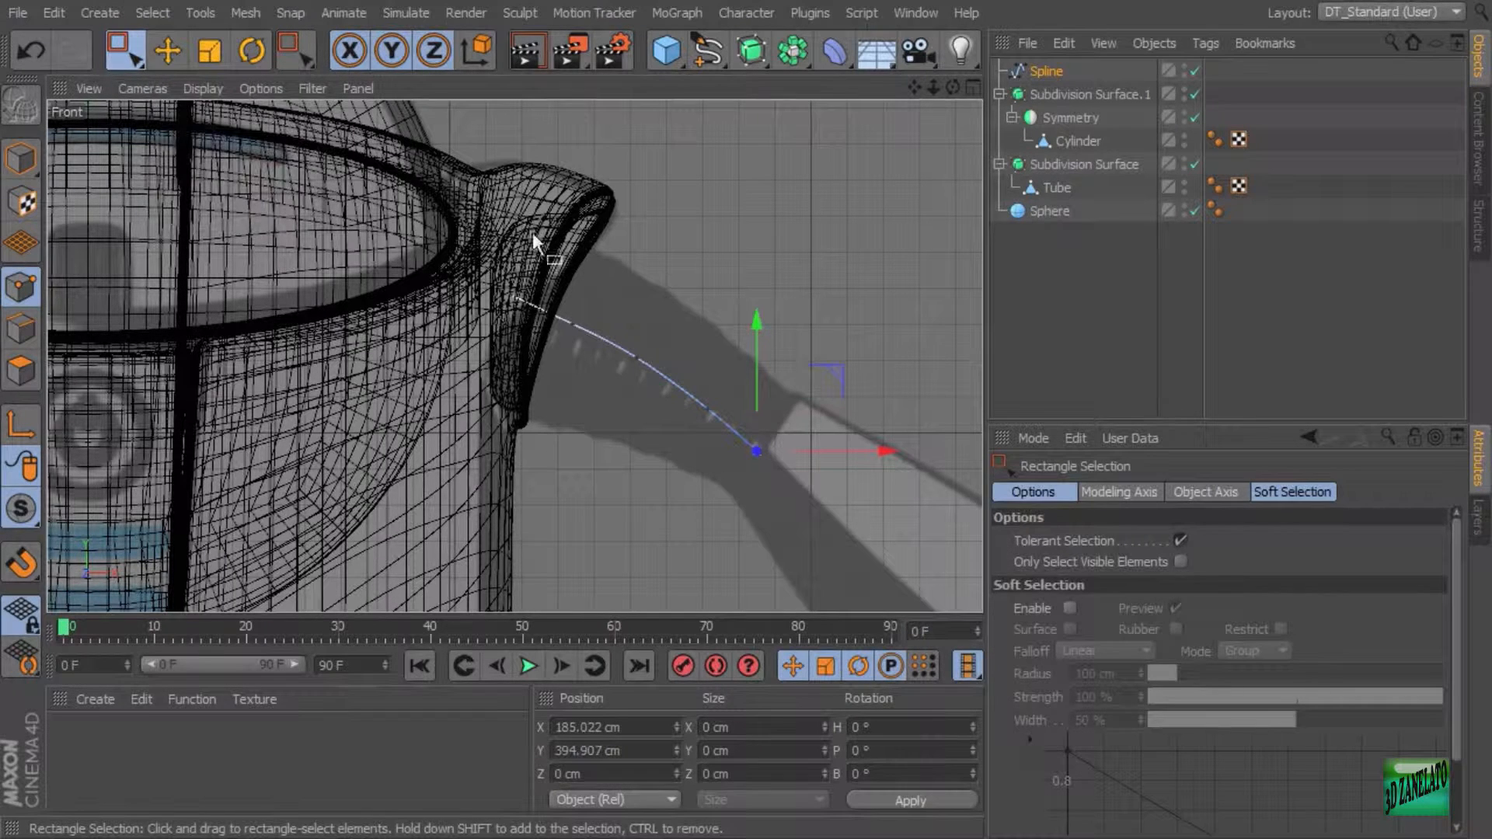
left_click_drag(511, 294, 508, 299)
left_click_drag(610, 292, 636, 355)
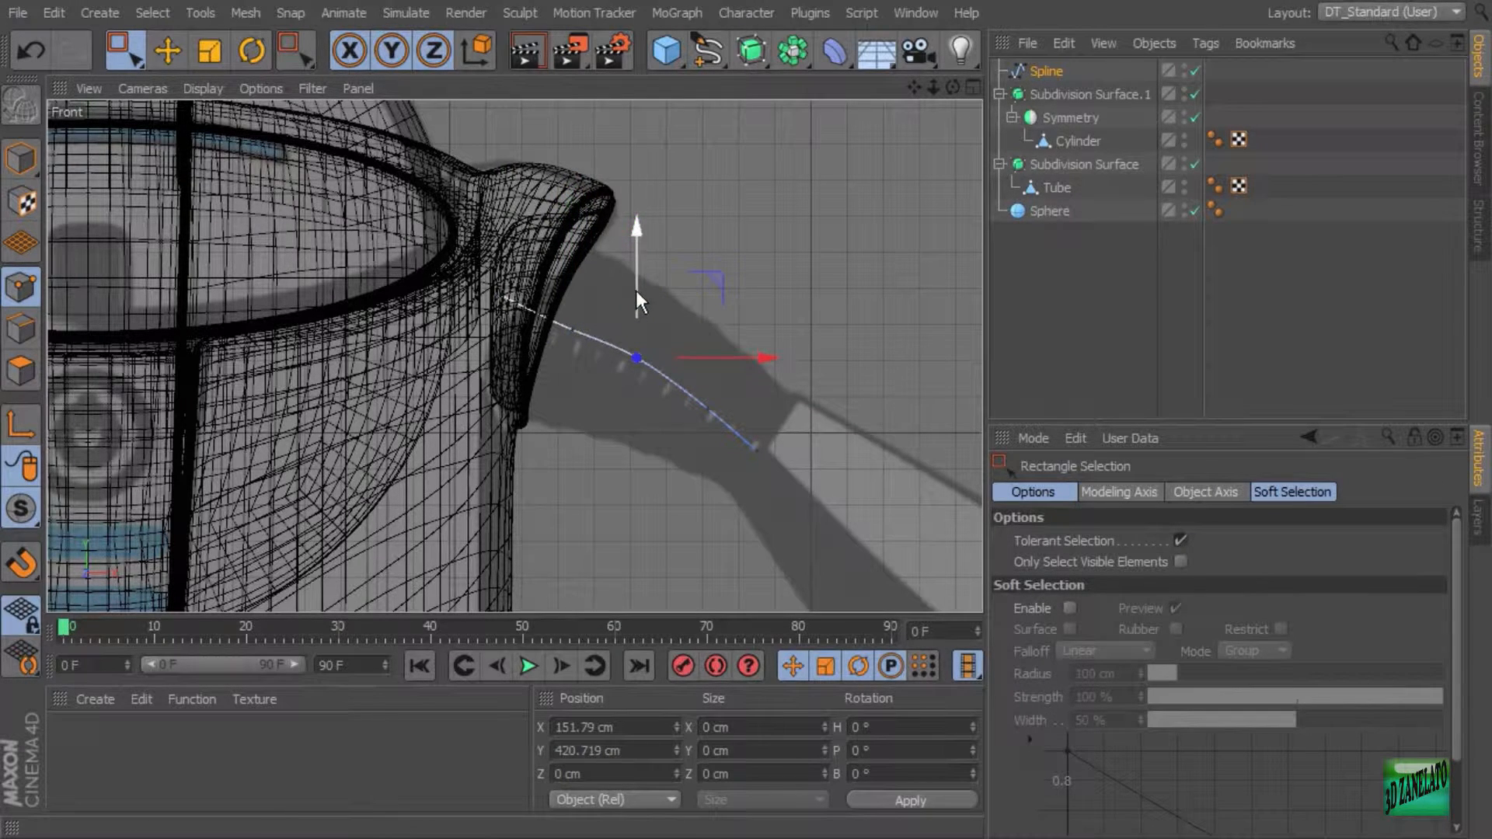
left_click_drag(635, 290, 705, 330)
left_click(708, 411)
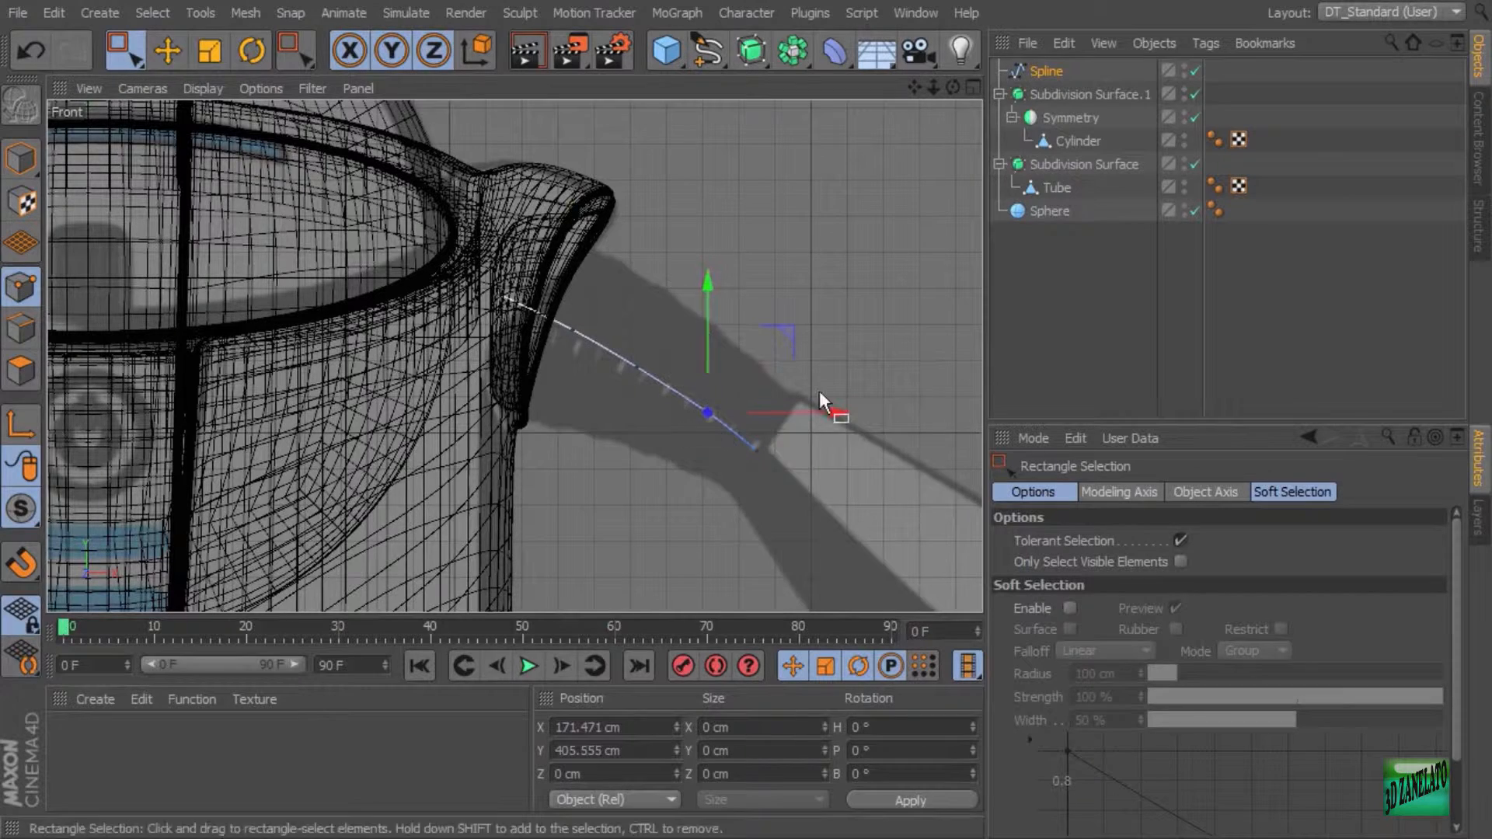
left_click_drag(839, 413, 840, 413)
Add a Circle spline to the scene as the cross-section for the arm.
middle_click(828, 285)
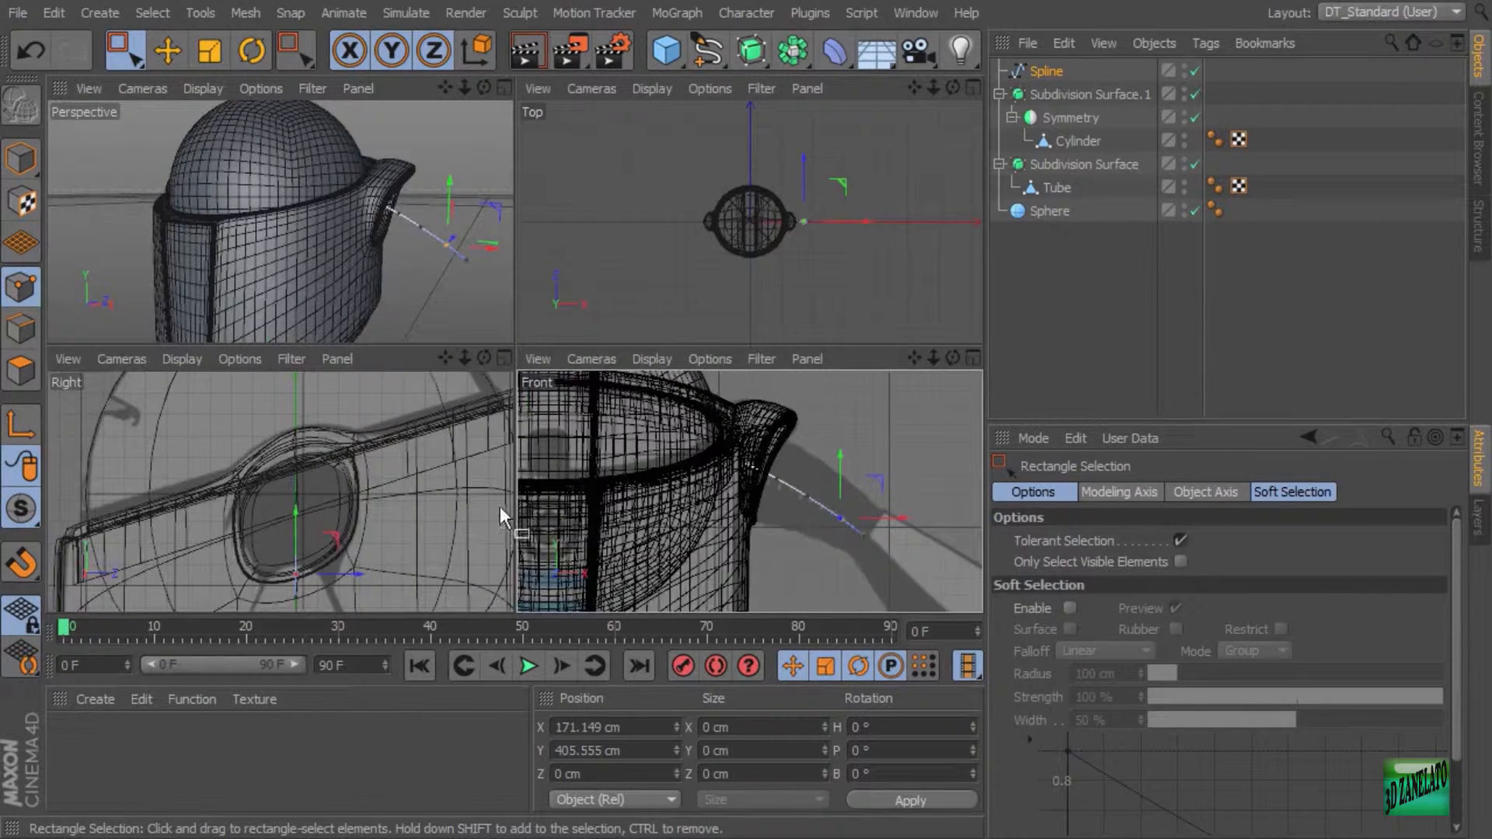
middle_click_drag(435, 516, 423, 388, "alt")
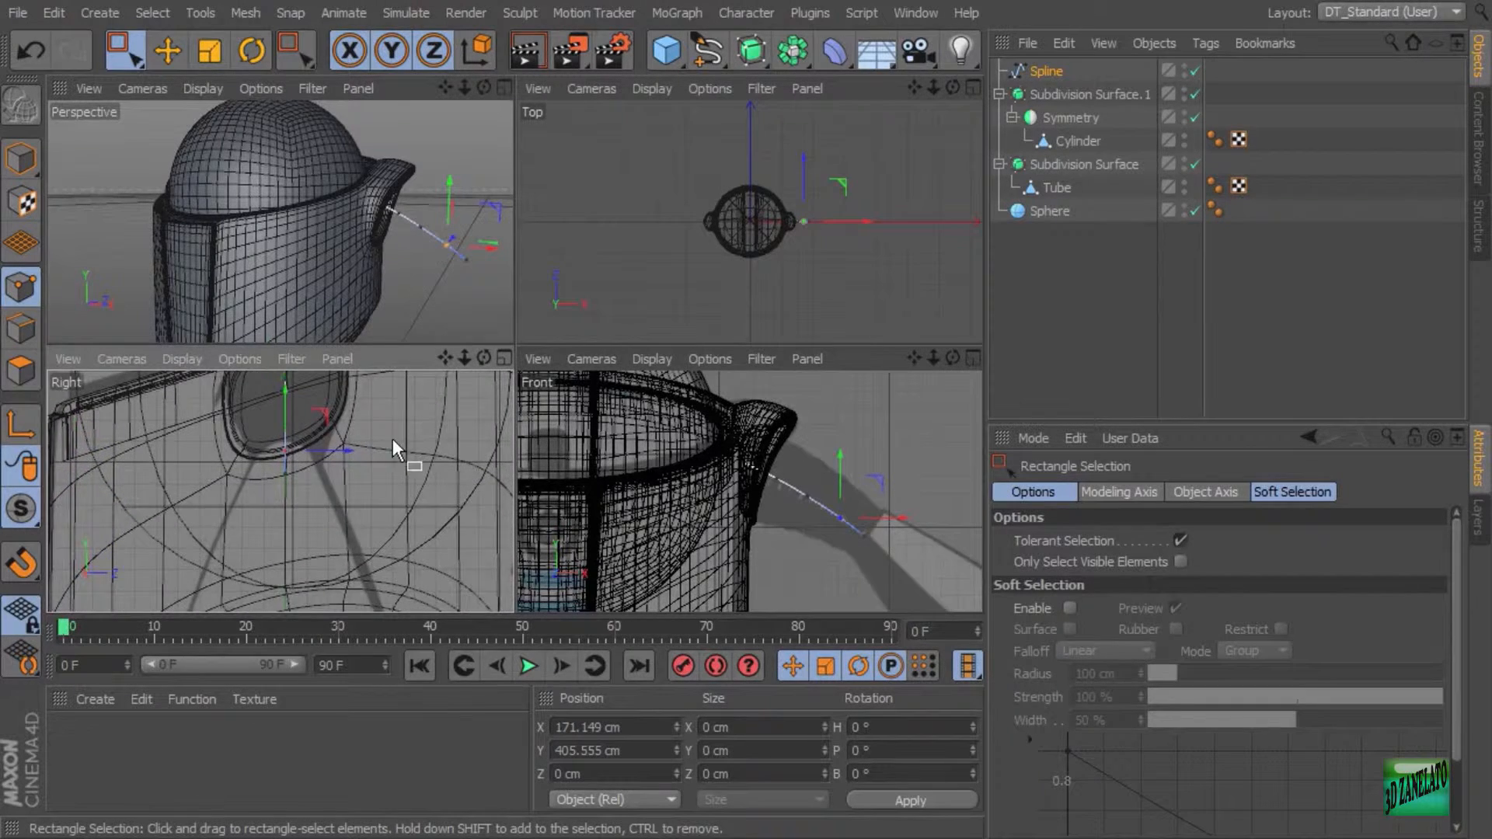
middle_click_drag(393, 440, 401, 521, "alt")
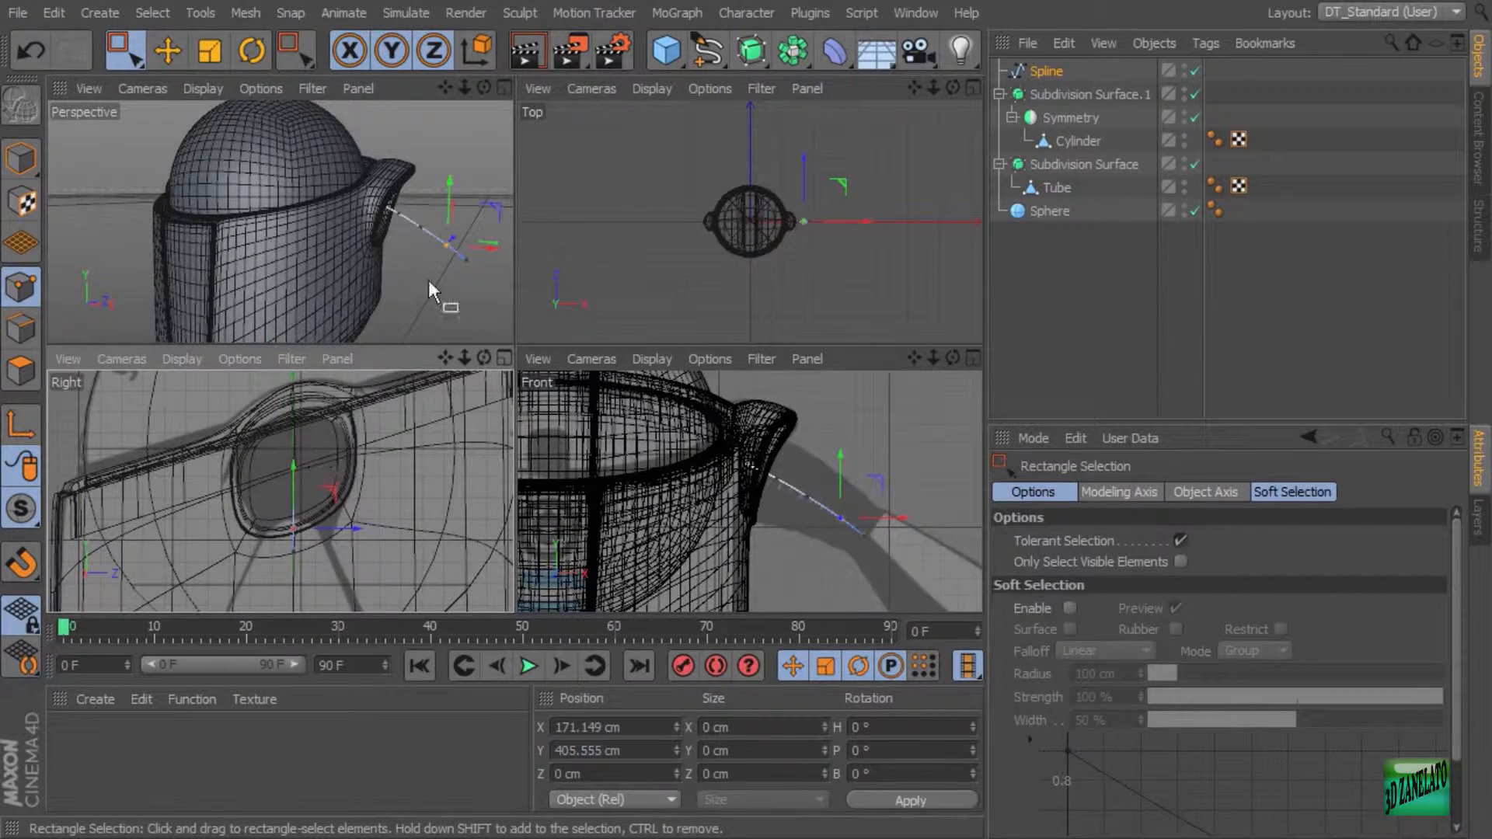
left_click_drag(483, 221, 447, 246, "alt")
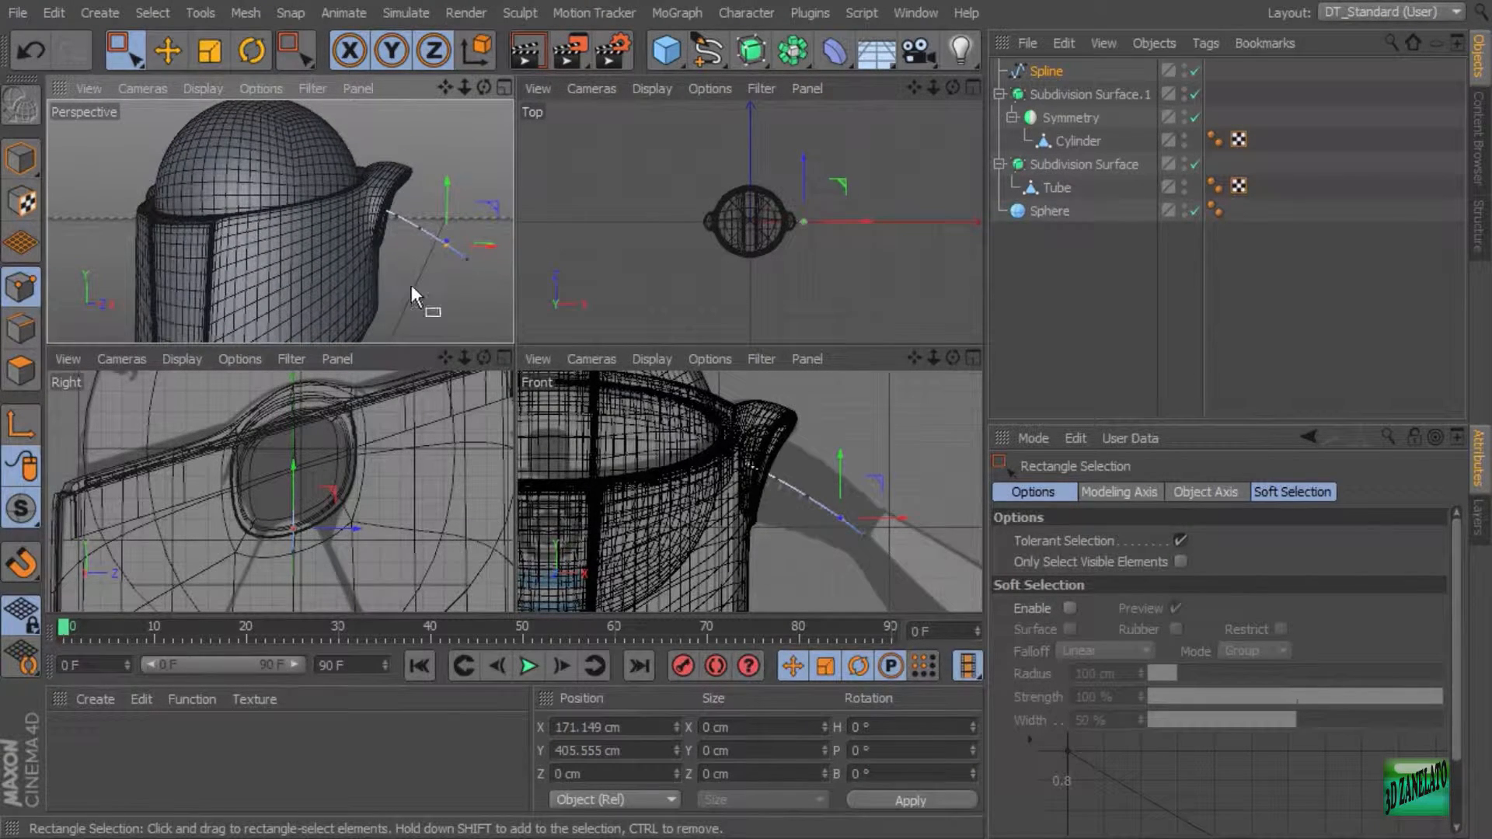
middle_click(441, 147)
left_click_drag(612, 203, 747, 212, "alt")
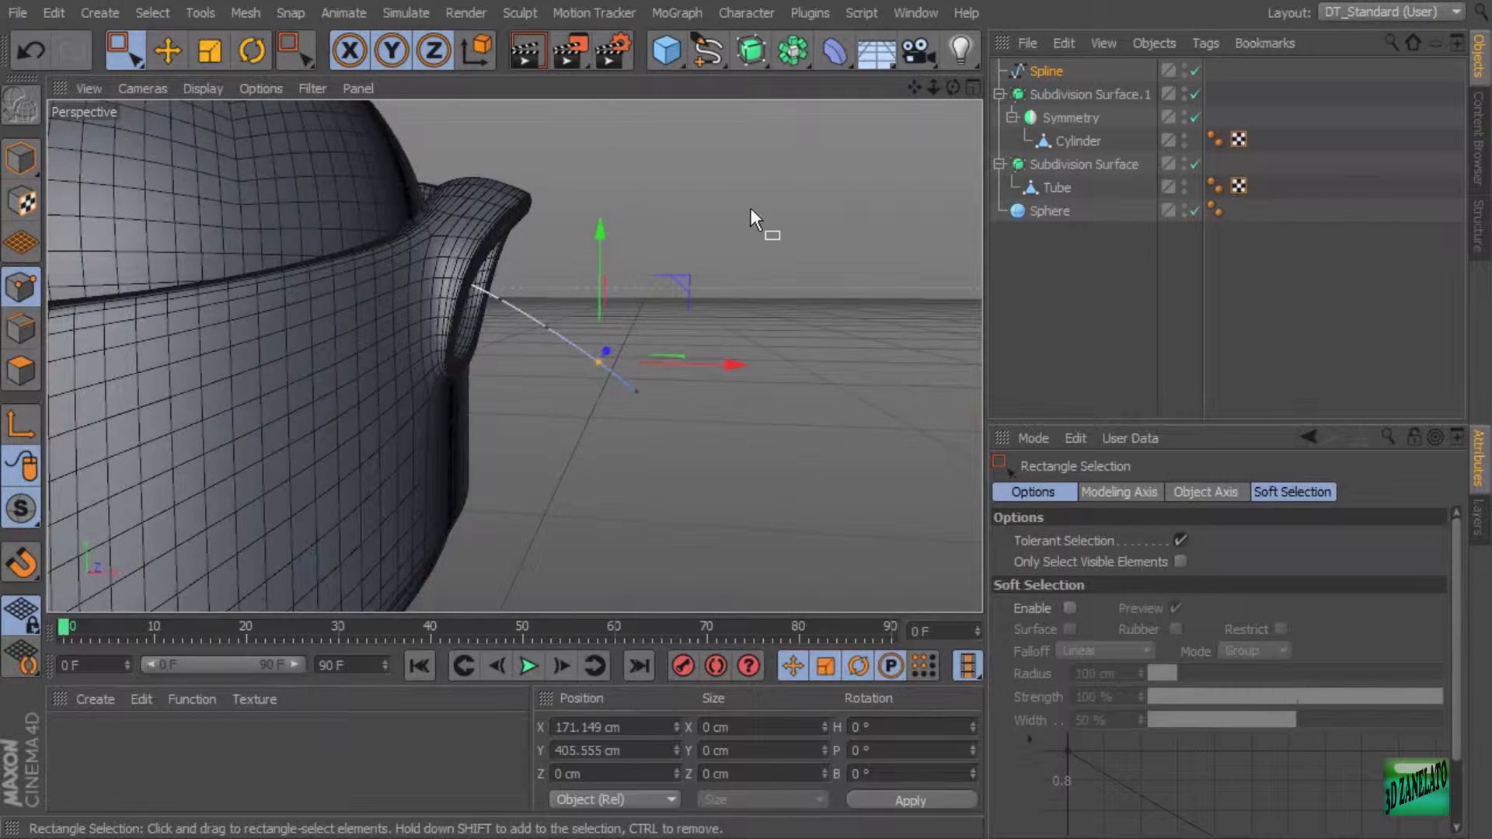
left_click(709, 53)
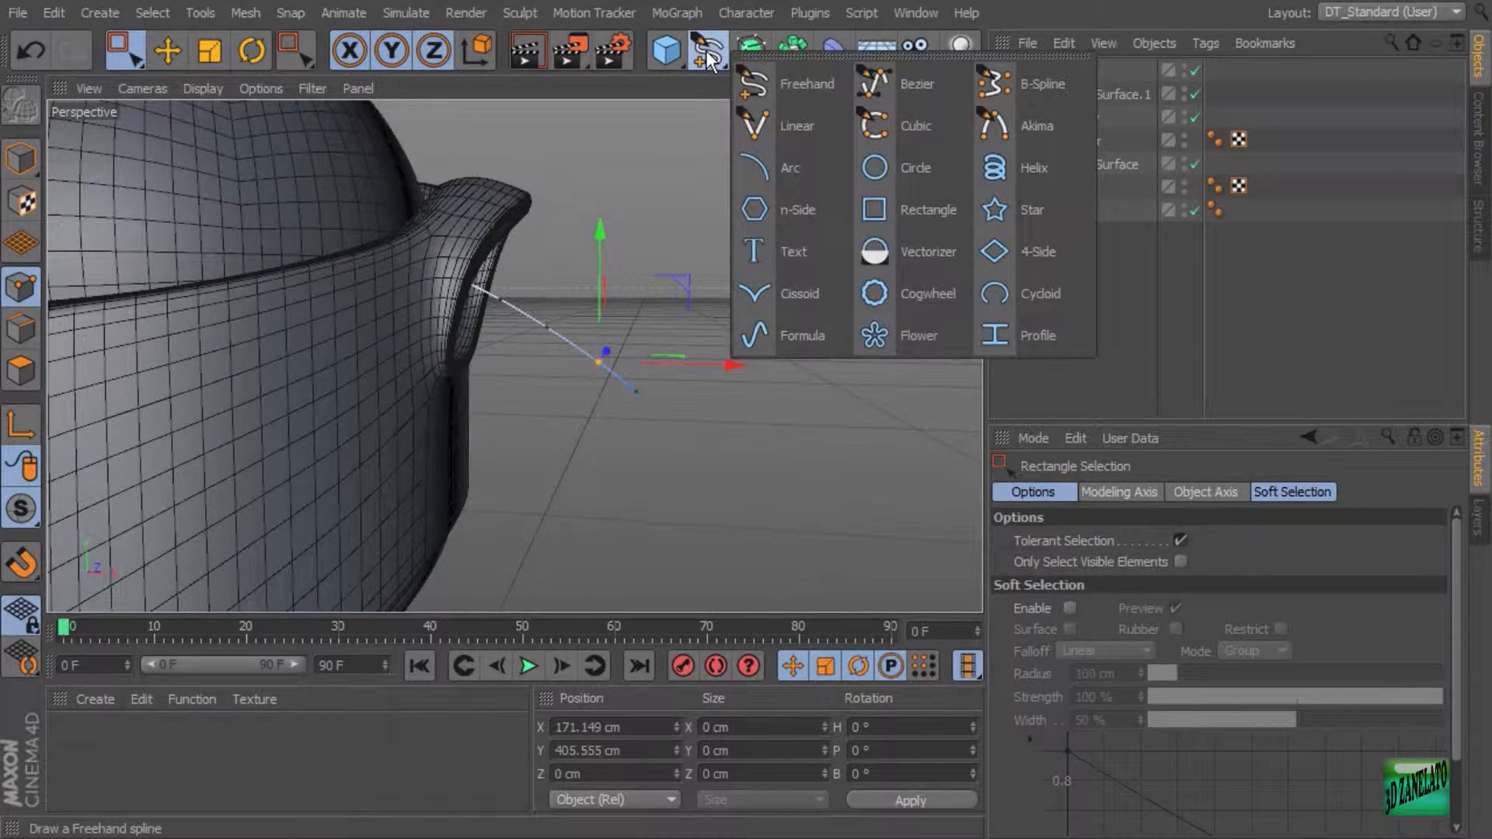
left_click(890, 163)
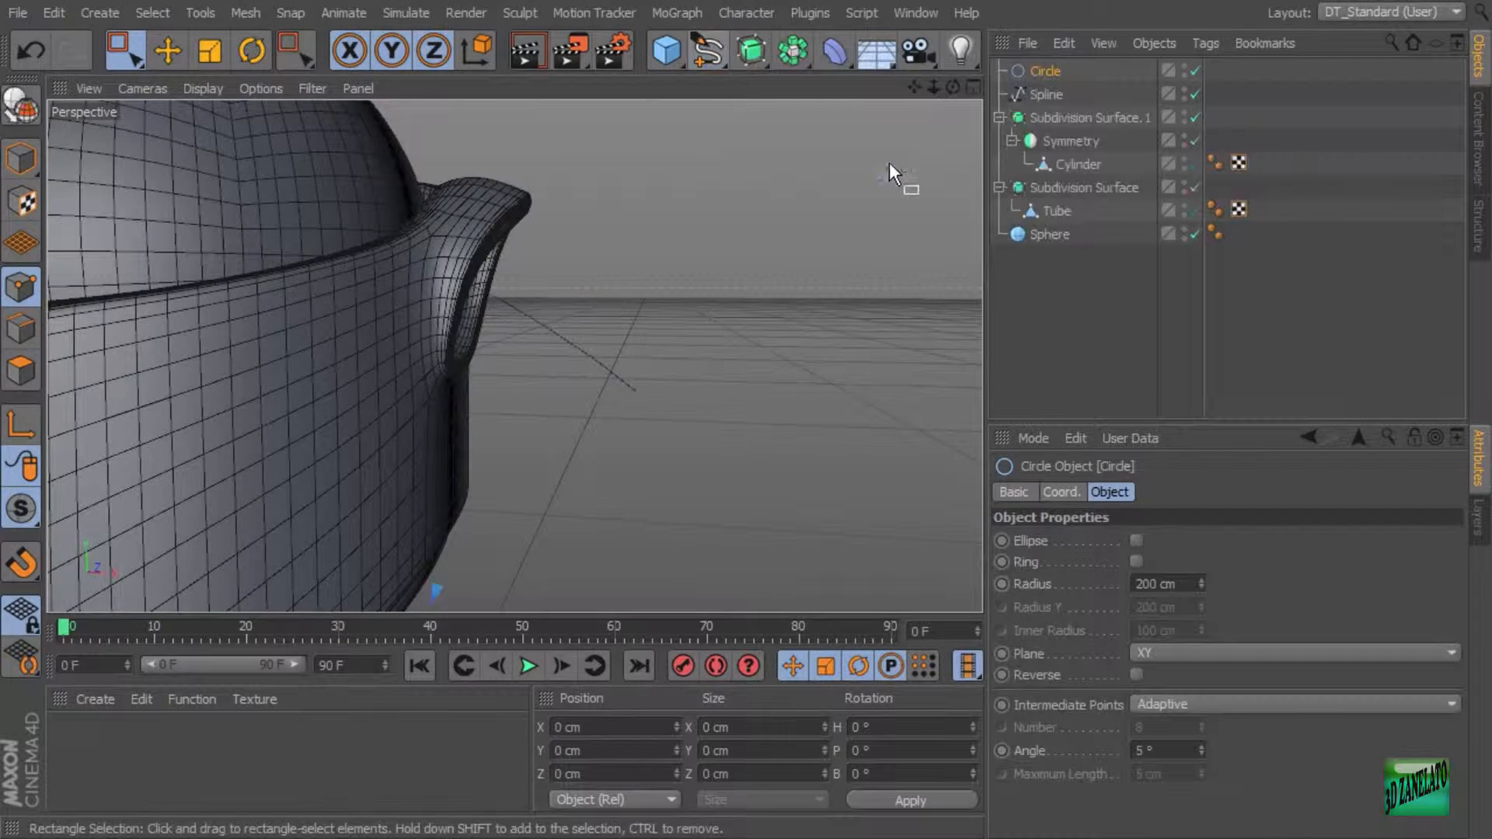
Add a Sweep object for building the arm from the circle and the spline.
left_click_drag(738, 306, 693, 332, "alt")
middle_click_drag(693, 333, 827, 315, "alt")
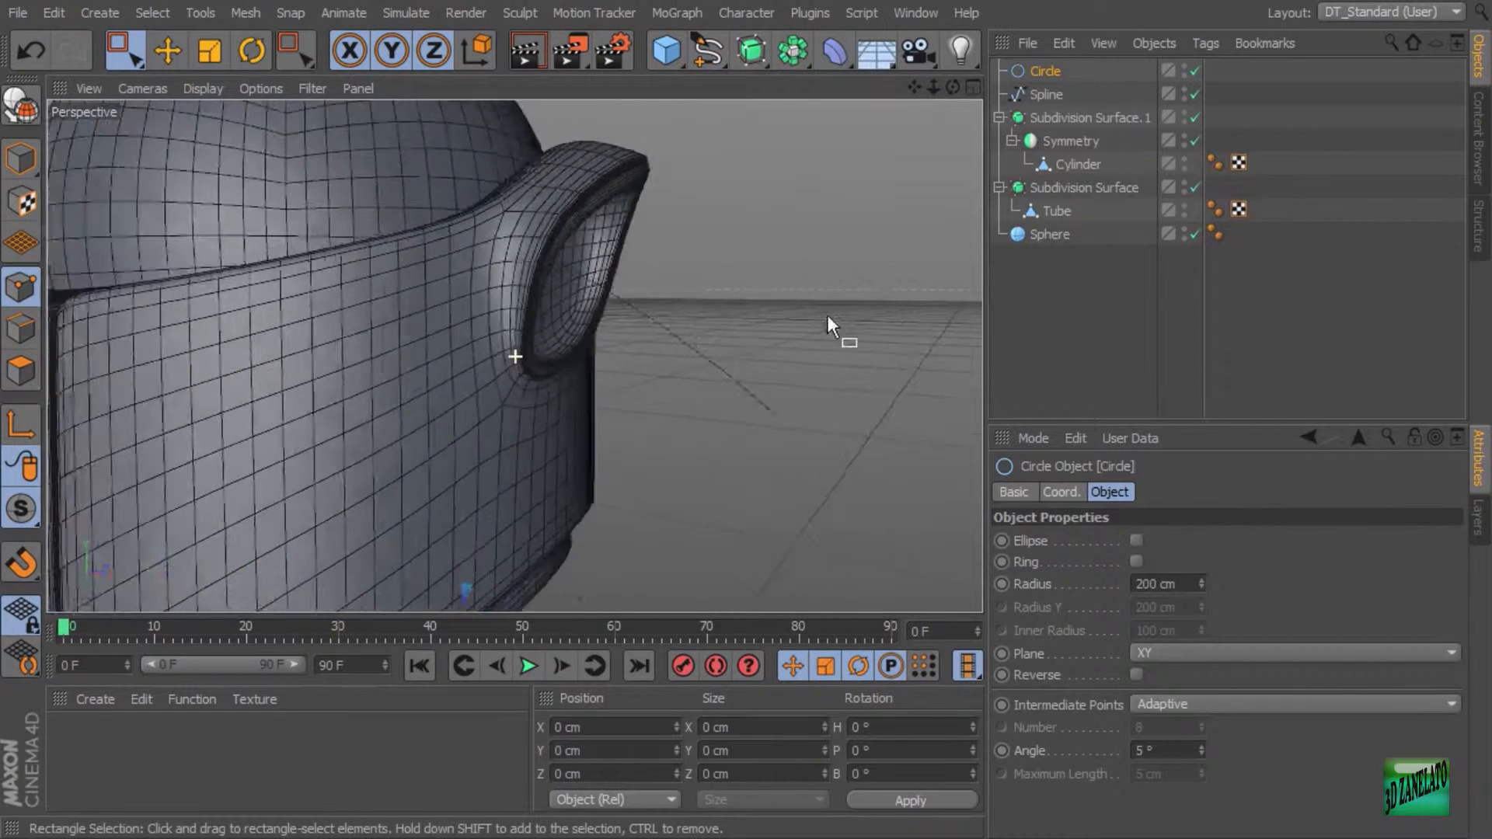
right_click_drag(866, 316, 726, 320, "alt")
middle_click_drag(726, 320, 590, 234, "alt")
left_click_drag(592, 242, 611, 353, "alt")
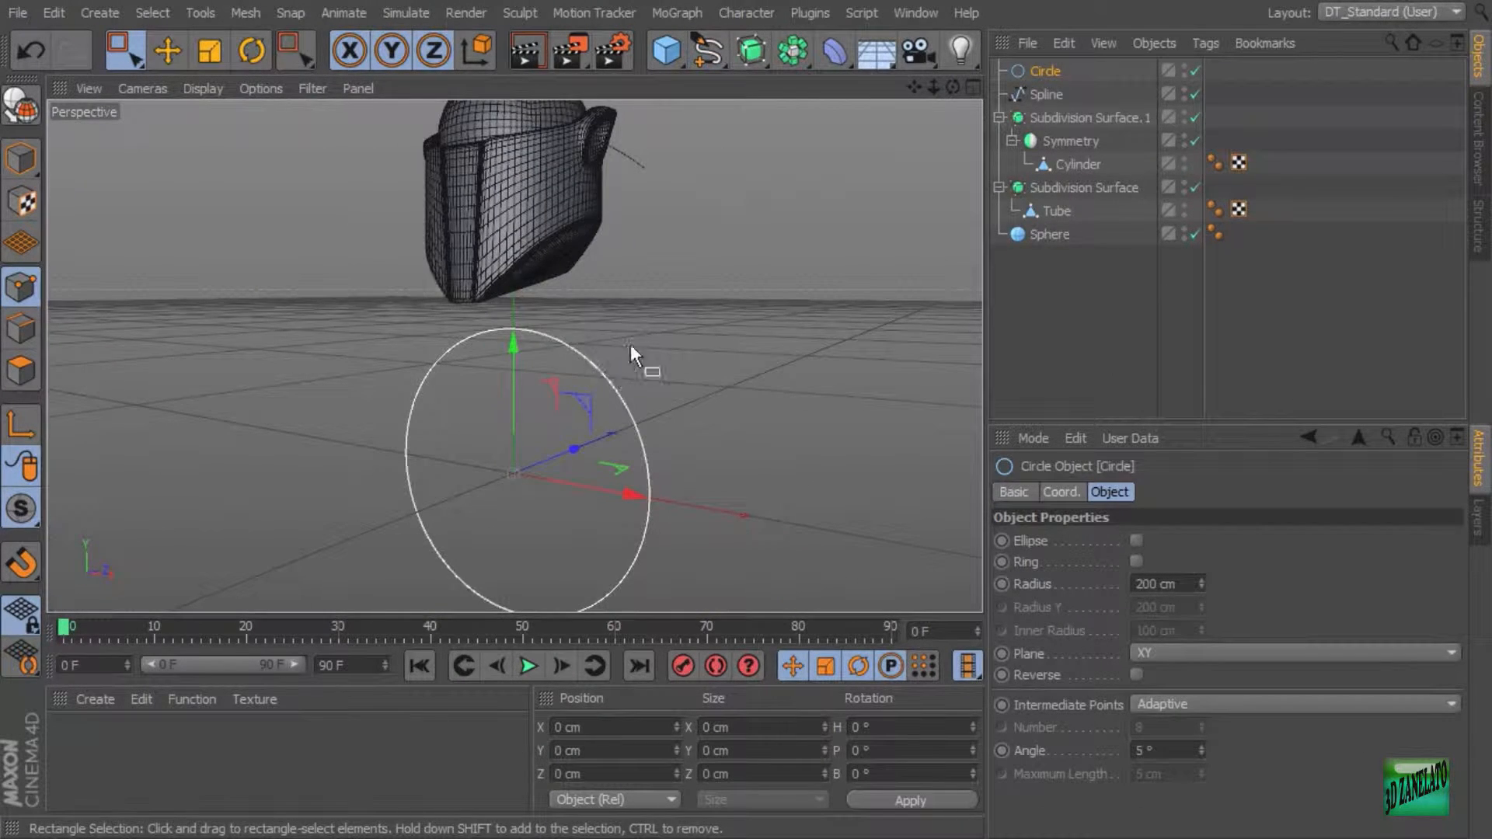
middle_click_drag(729, 330, 720, 452, "alt")
right_click_drag(603, 386, 711, 369, "alt")
middle_click_drag(698, 311, 733, 406, "alt")
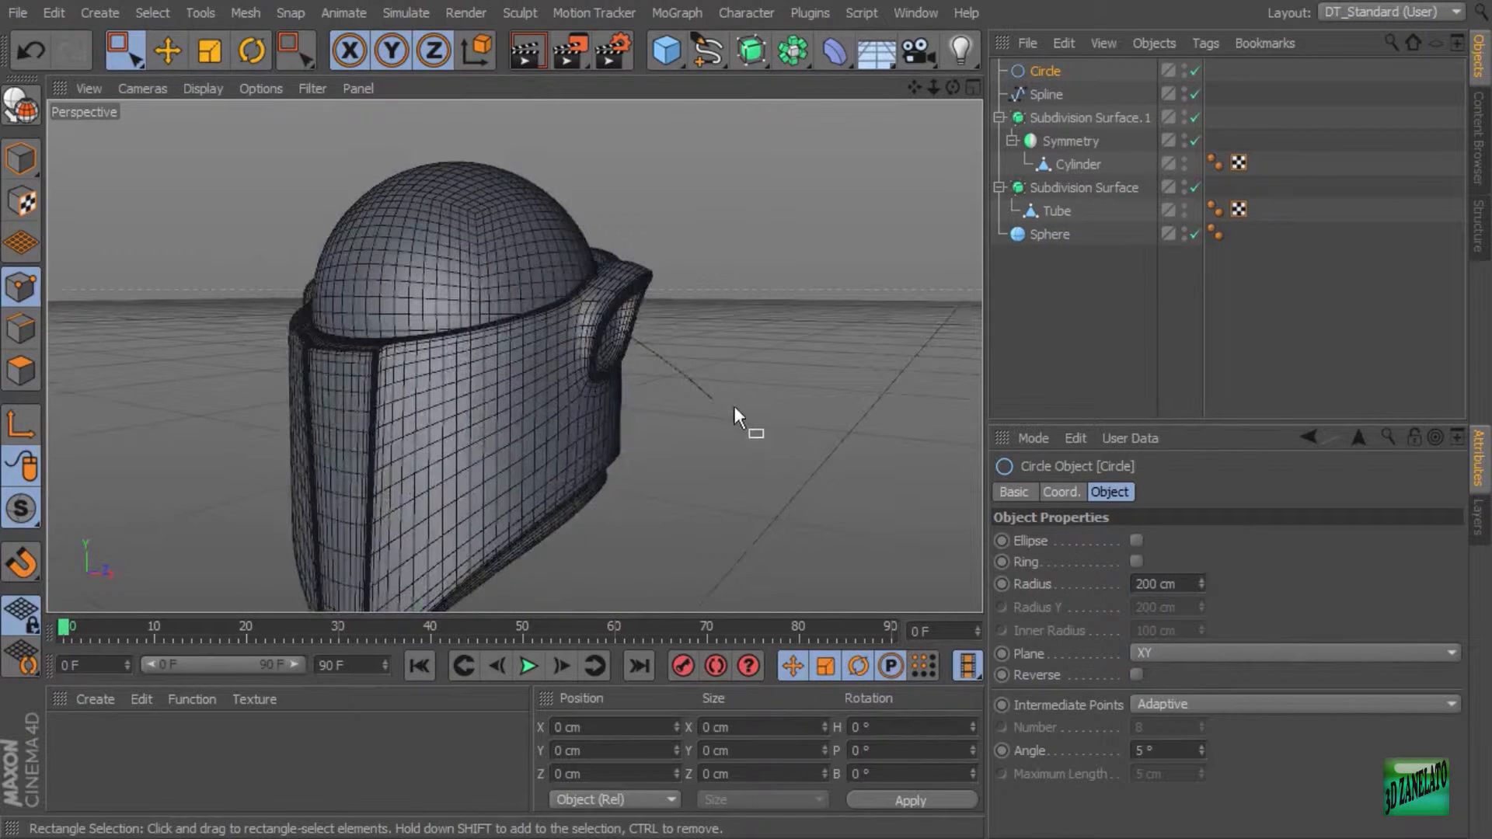
right_click_drag(734, 406, 740, 389, "alt")
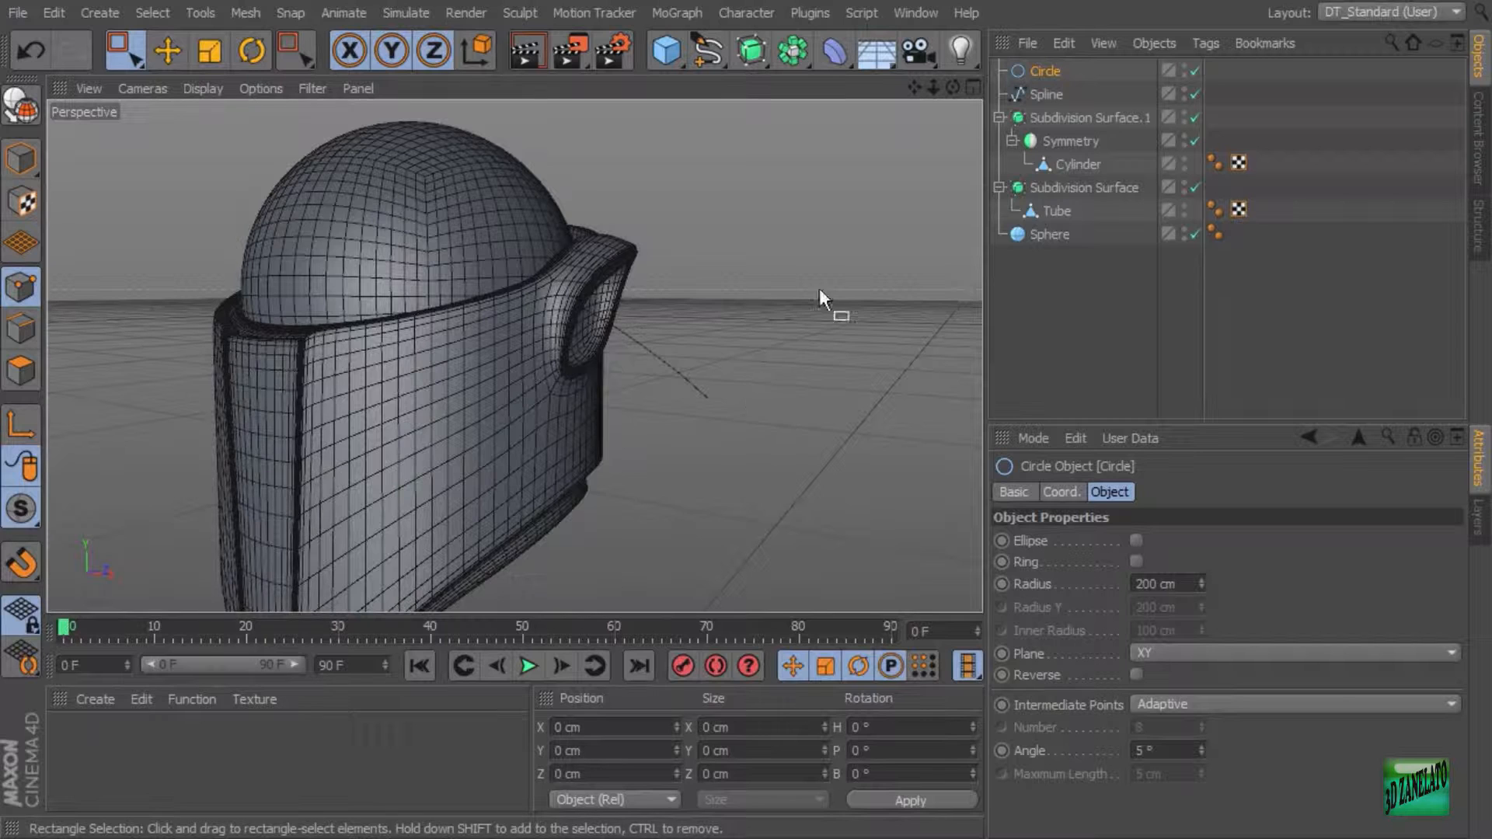
left_click(752, 51)
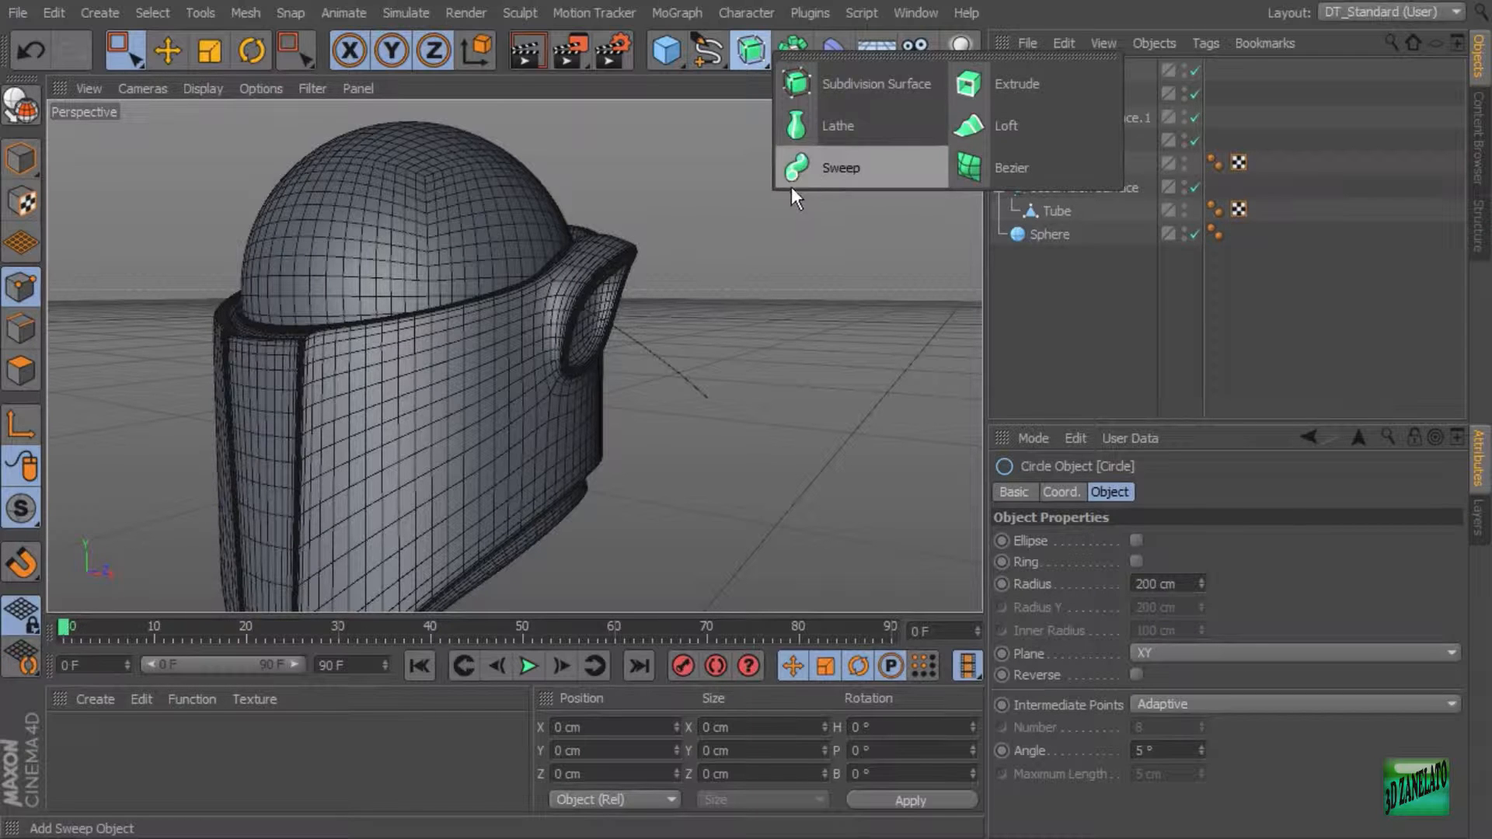
left_click(799, 165)
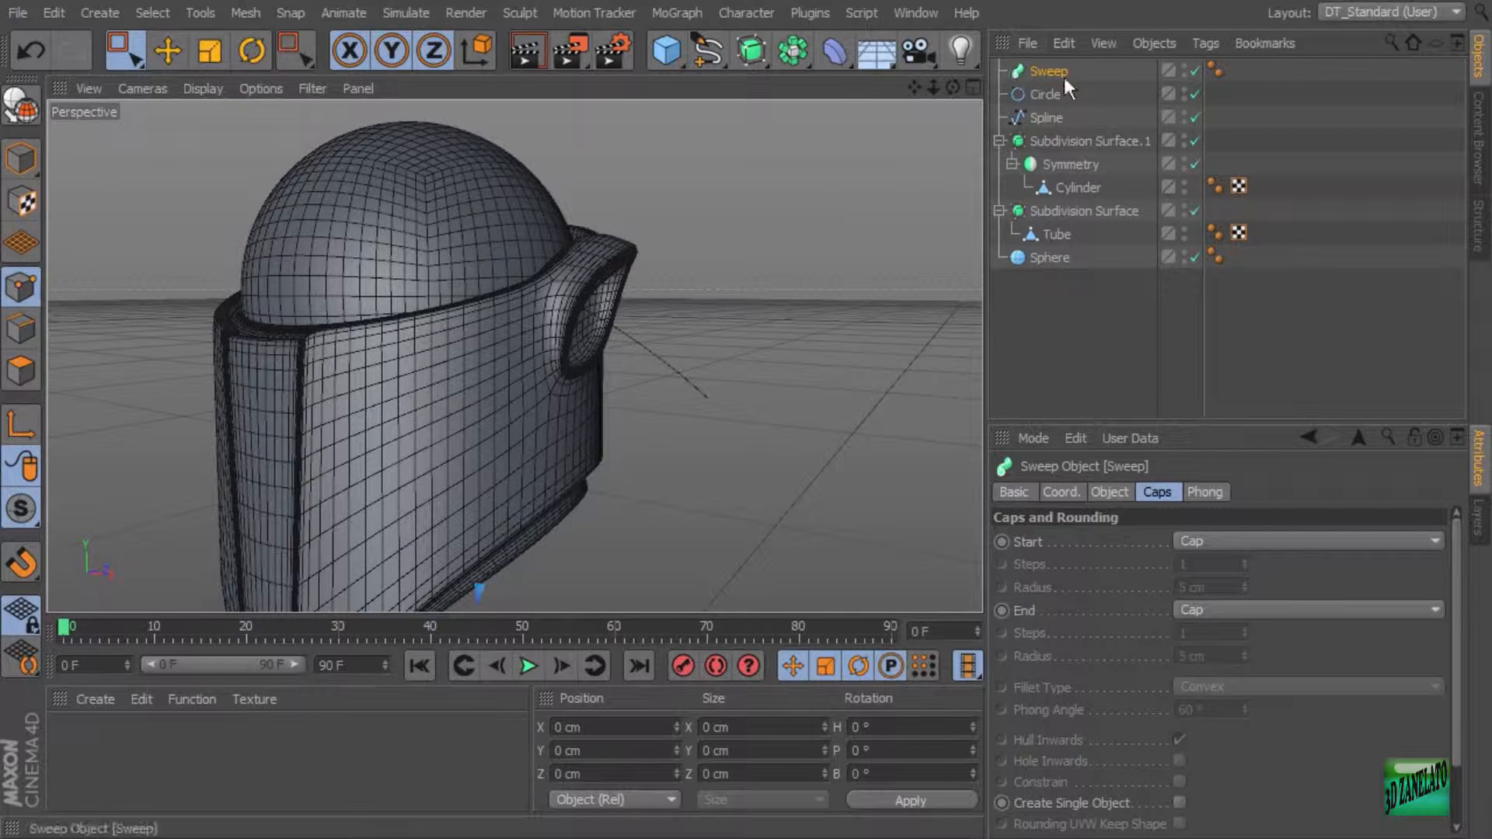
Nest the Circle and the Spline under the Sweep object and switch to Model mode.
scroll(835, 295, "up", 5)
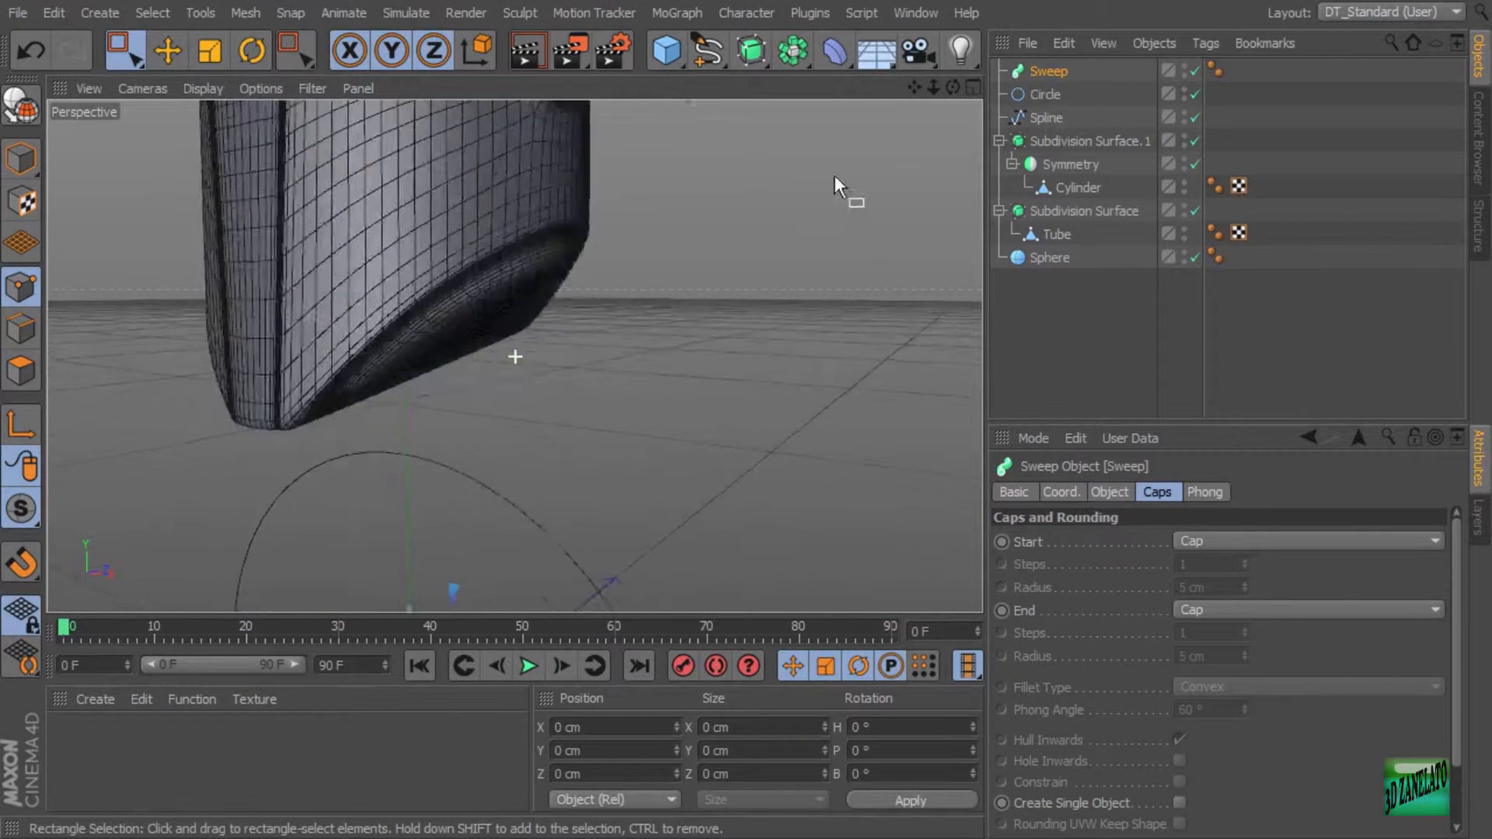
scroll(832, 310, "down", 7)
scroll(815, 390, "down", 3)
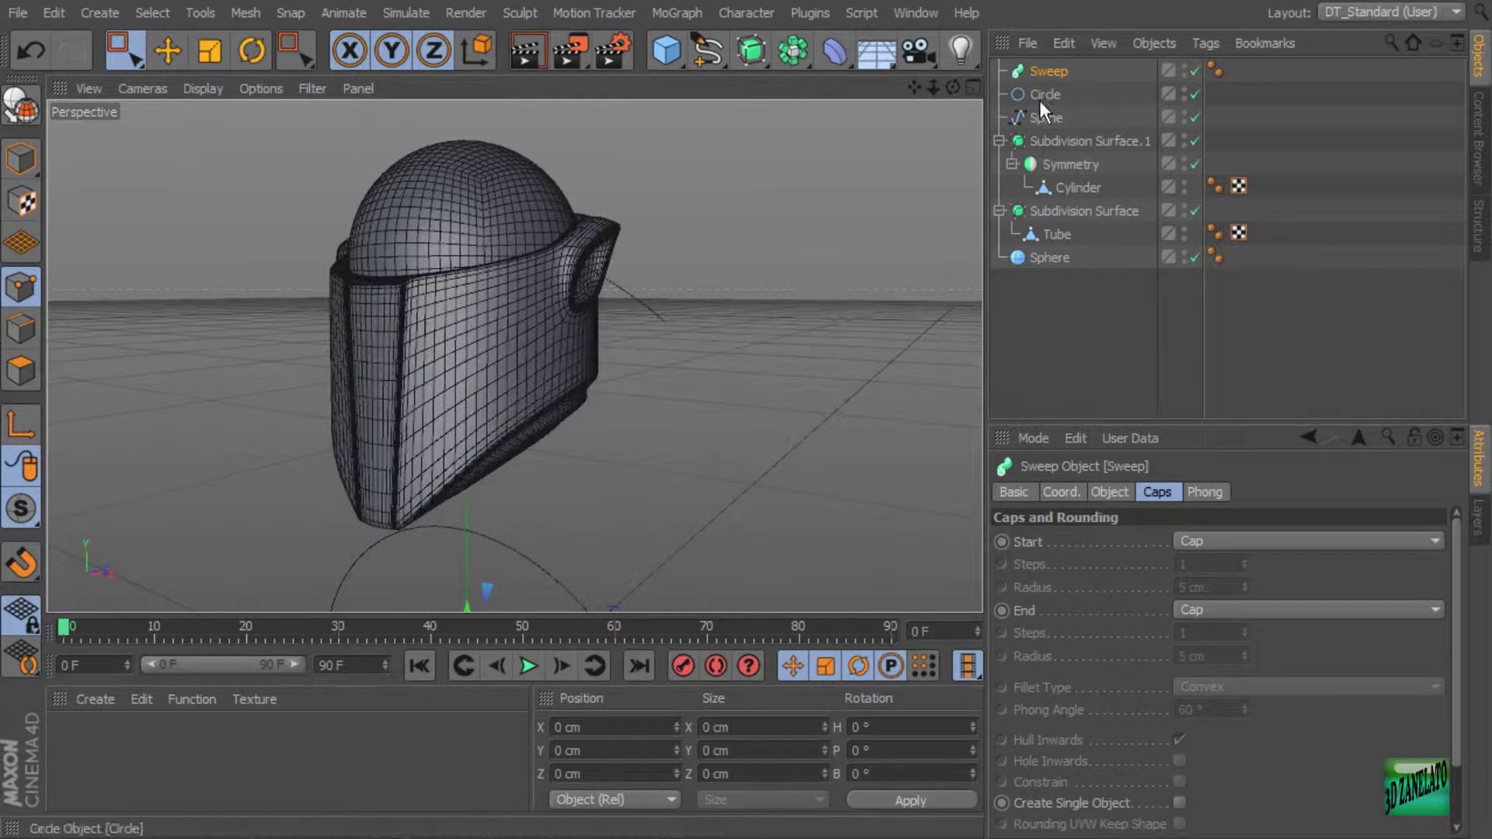
left_click_drag(1046, 95, 1064, 68)
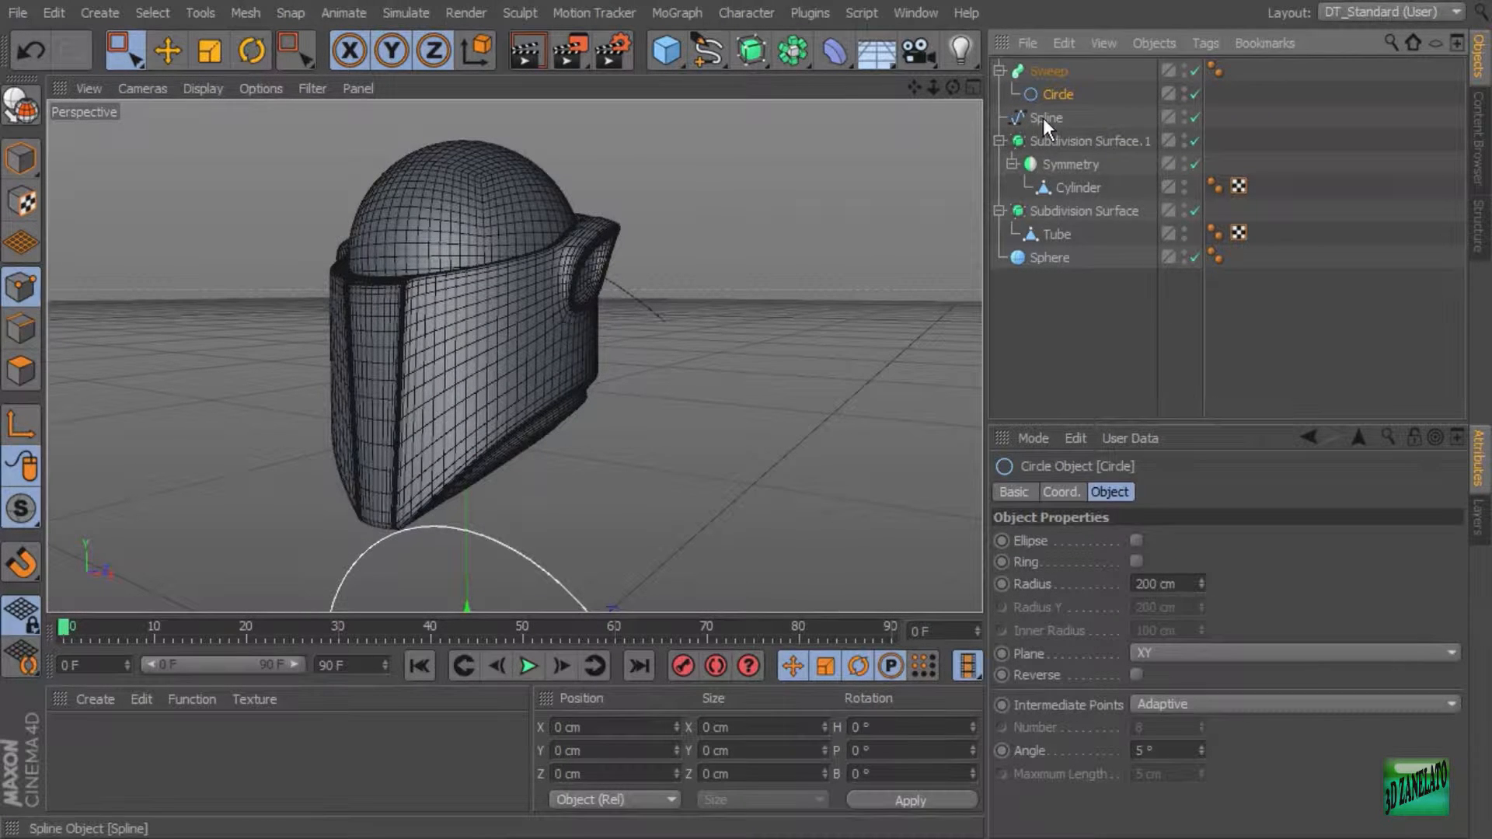
left_click_drag(1043, 118, 1056, 70)
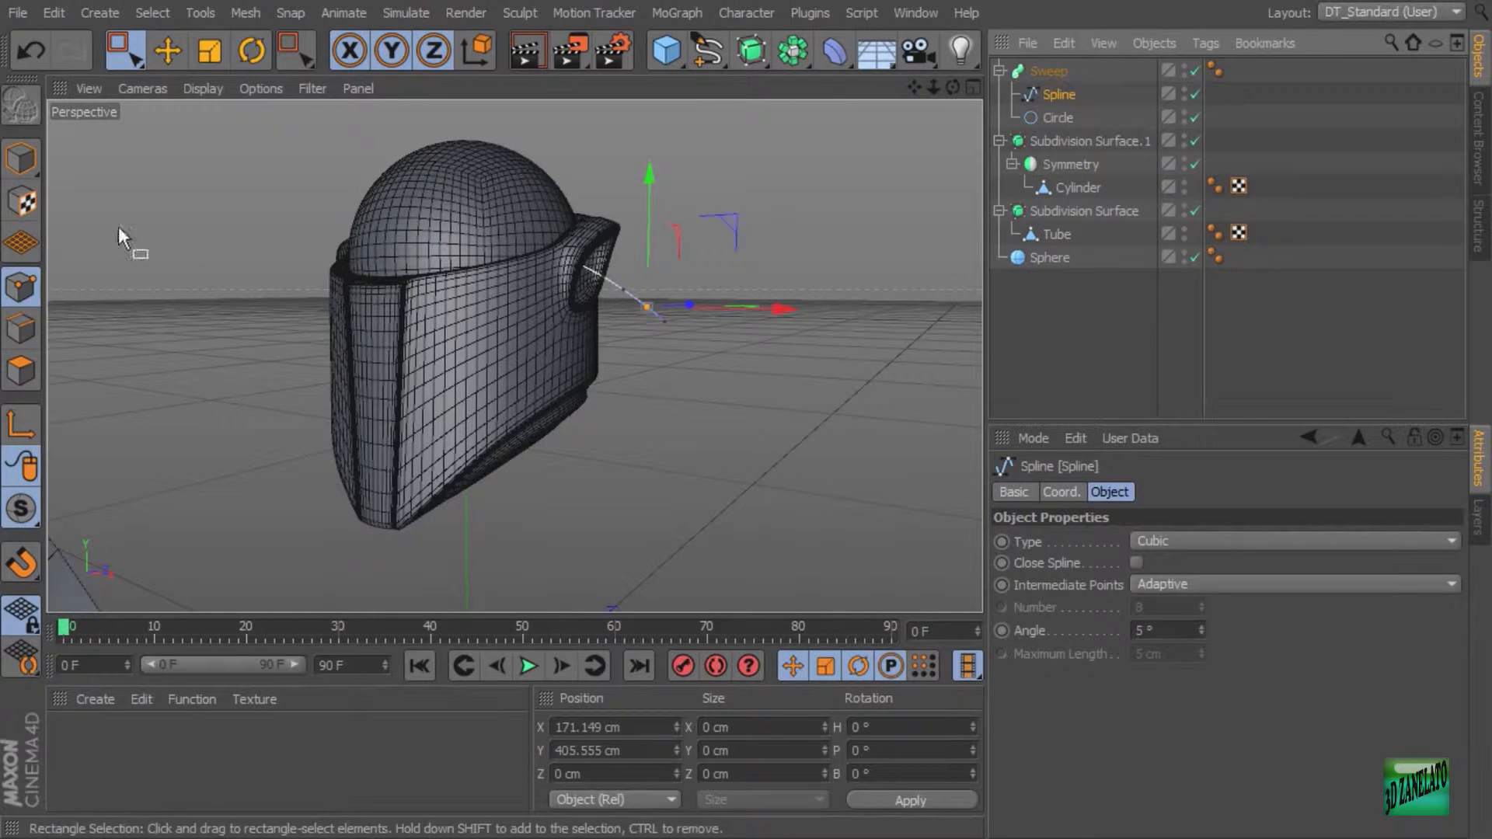
left_click(21, 159)
scroll(773, 370, "up", 8)
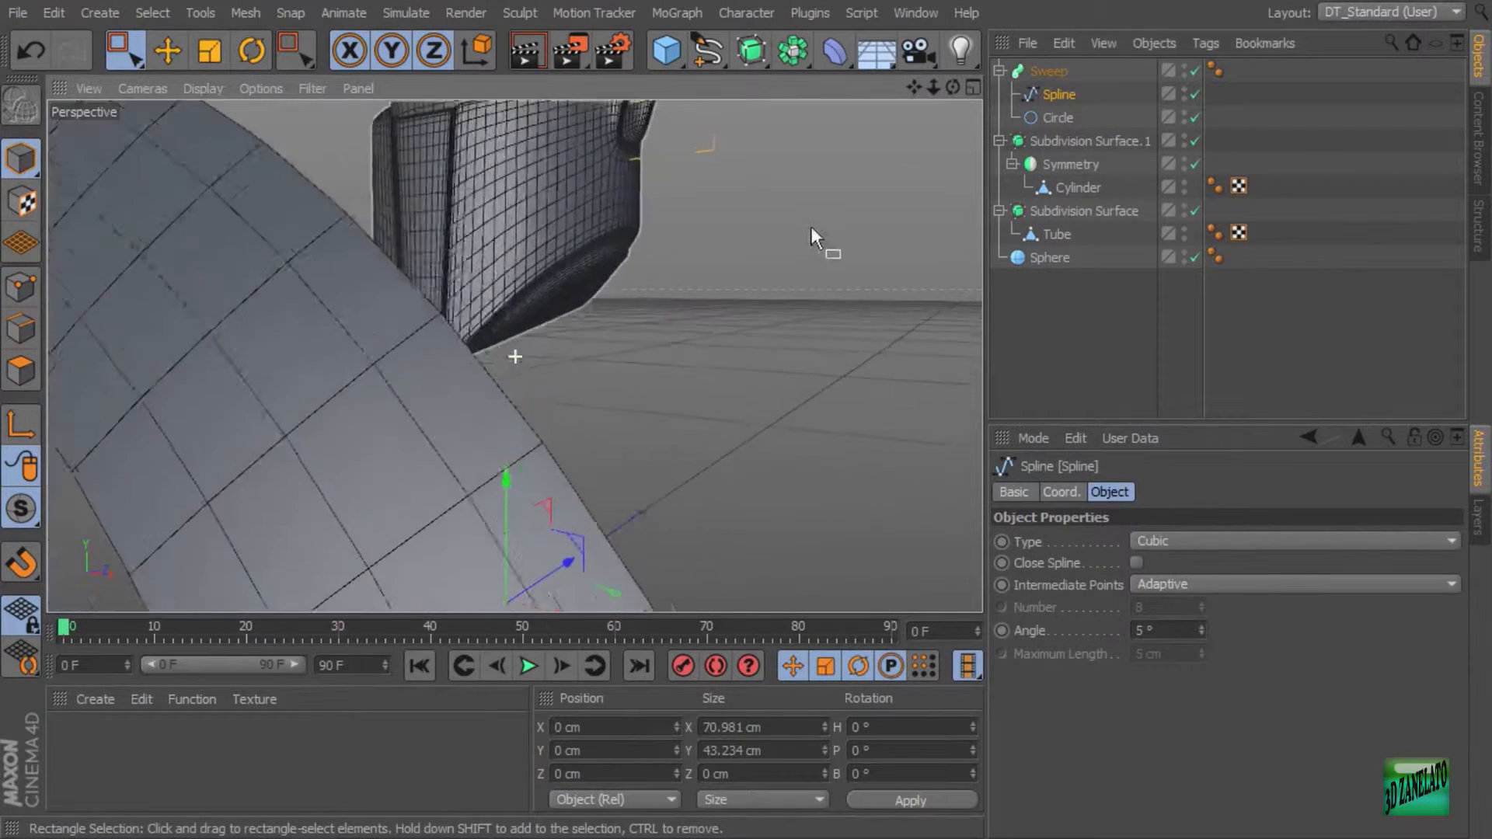
scroll(730, 325, "down", 8)
left_click_drag(589, 301, 830, 359, "alt")
scroll(651, 344, "up", 6)
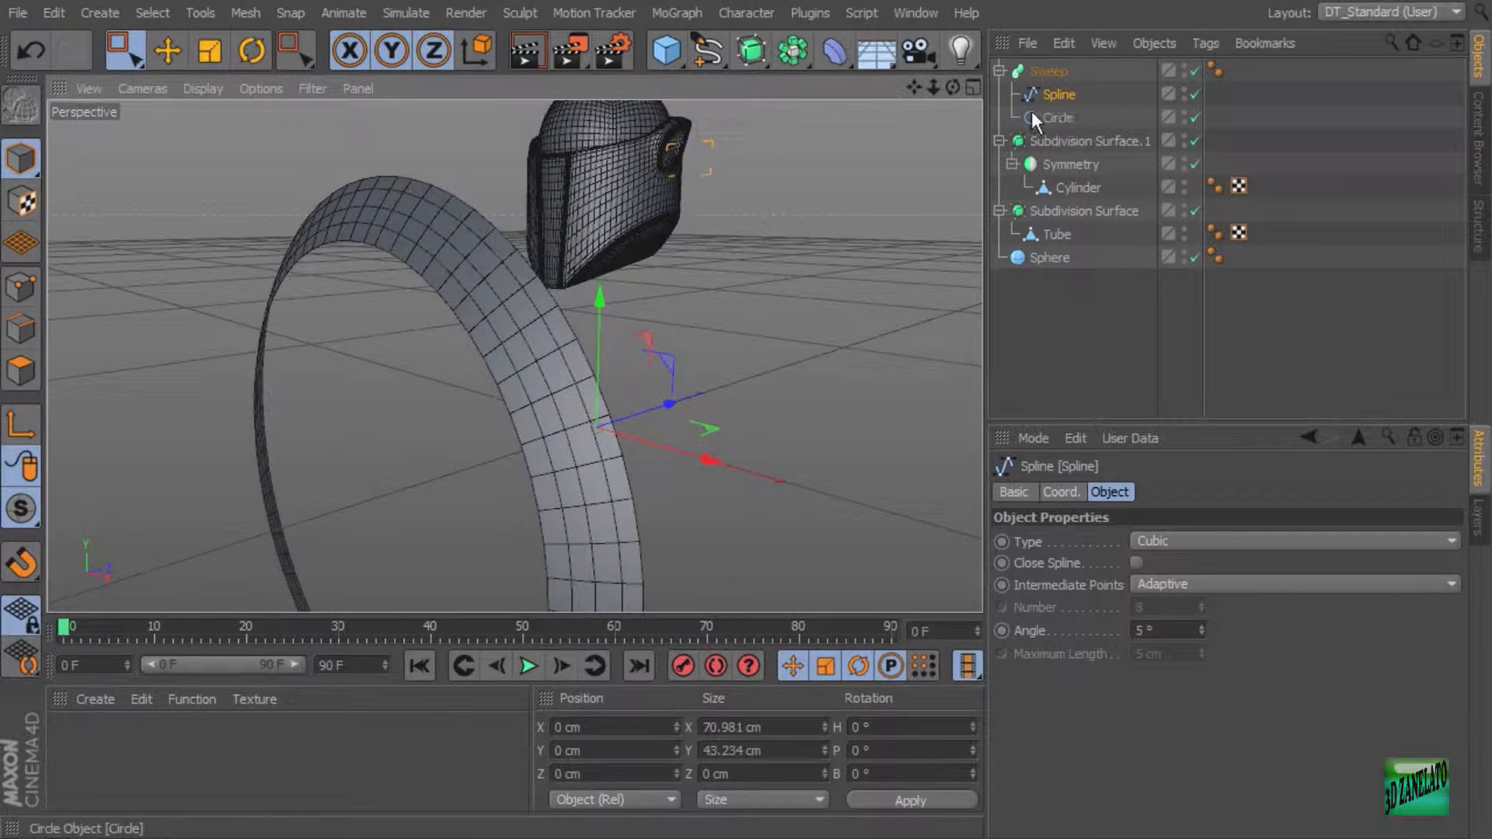
Move the Circle above the Spline inside the Sweep so that it acts as the profile.
left_click(1047, 119)
left_click_drag(1047, 119, 1061, 84)
left_click_drag(805, 239, 831, 341, "alt")
right_click_drag(790, 339, 846, 329, "alt")
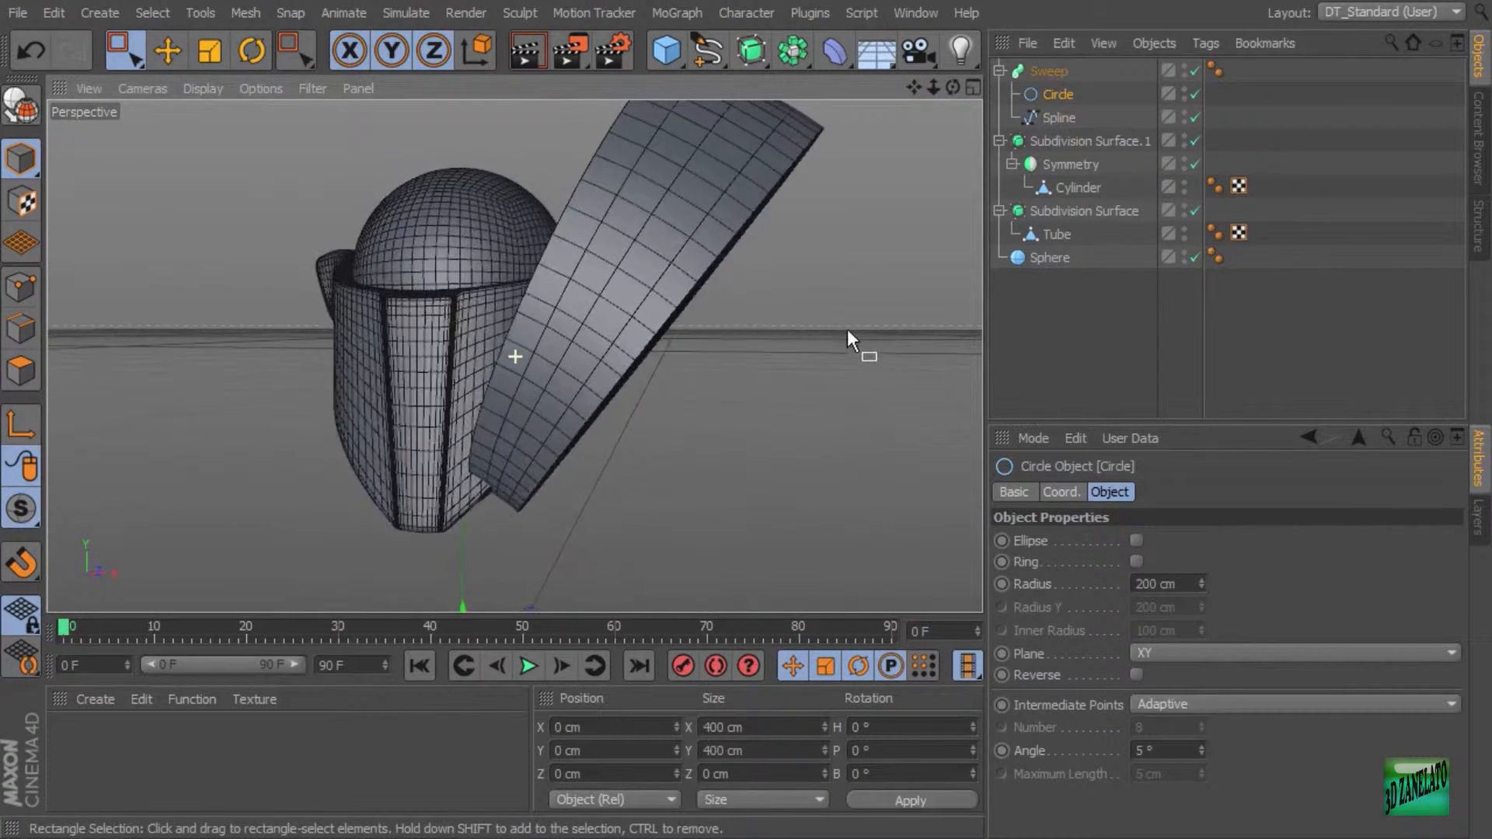
middle_click_drag(847, 328, 882, 331, "alt")
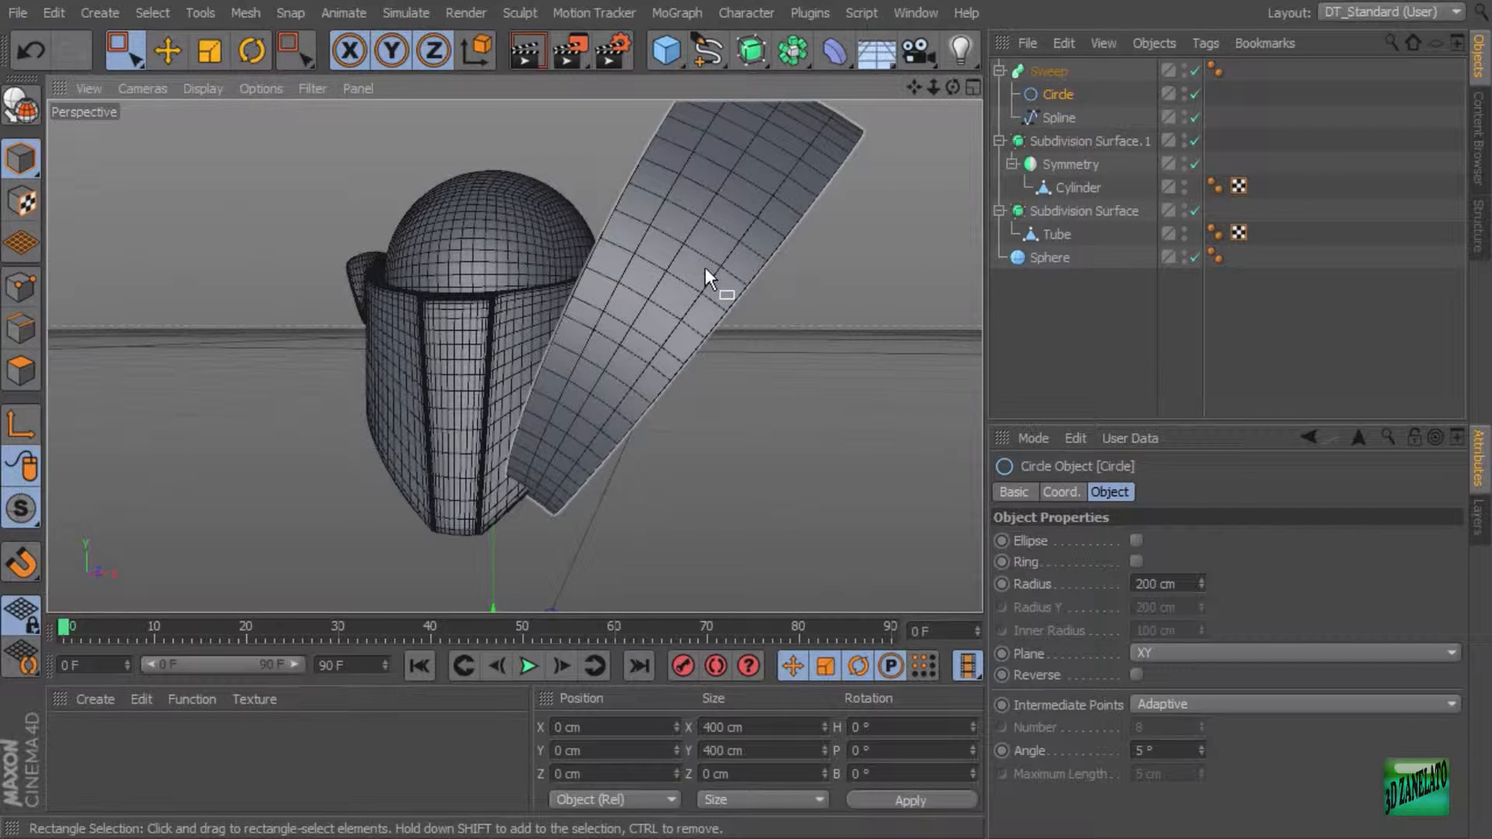
left_click_drag(845, 313, 769, 157, "alt")
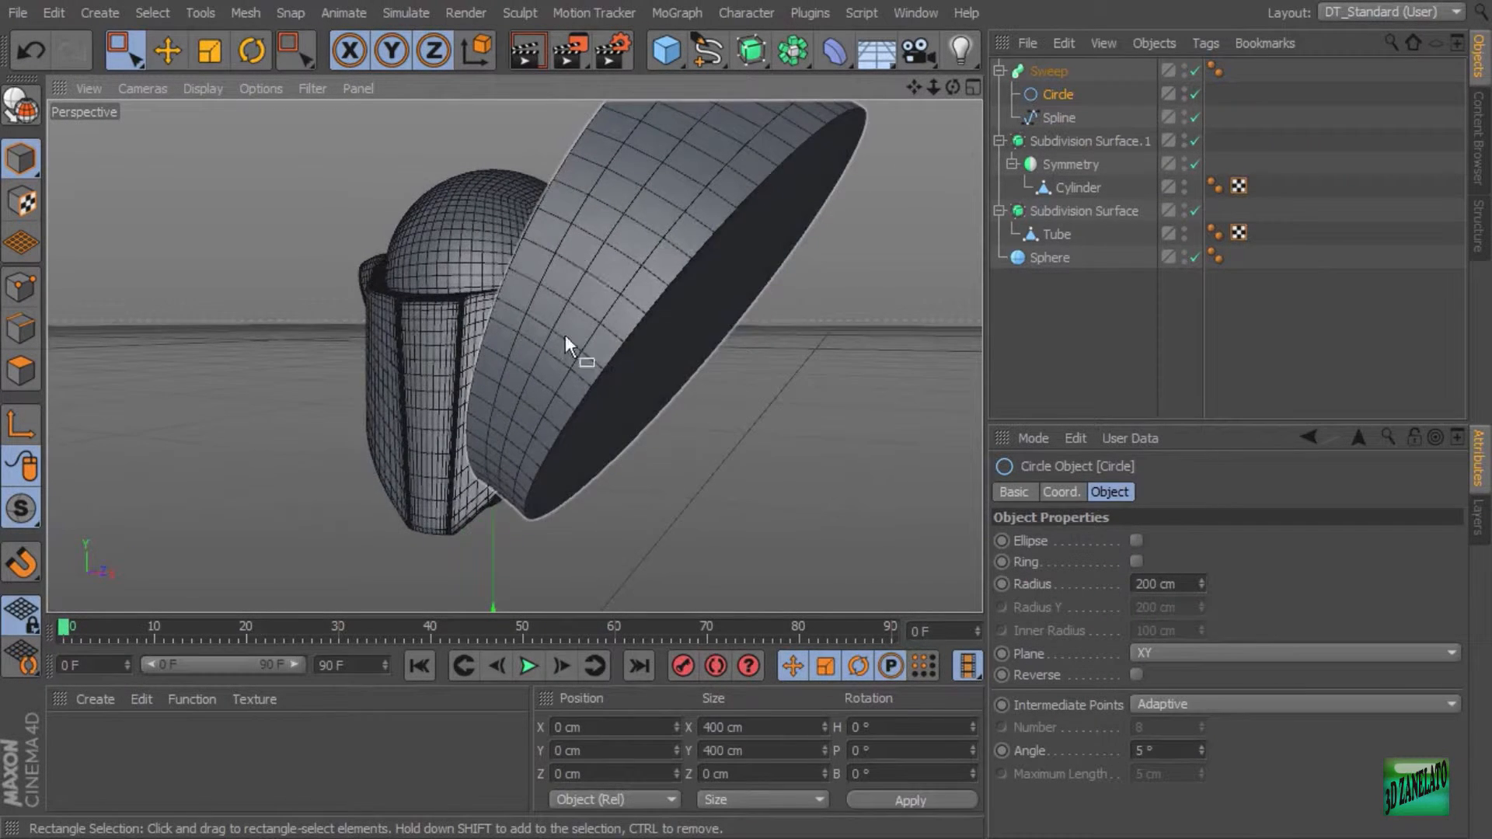
left_click_drag(566, 336, 335, 251, "alt")
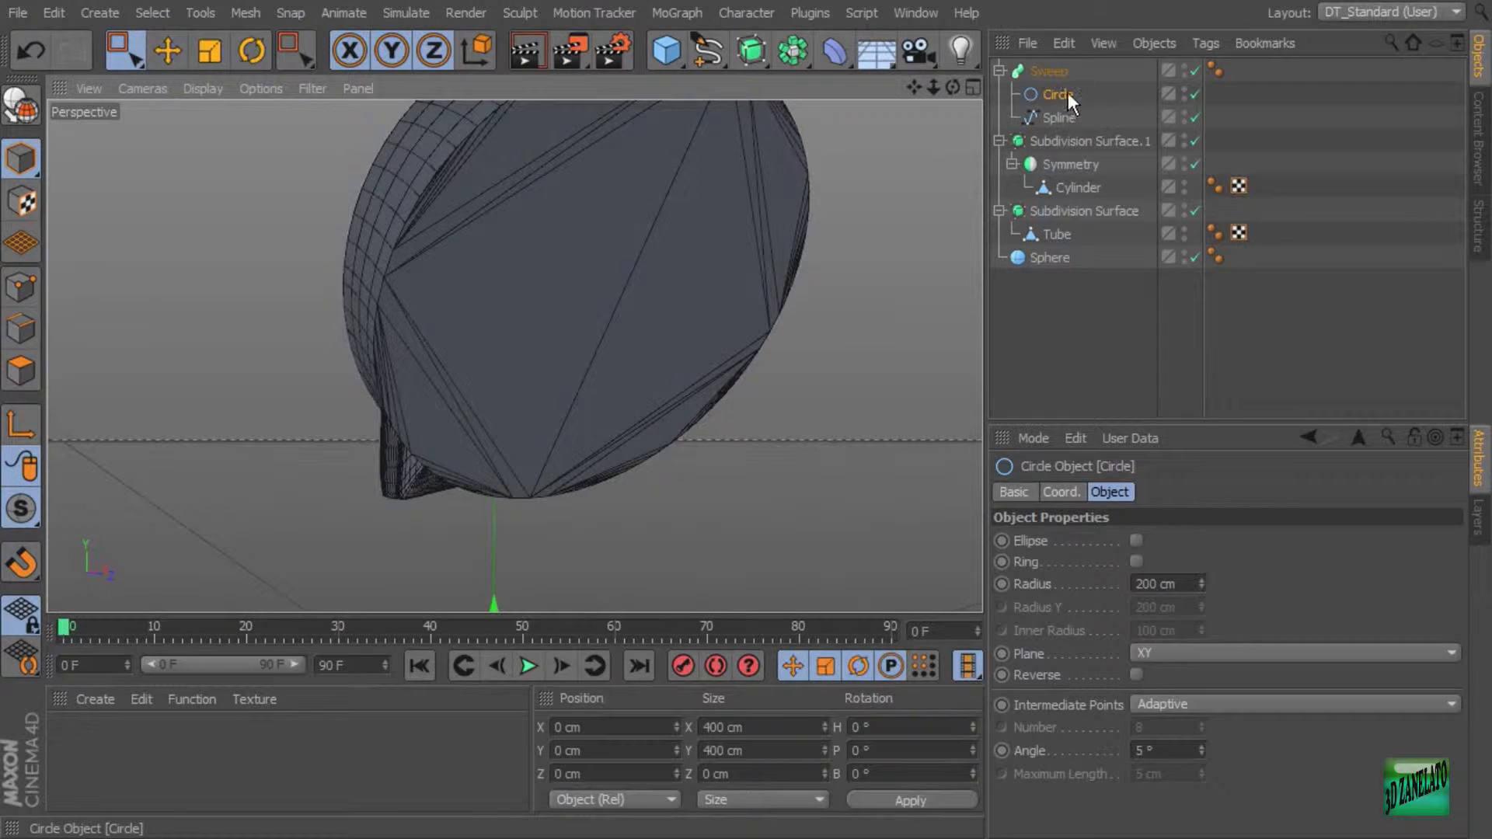
Set the Circle's radius to 27 cm so the swept arm fits the shoulder opening.
left_click_drag(776, 226, 917, 202, "alt")
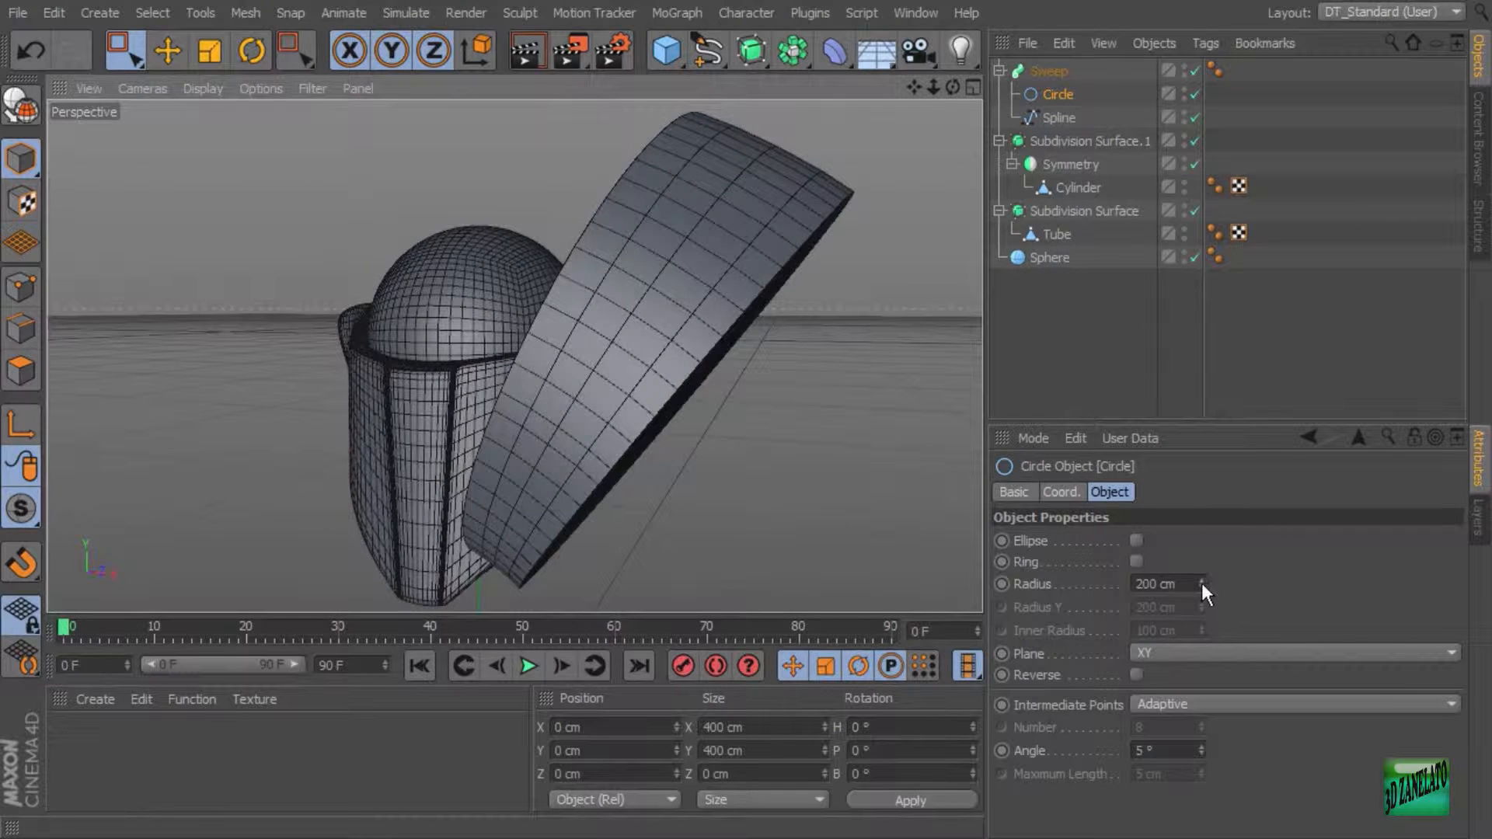
left_click_drag(1201, 583, 1201, 718)
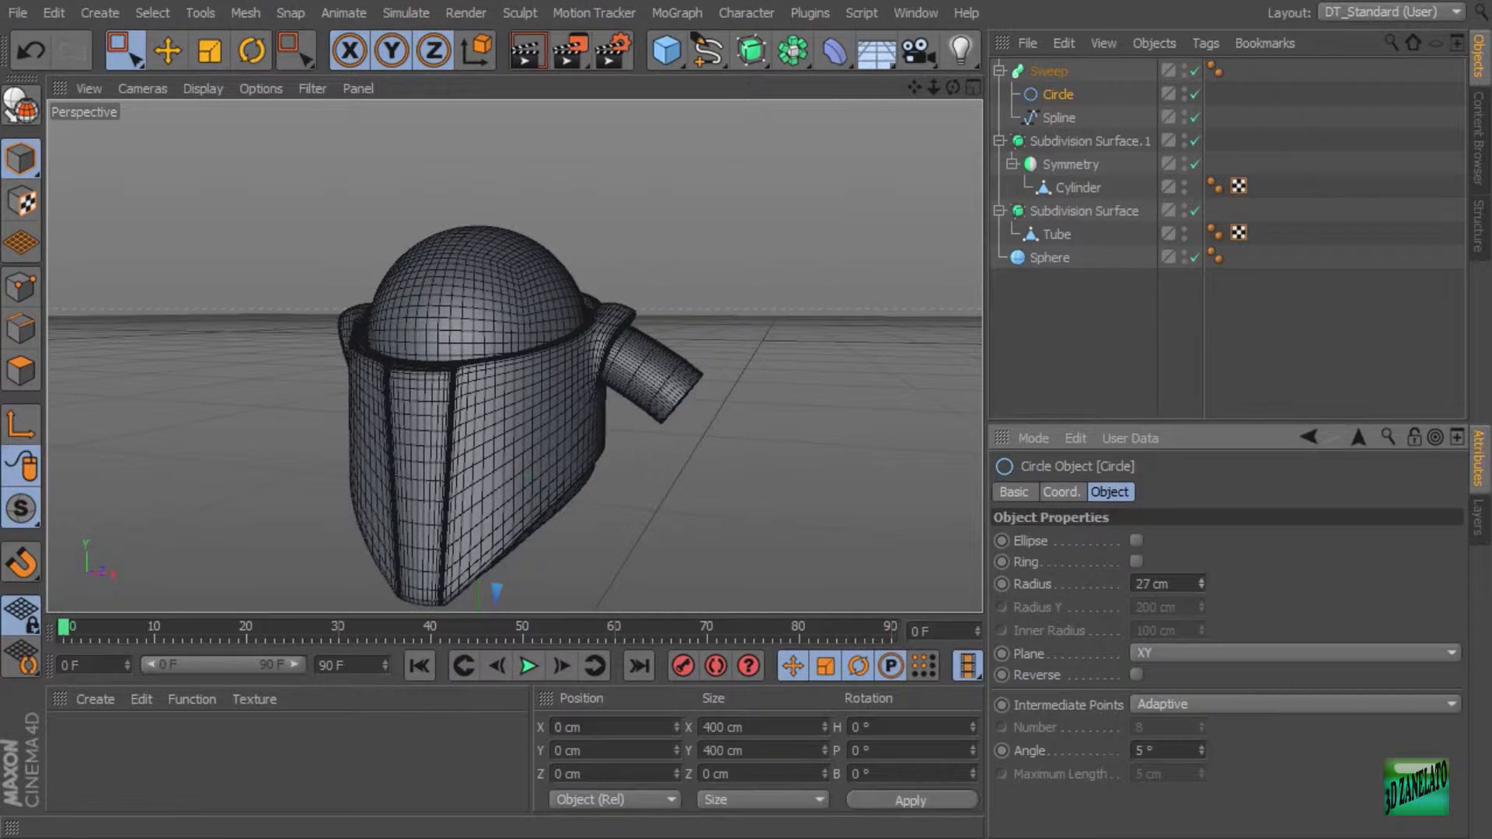
left_click_drag(691, 384, 520, 330, "alt")
right_click_drag(520, 330, 642, 330, "alt")
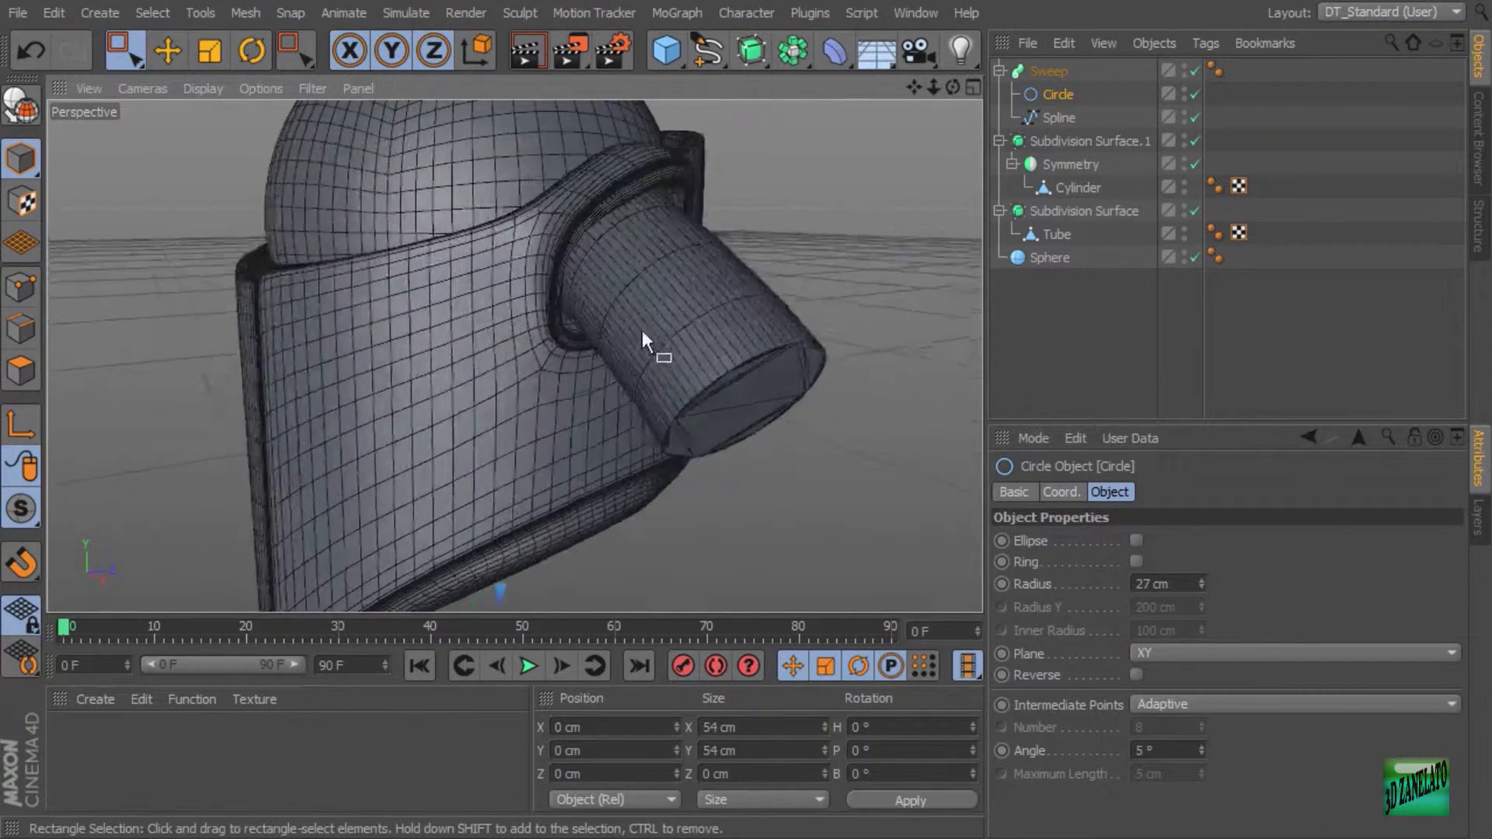
Reduce the Circle's radius to 24 cm to match the arm's thickness against the front reference image.
left_click_drag(642, 329, 682, 319, "alt")
middle_click(831, 310)
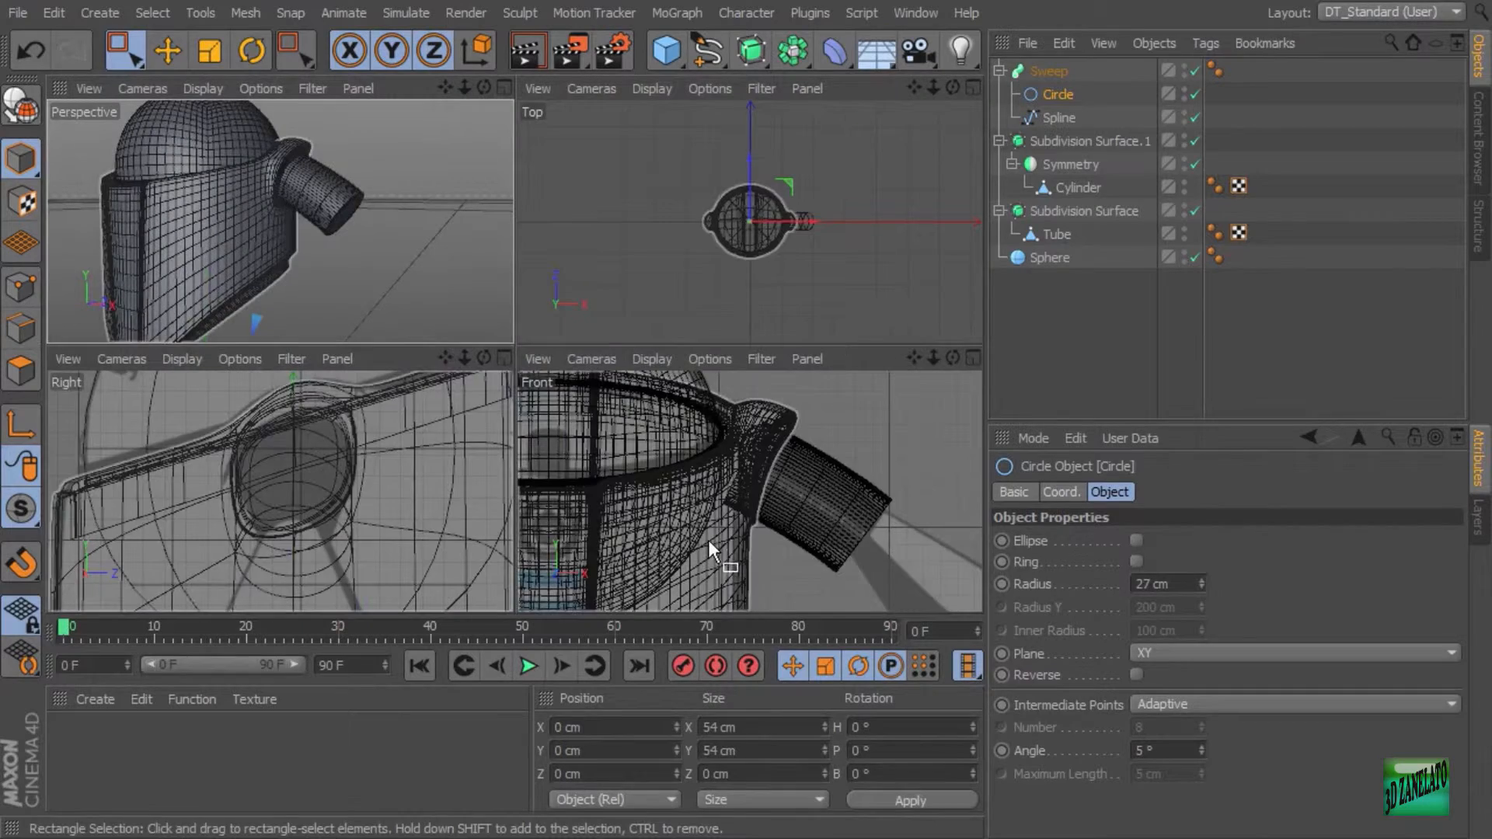
middle_click(828, 461)
middle_click_drag(761, 379, 822, 390, "alt")
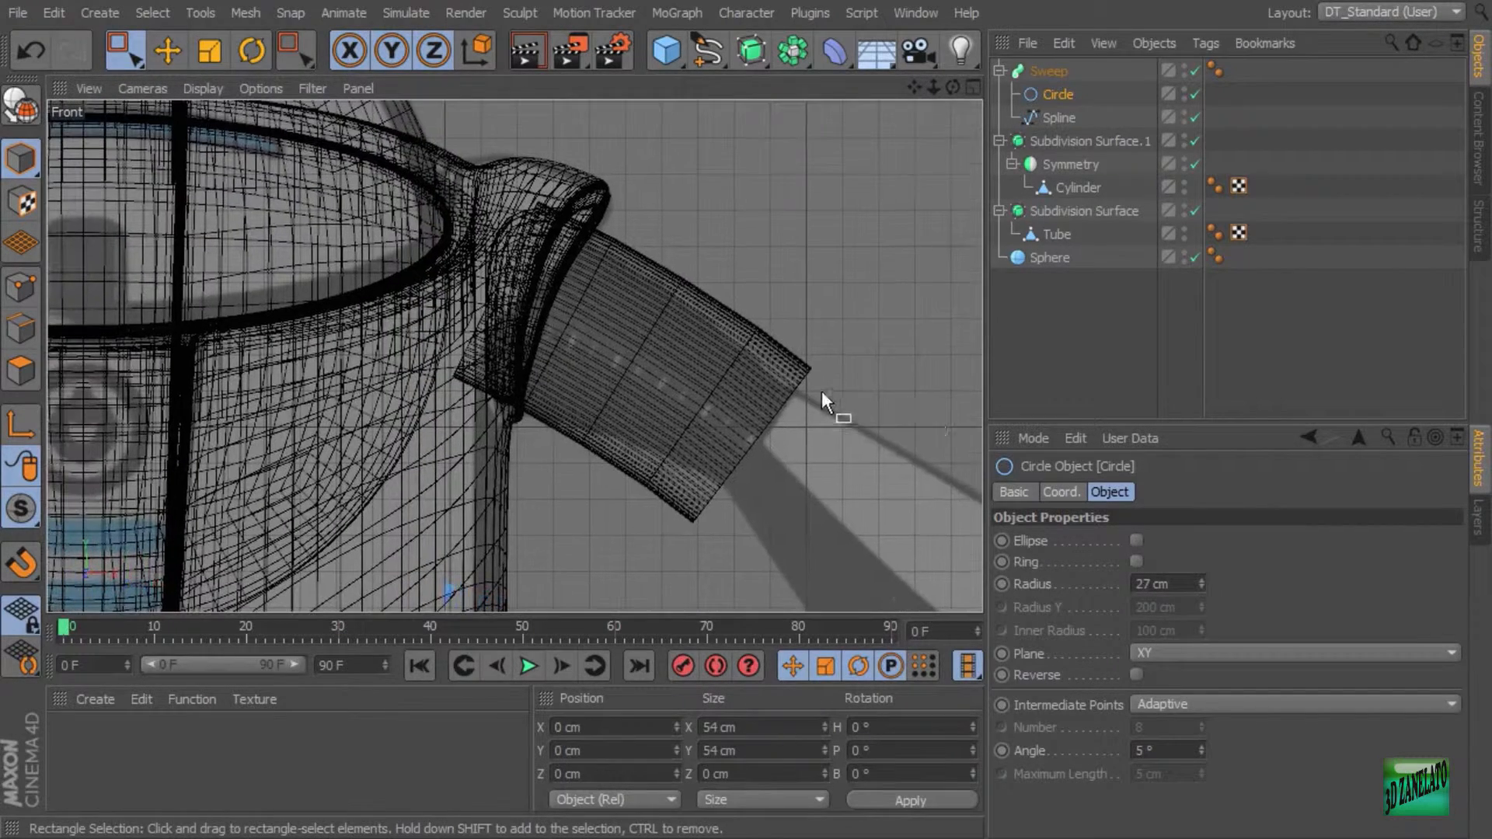
left_click_drag(1201, 583, 1201, 591)
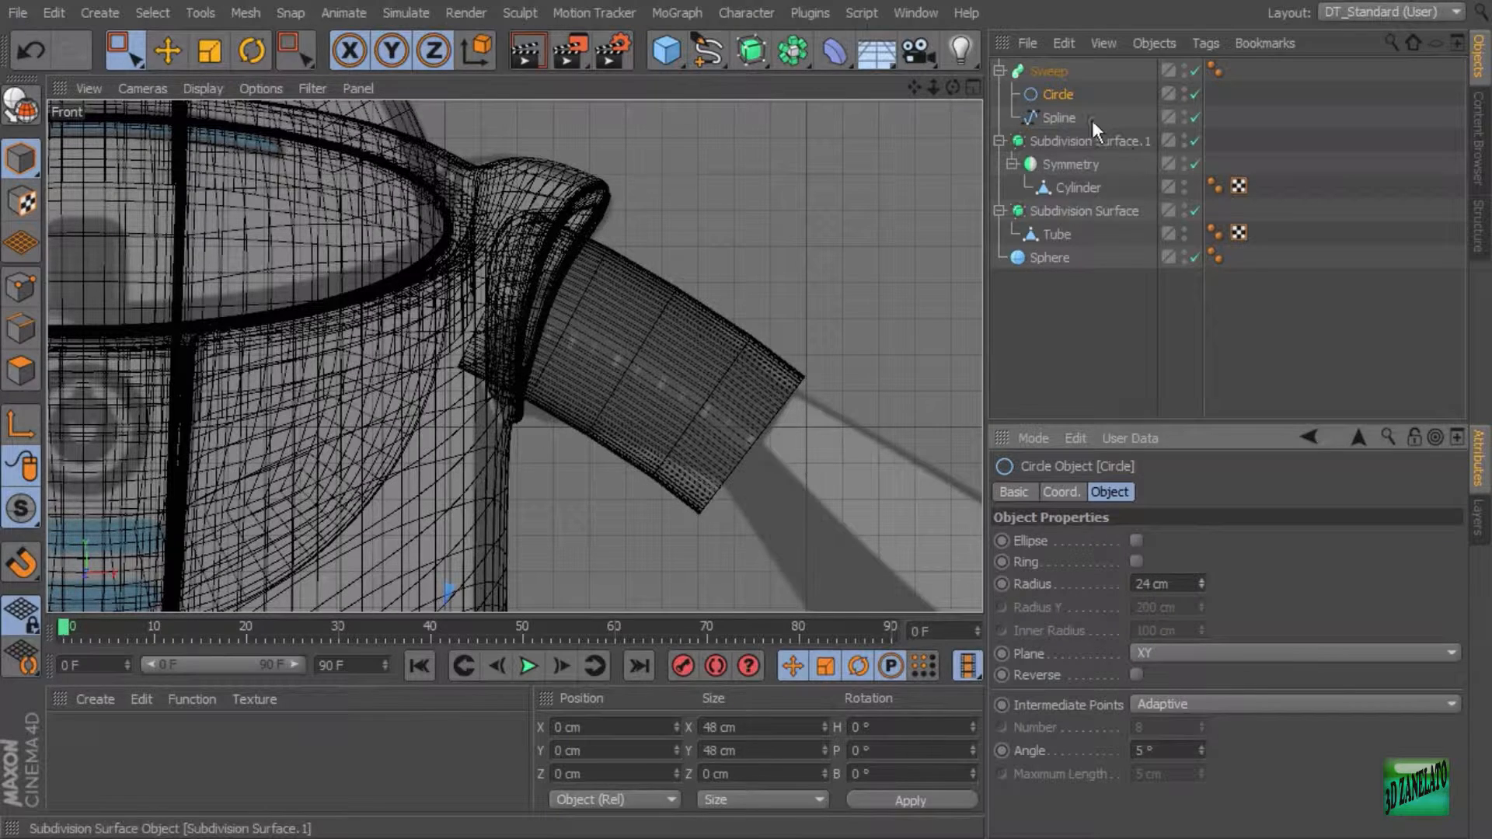
In Point mode, lower the Spline's points near the shoulder opening slightly, placing the second point at Y 426.849 cm.
left_click(1063, 116)
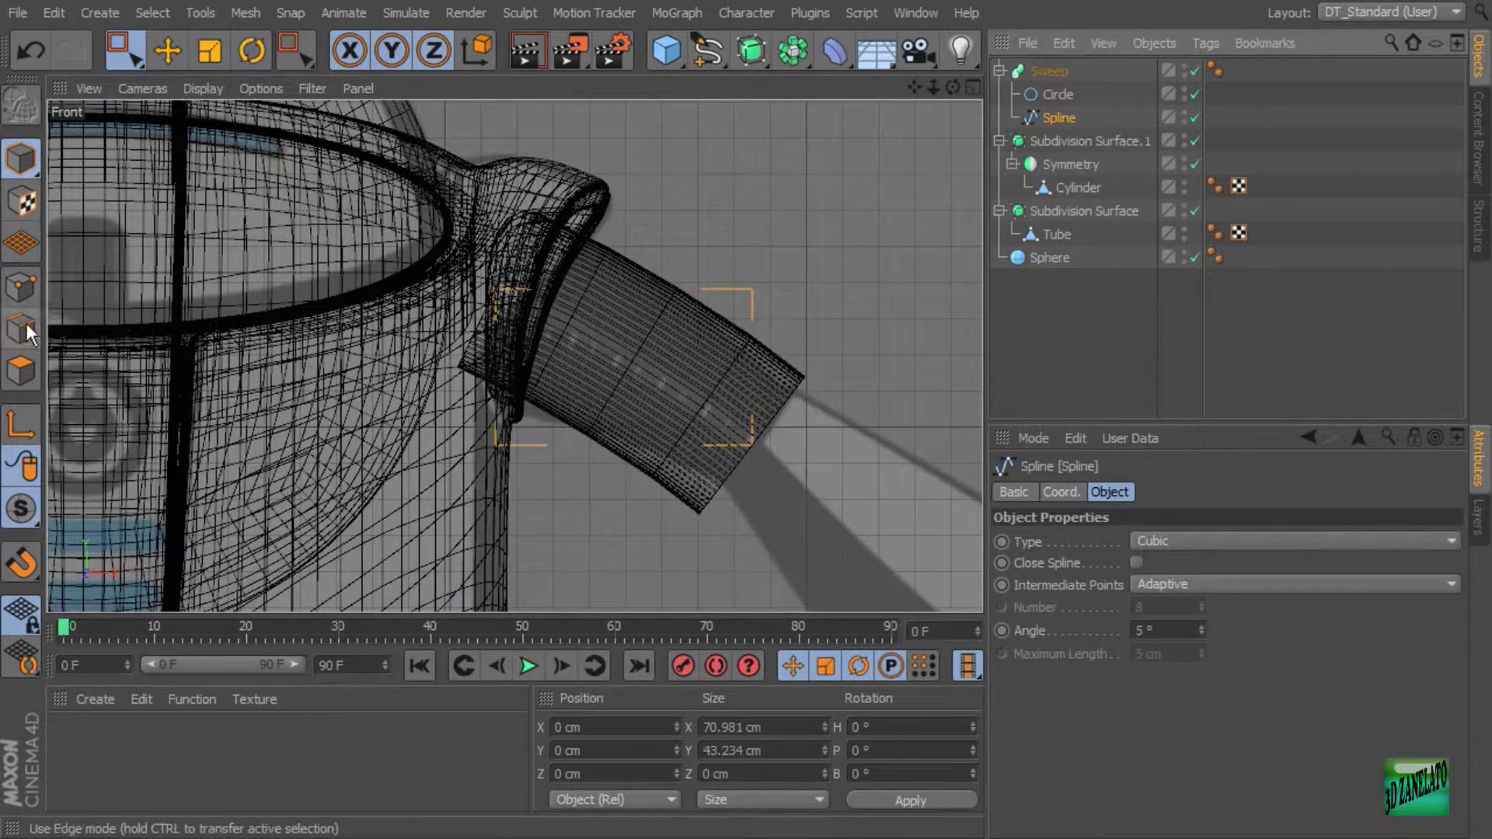
left_click(20, 287)
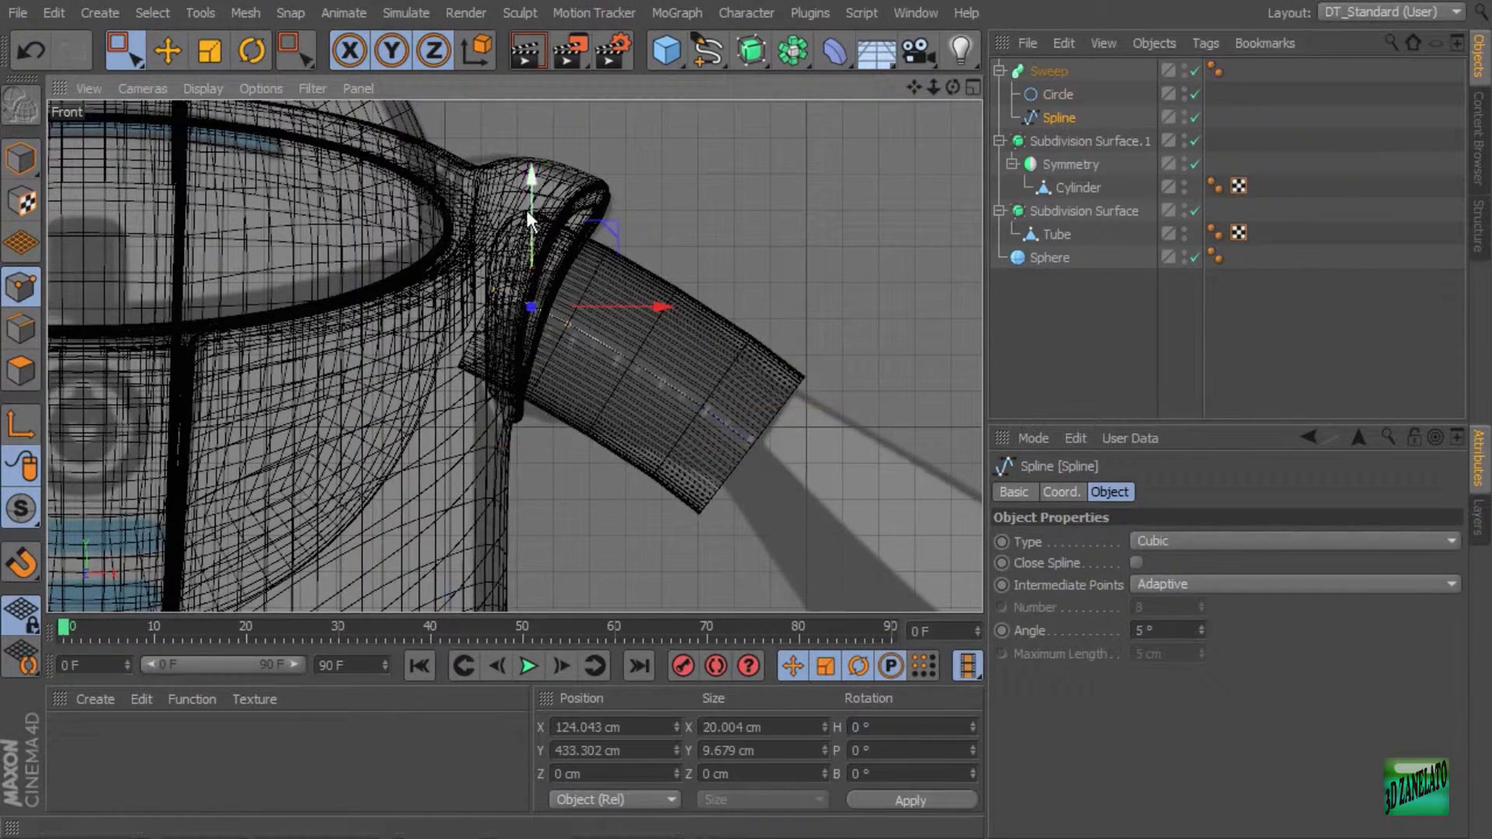
left_click_drag(406, 236, 538, 324)
left_click_drag(491, 225, 491, 236)
left_click_drag(600, 248, 542, 311)
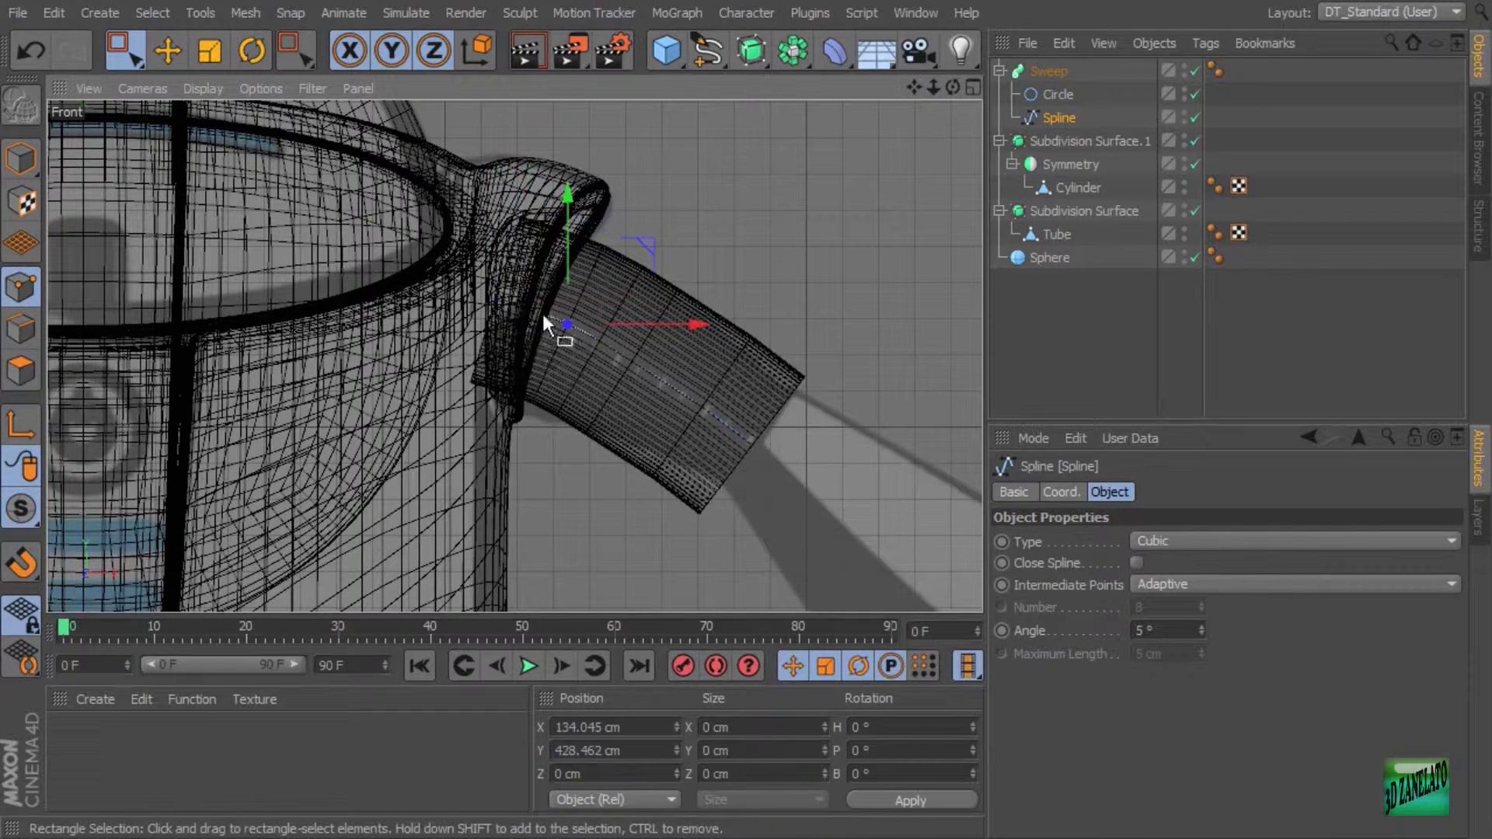
left_click_drag(572, 246, 572, 250)
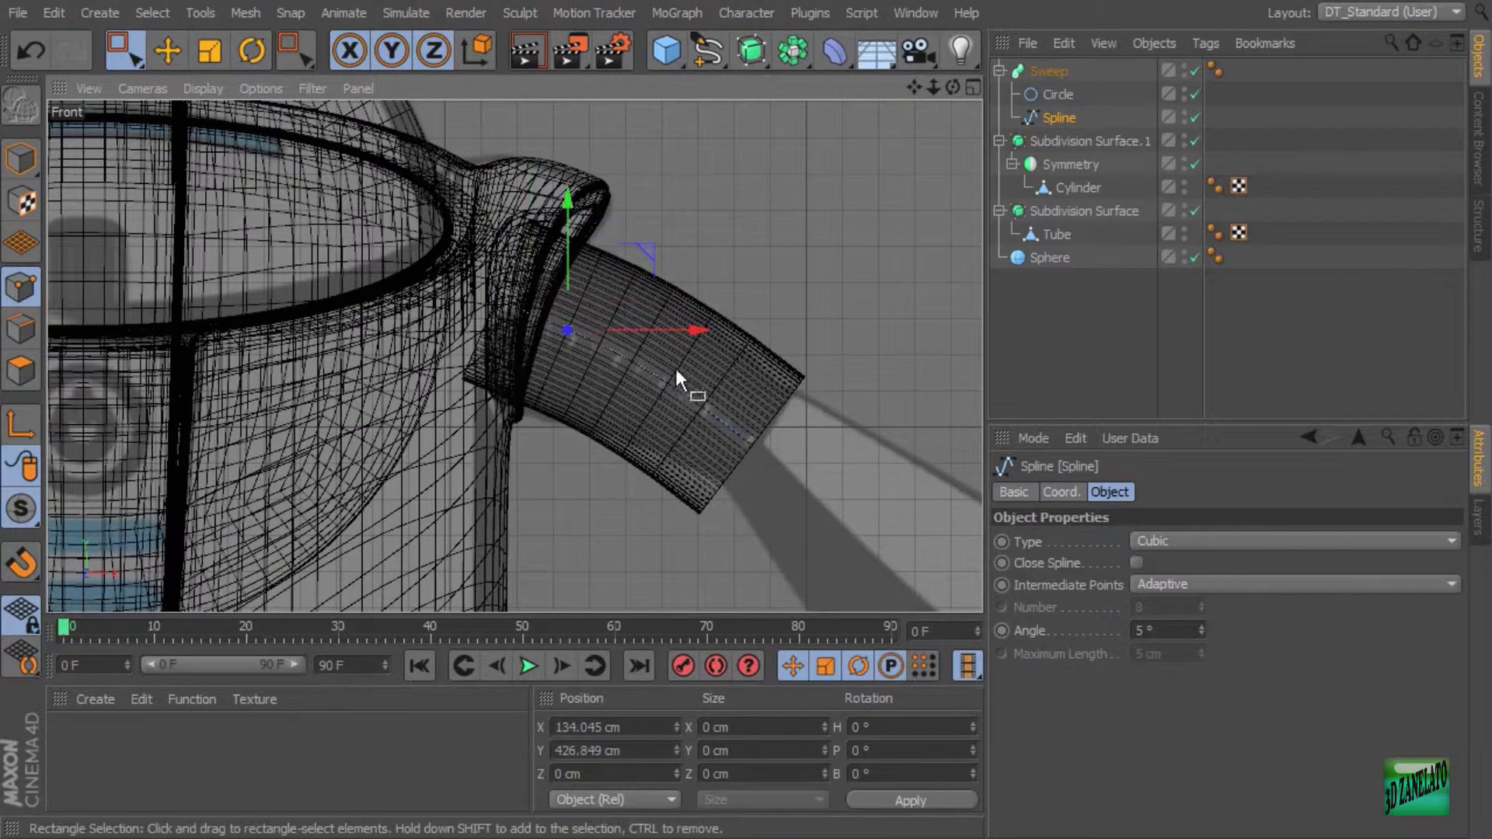
Lower the Spline's third point slightly so the arm follows the reference, and select the second point again.
left_click_drag(673, 359, 595, 385)
left_click_drag(715, 362, 716, 362)
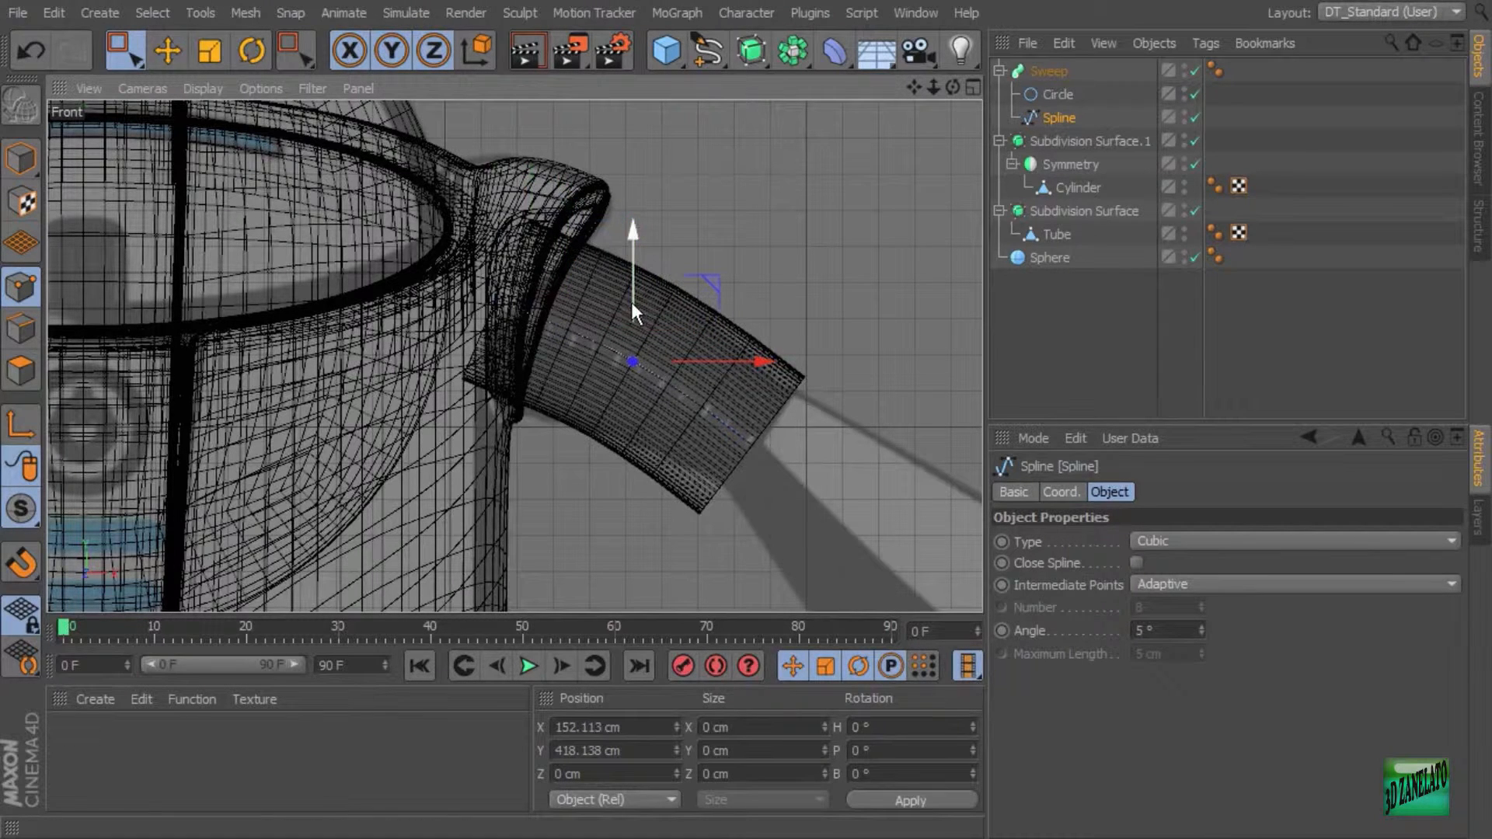
left_click_drag(631, 302, 631, 306)
left_click_drag(586, 293, 534, 343)
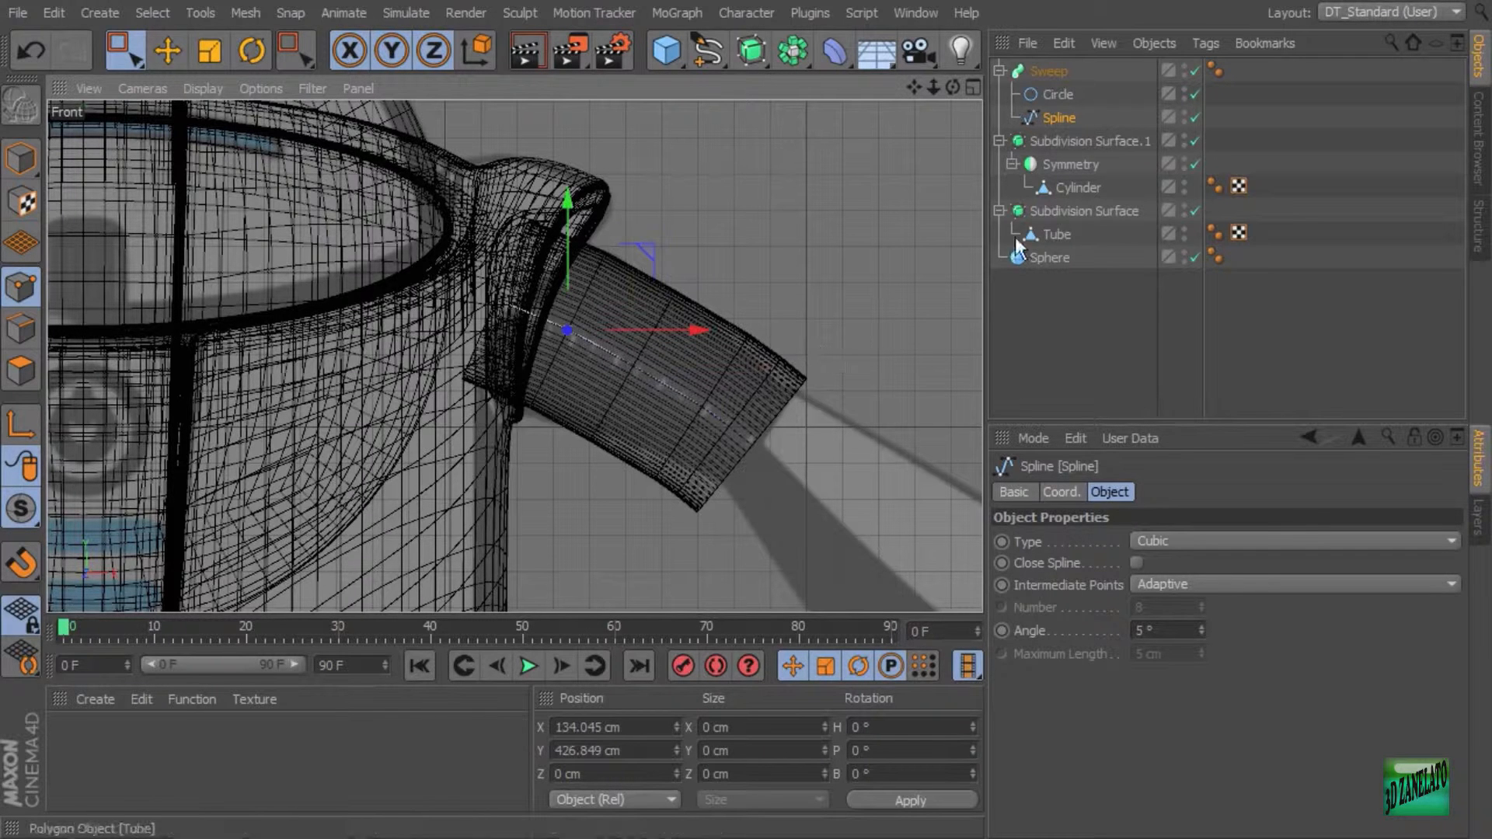
Set the Circle's intermediate points to Natural.
middle_click(731, 378)
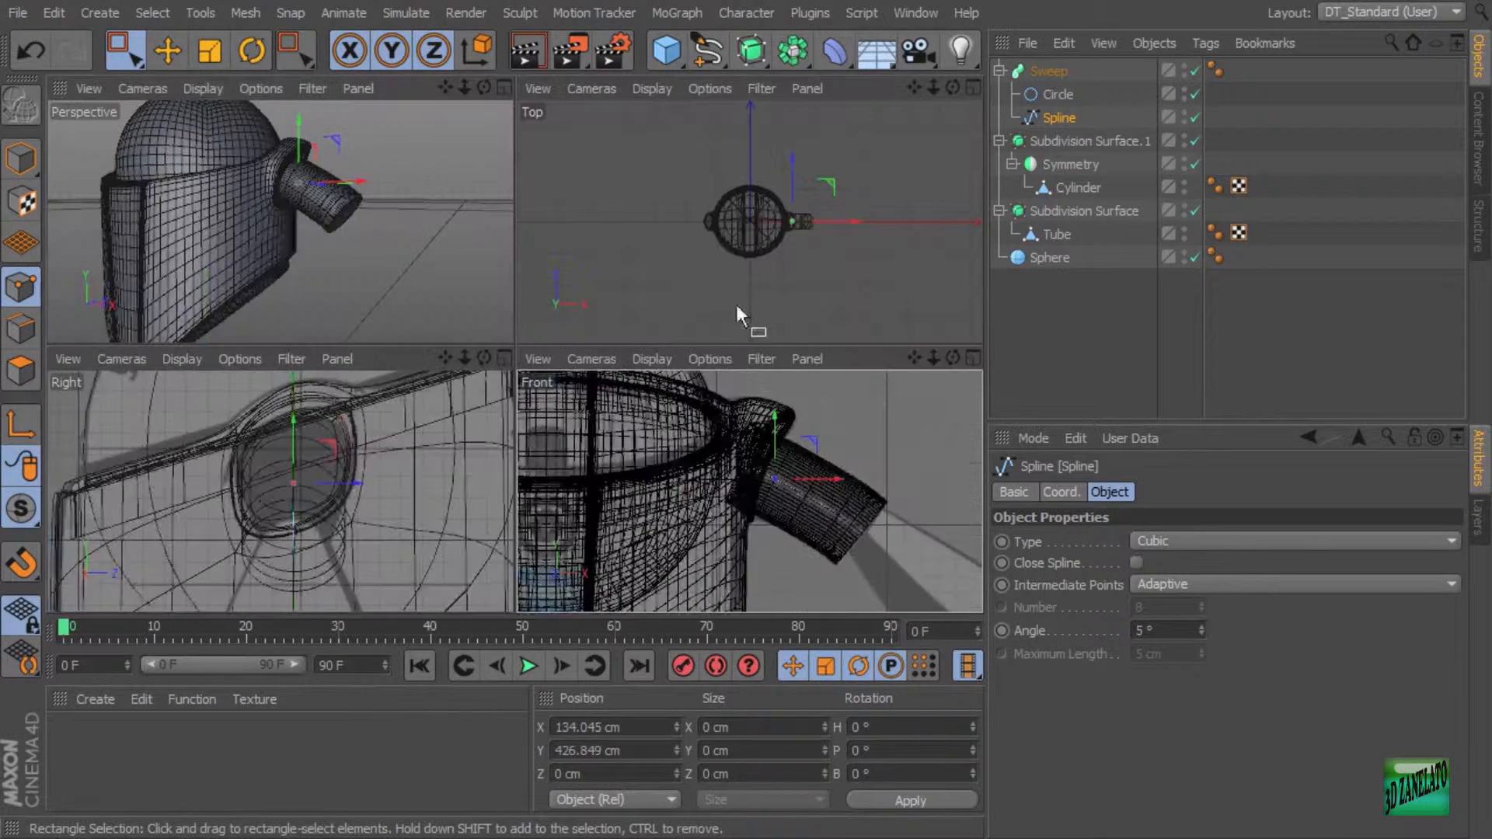
middle_click(334, 227)
scroll(622, 327, "up", 5)
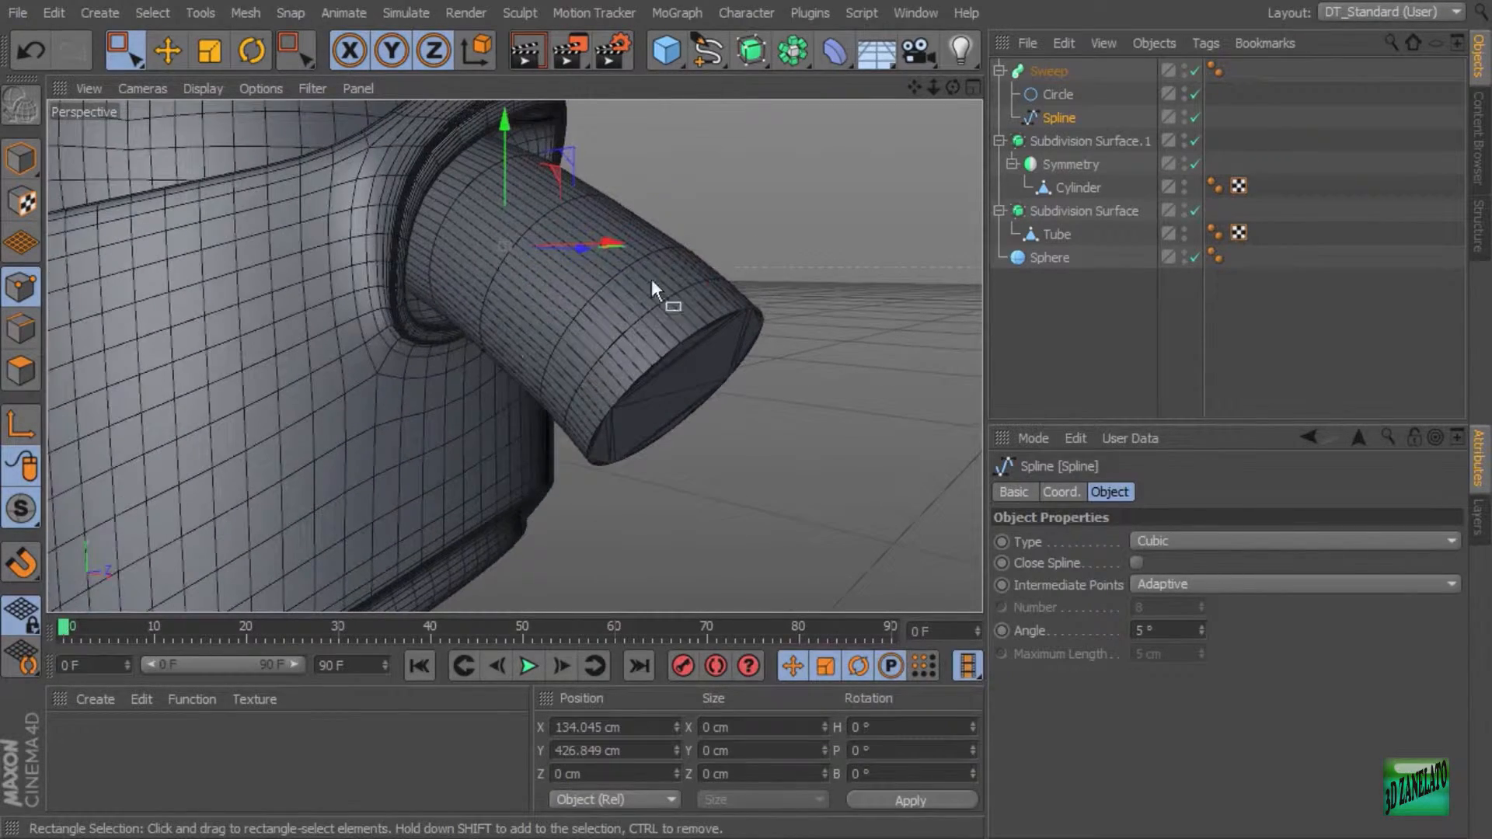
mouse_move(751, 334)
left_mouse_down("alt")
mouse_move(688, 357)
mouse_move(752, 362)
mouse_move(746, 349)
left_mouse_up("alt")
middle_click_drag(746, 349, 777, 347, "alt")
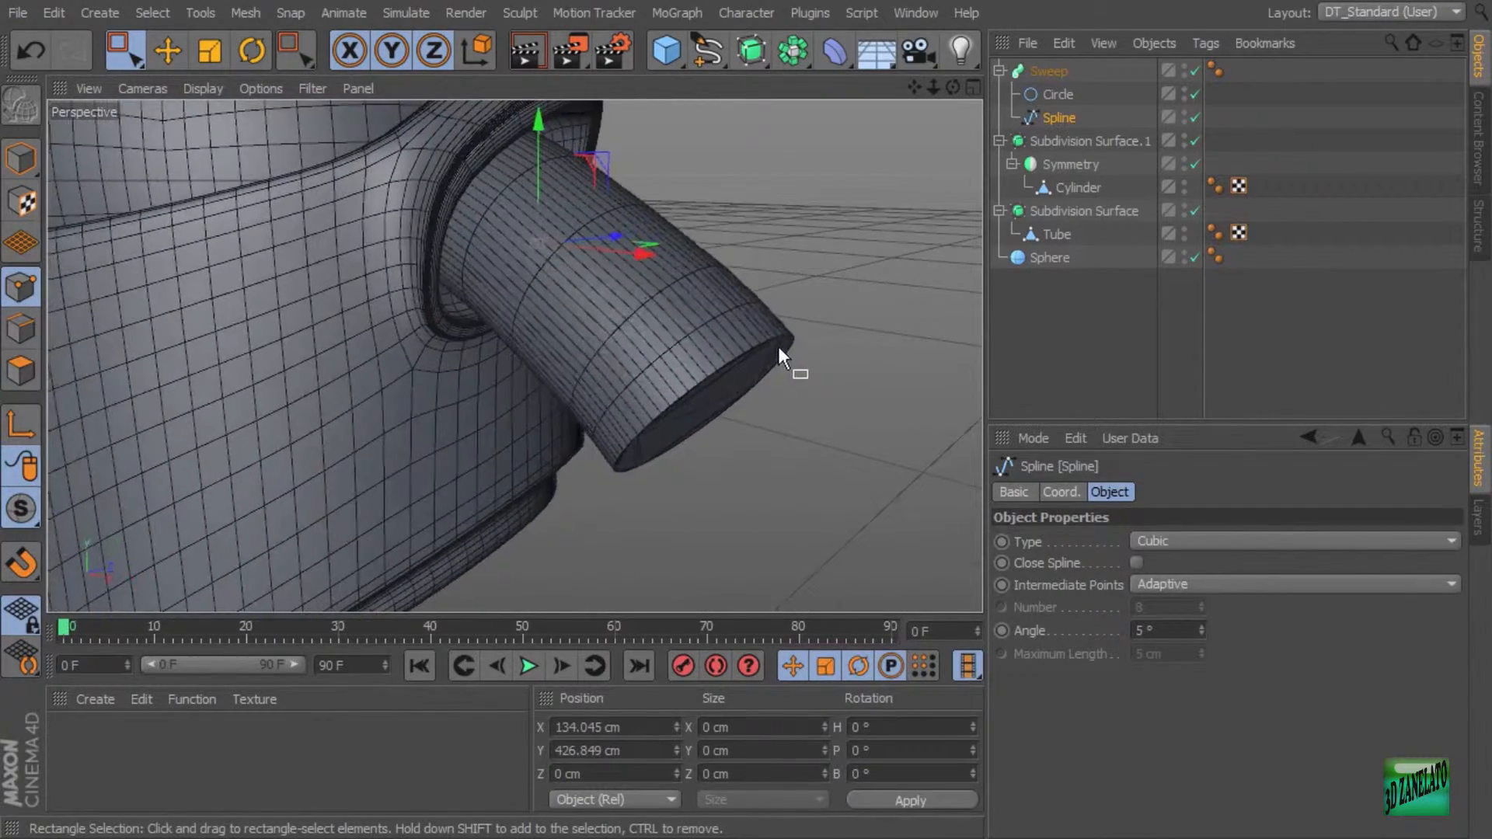
scroll(802, 326, "up", 2)
left_click(1053, 93)
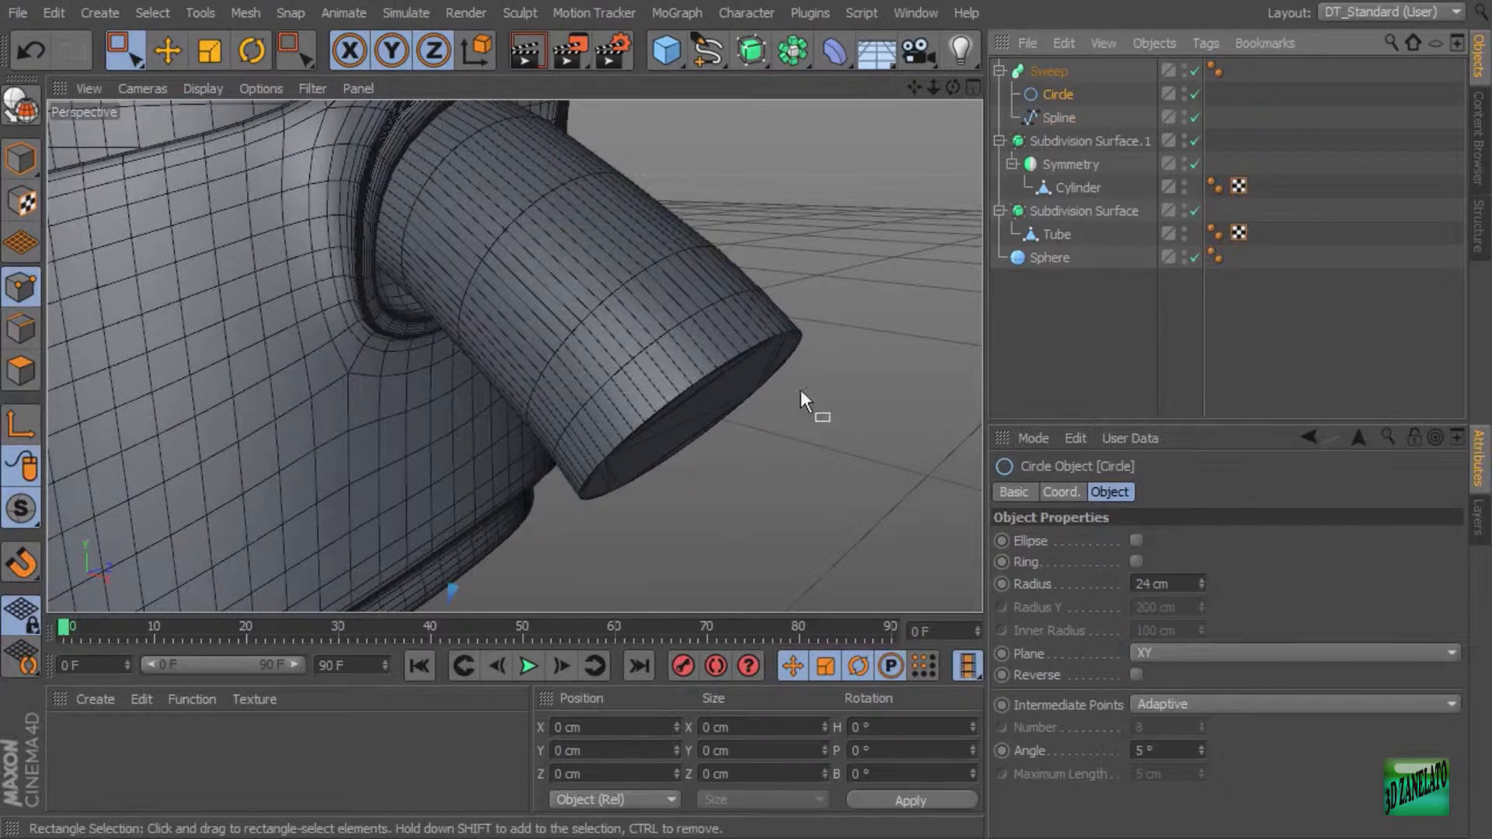
left_click_drag(800, 389, 883, 497, "alt")
left_click(1167, 704)
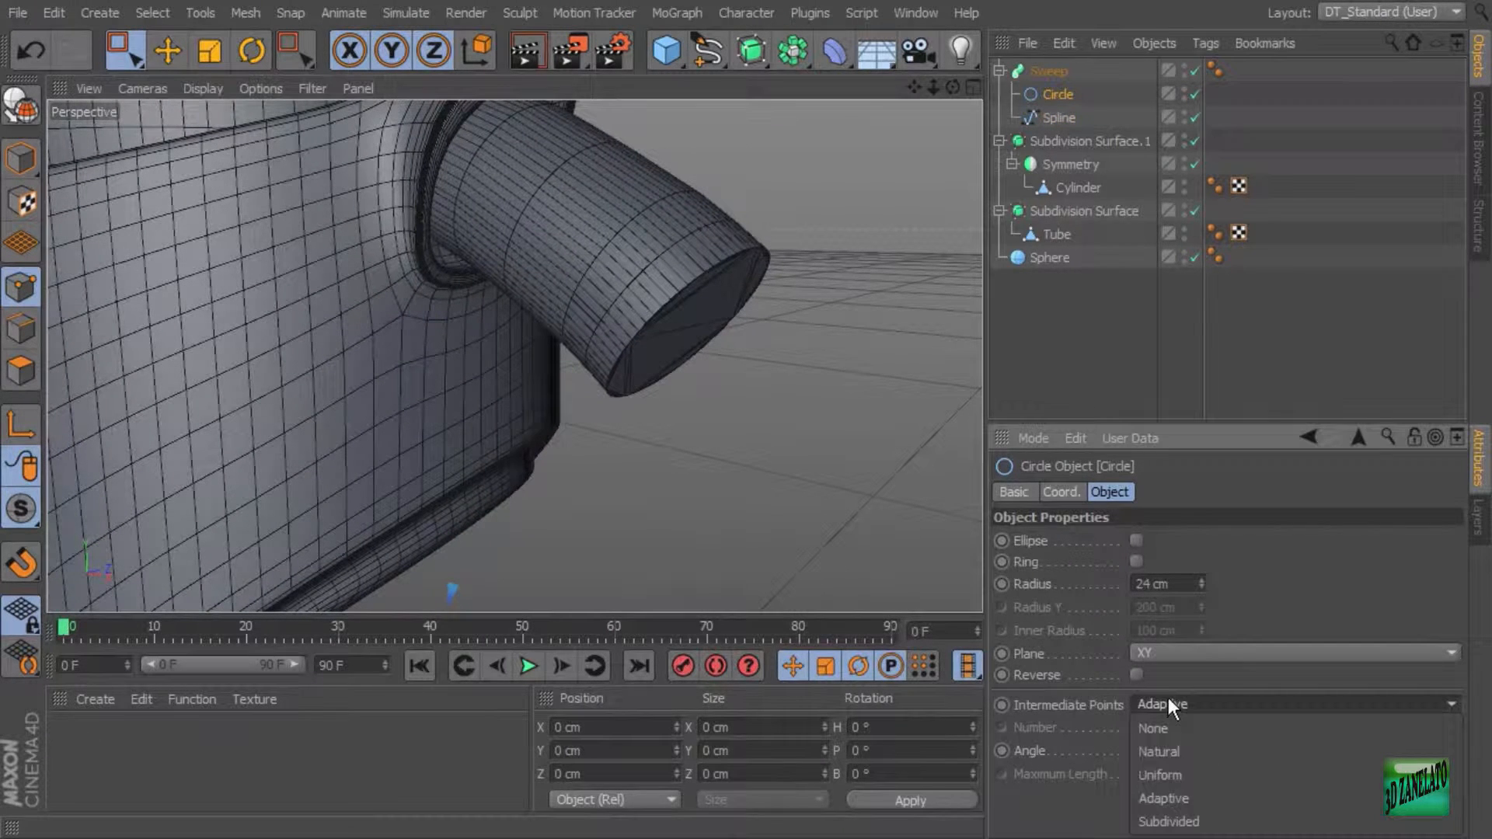
left_click(1173, 751)
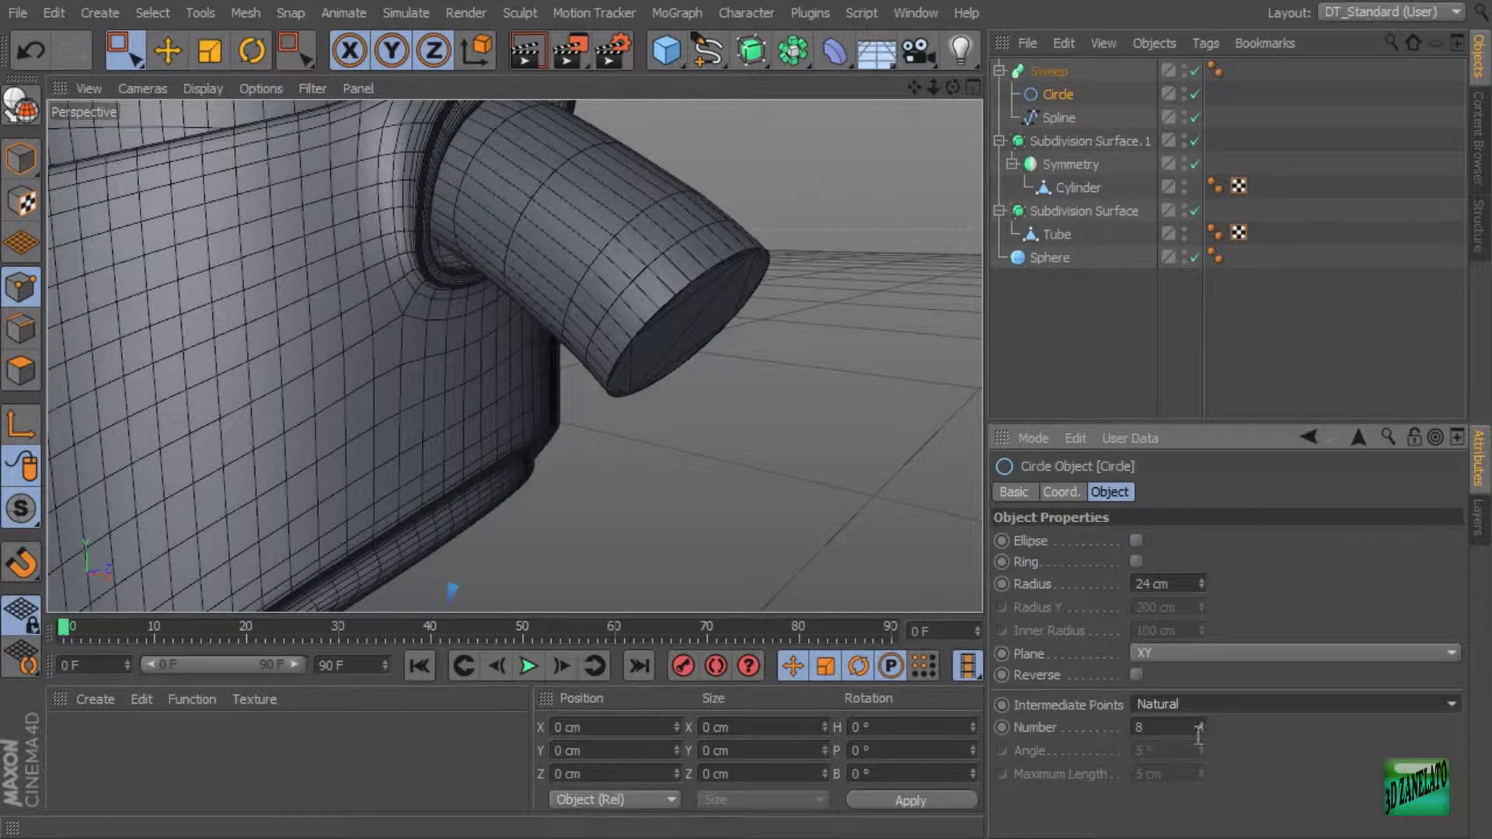
Reduce the Circle's number of intermediate points to 2 to simplify the arm's mesh around its circumference.
left_click(1200, 734)
left_click(1200, 734)
left_click(1200, 734)
left_click(1200, 735)
left_click(1200, 734)
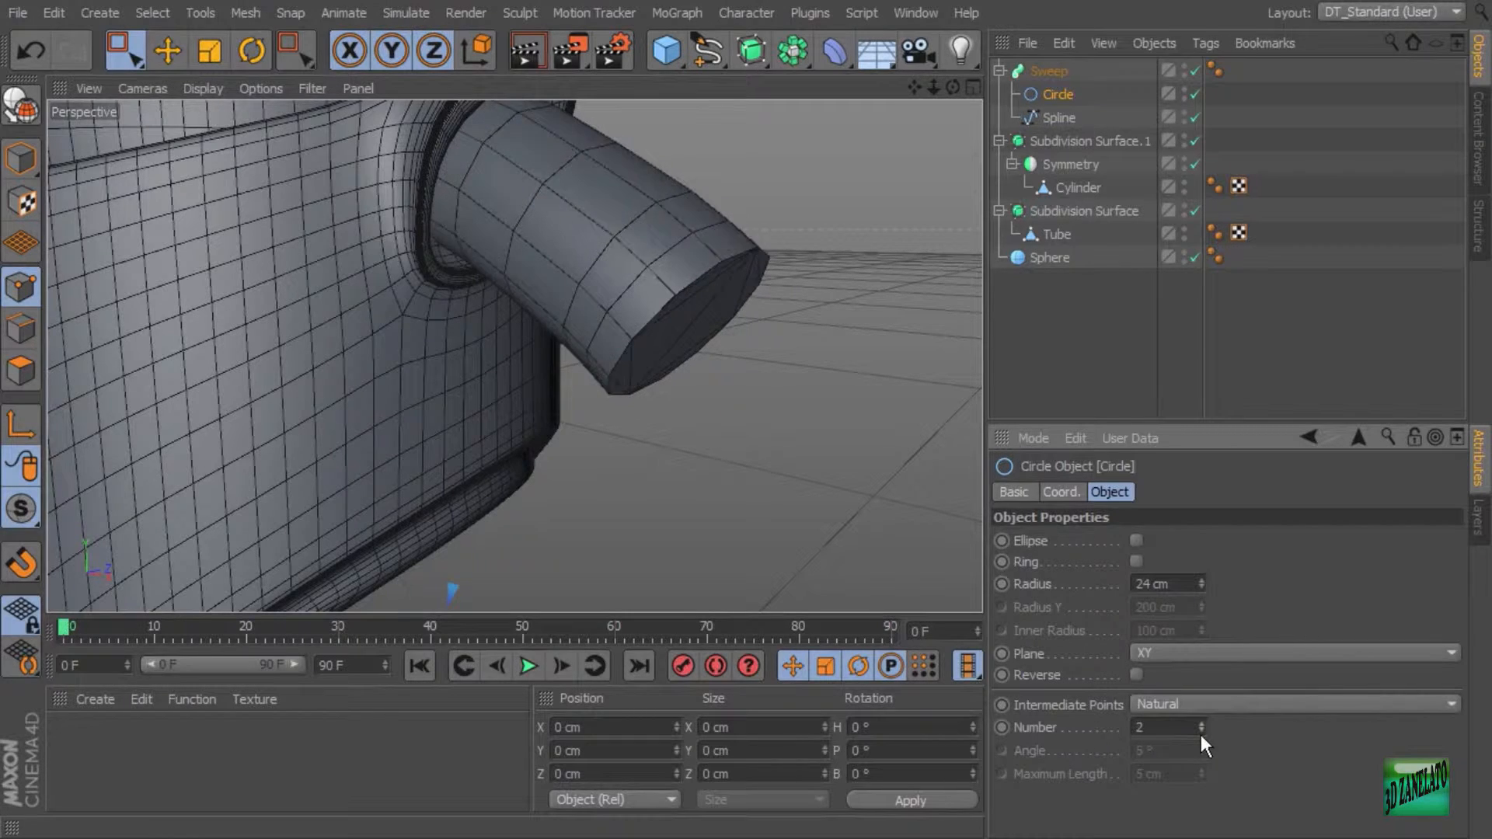
left_click(1200, 734)
left_click(1201, 725)
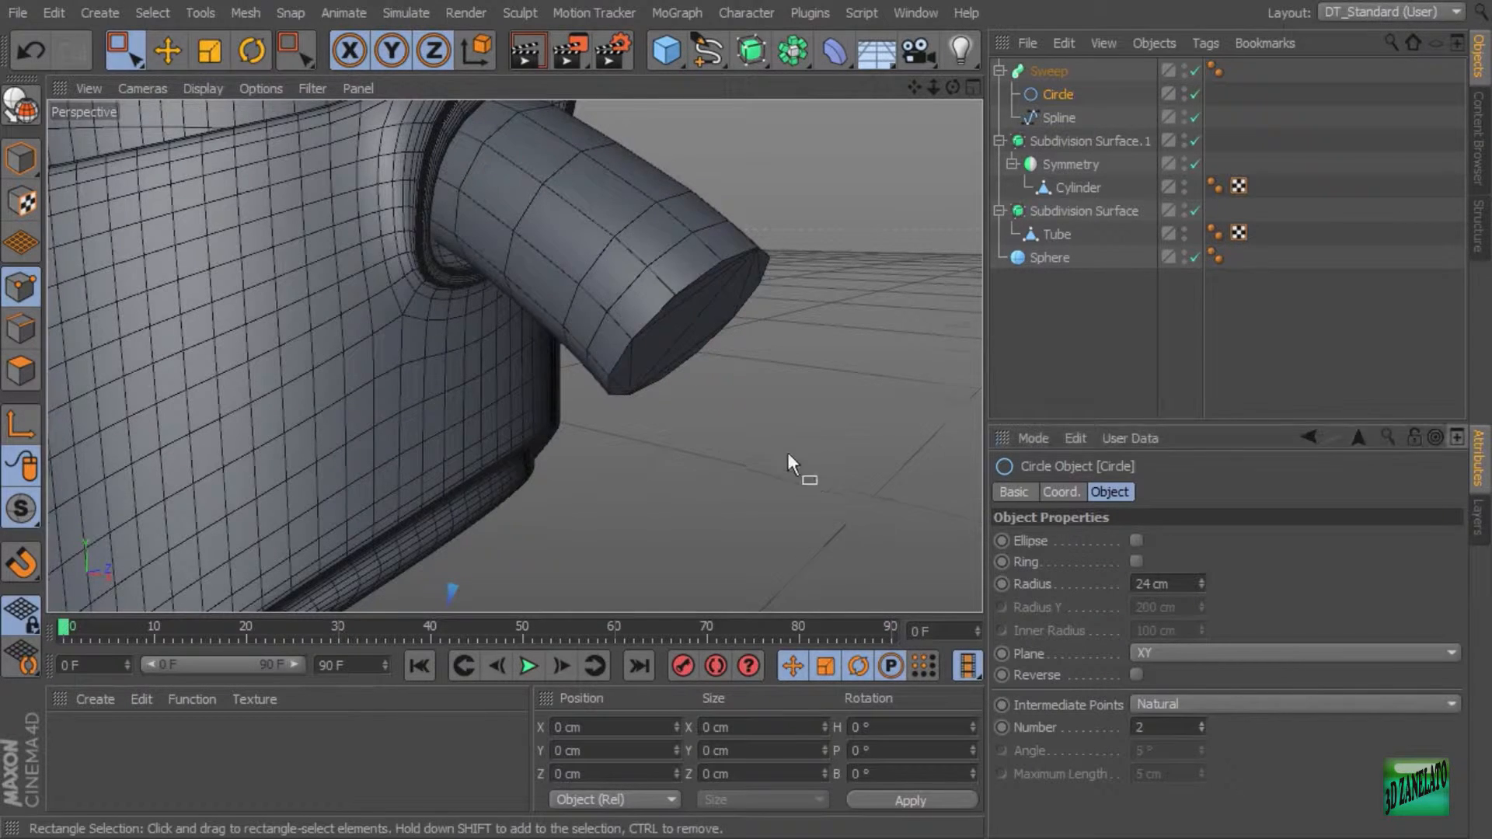
Set the Spline's intermediate points to Natural with a number of 1.
left_click_drag(786, 452, 483, 251, "alt")
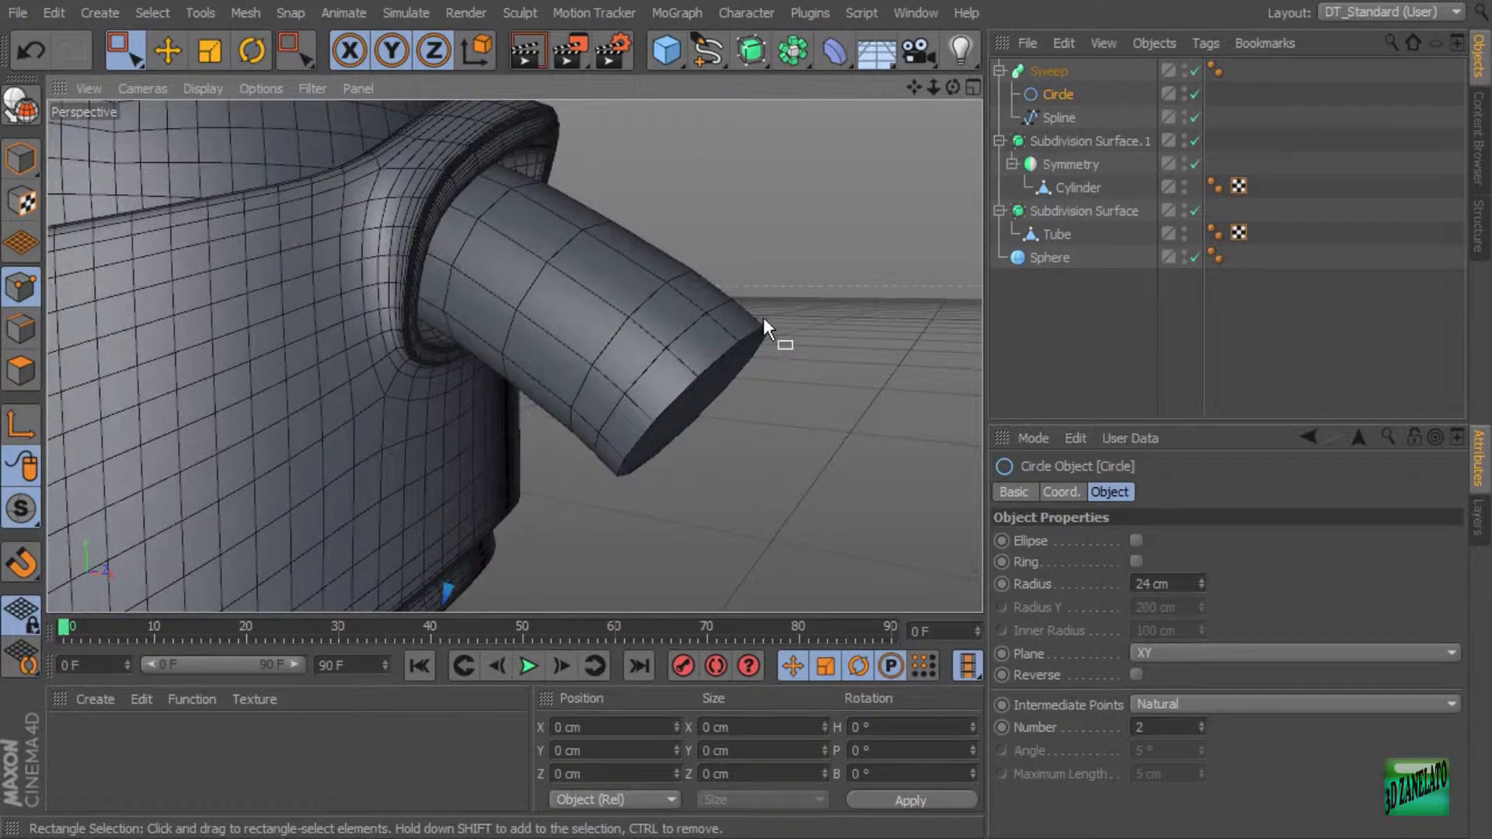
mouse_move(763, 317)
left_mouse_down("alt")
mouse_move(794, 316)
mouse_move(755, 320)
left_mouse_up("alt")
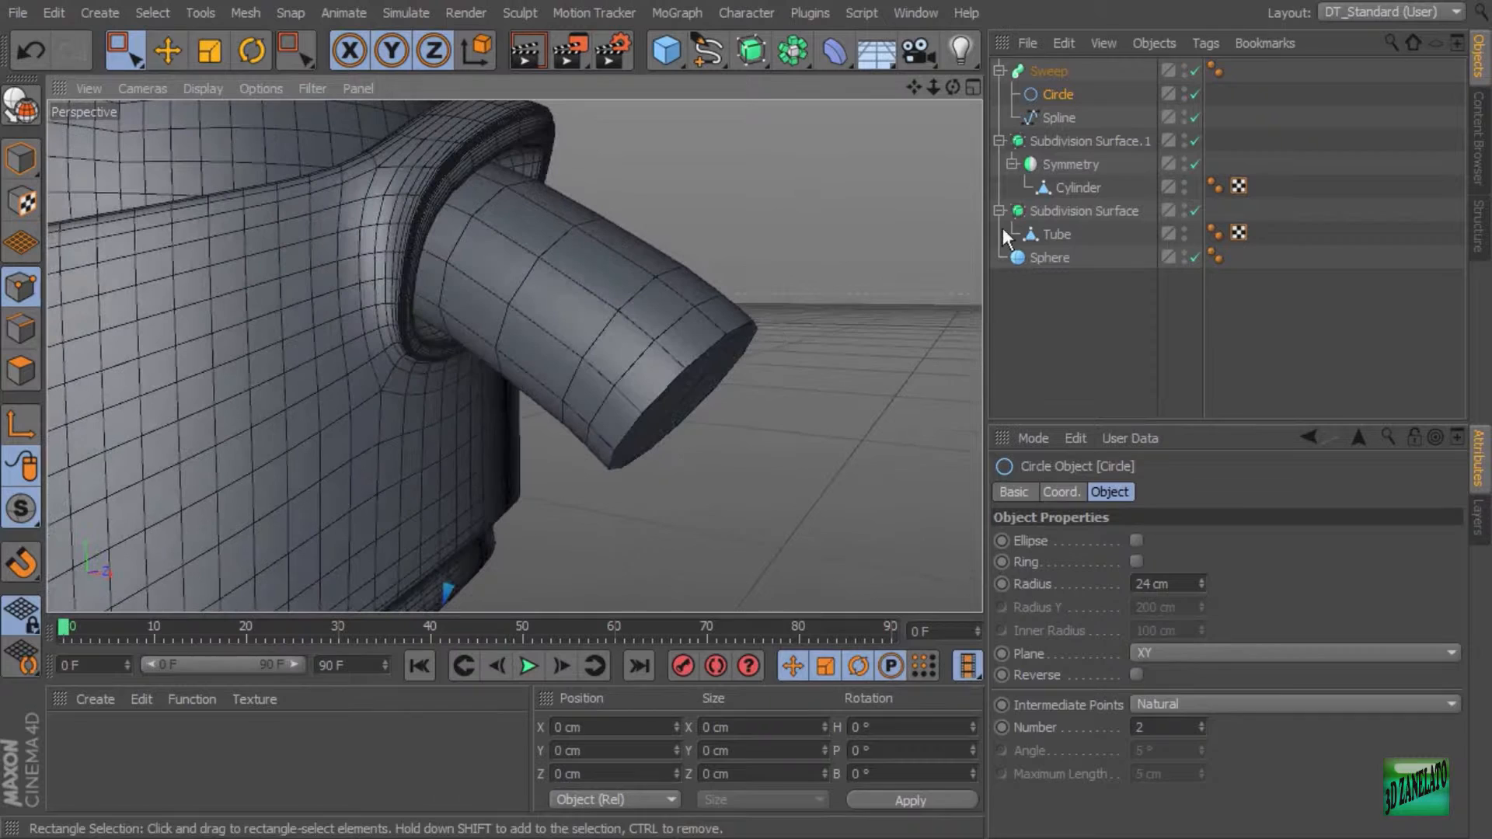
left_click(1059, 117)
left_click(1235, 600)
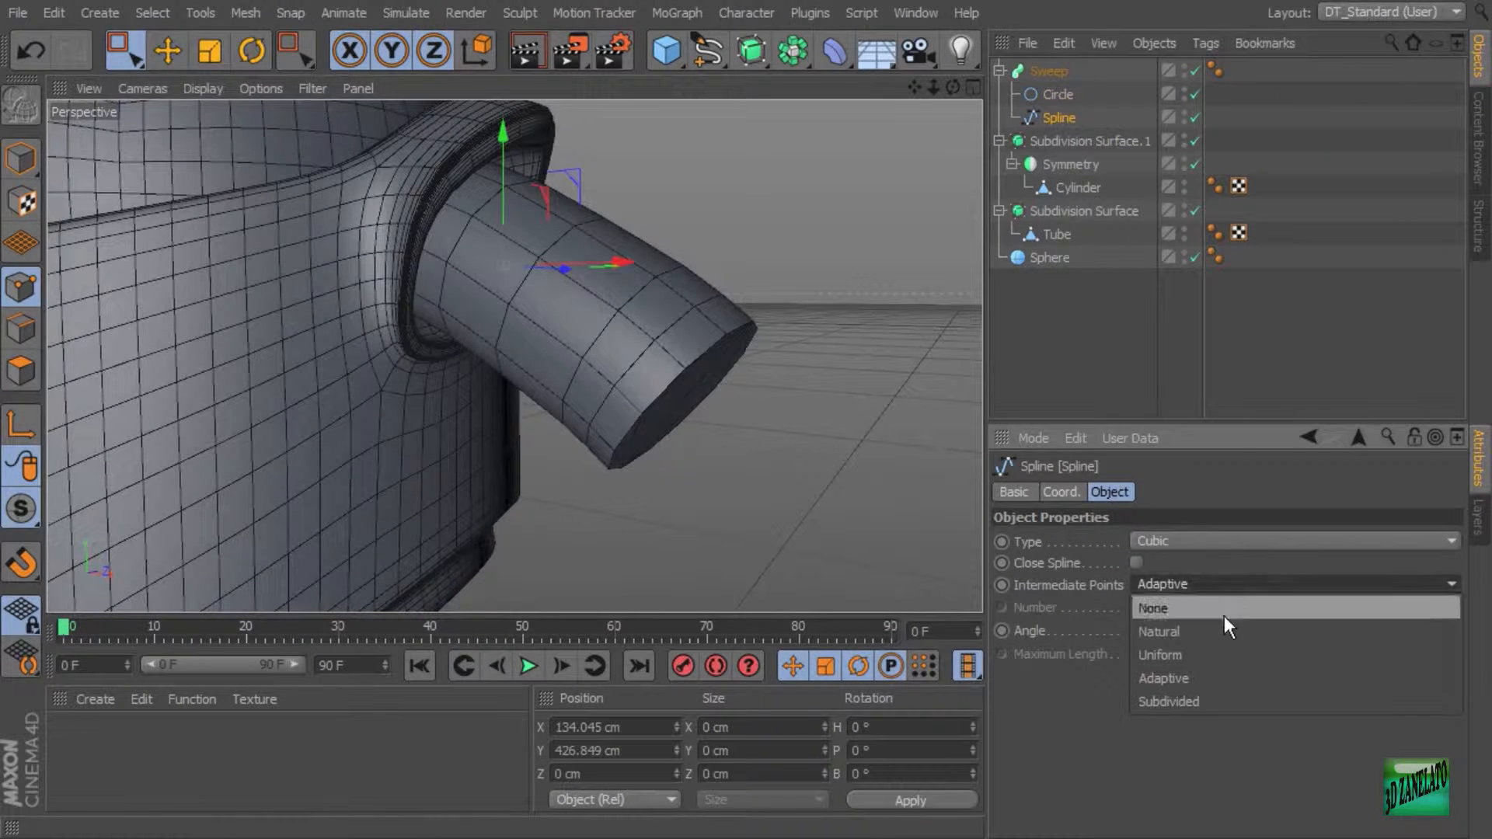
left_click(1224, 629)
left_click_drag(1201, 612, 1201, 609)
left_click(1201, 603)
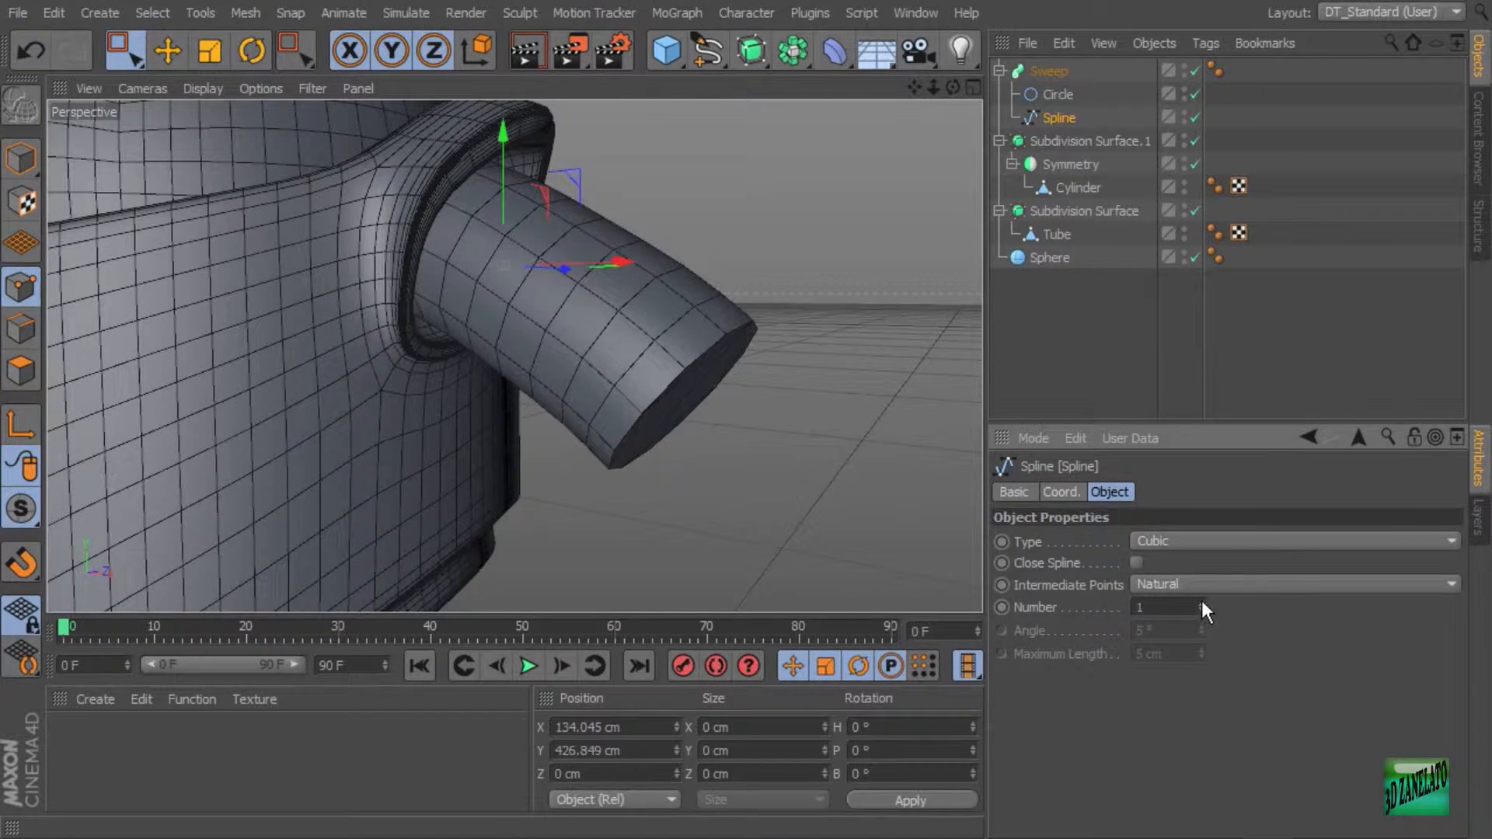
Remove both end caps from the Sweep by setting Start and End to None.
mouse_move(920, 414)
left_mouse_down("alt")
mouse_move(868, 446)
mouse_move(766, 403)
mouse_move(909, 404)
left_mouse_up("alt")
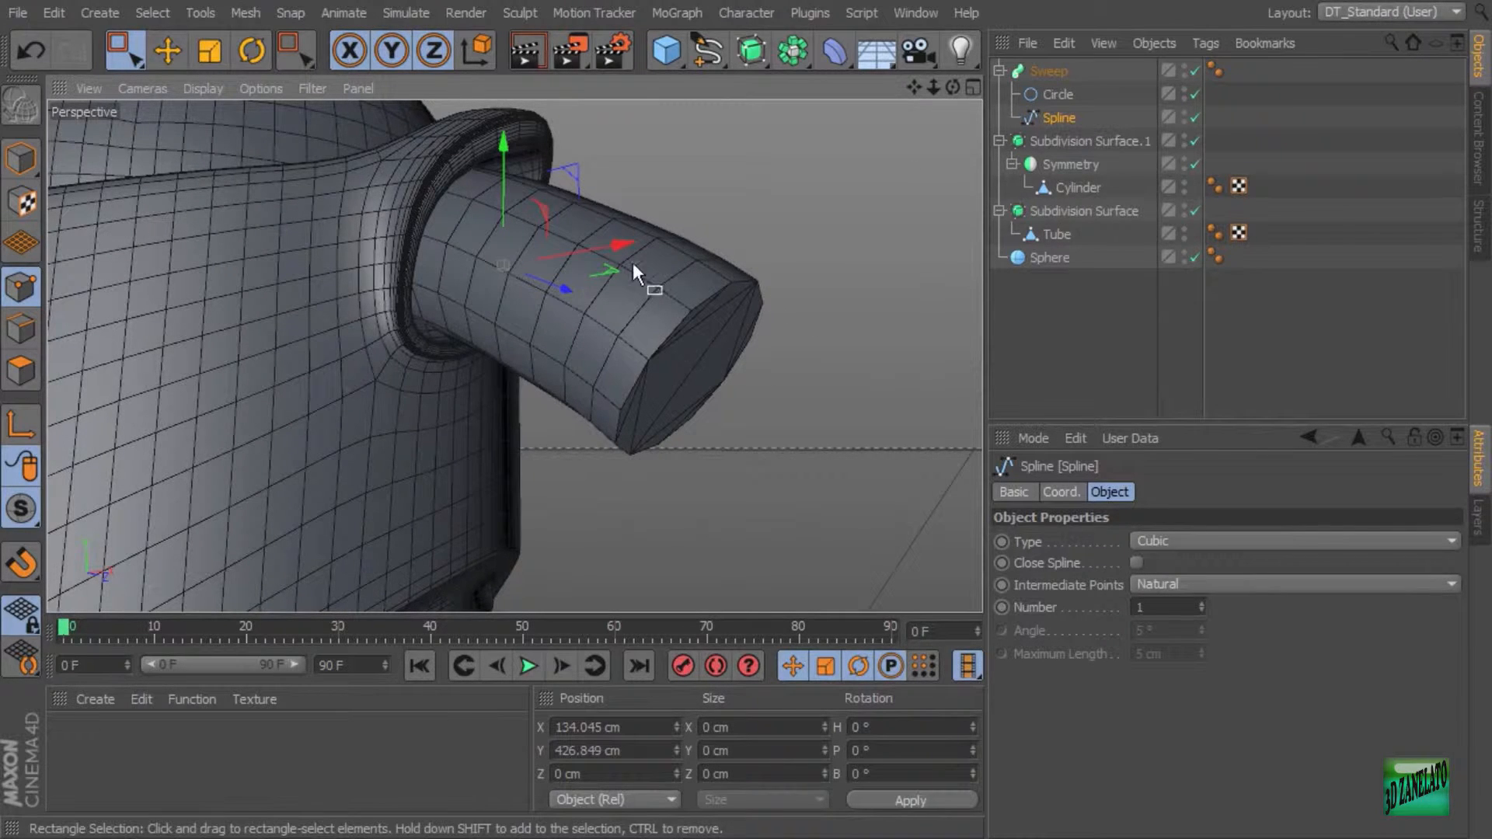
left_click_drag(724, 333, 614, 268, "alt")
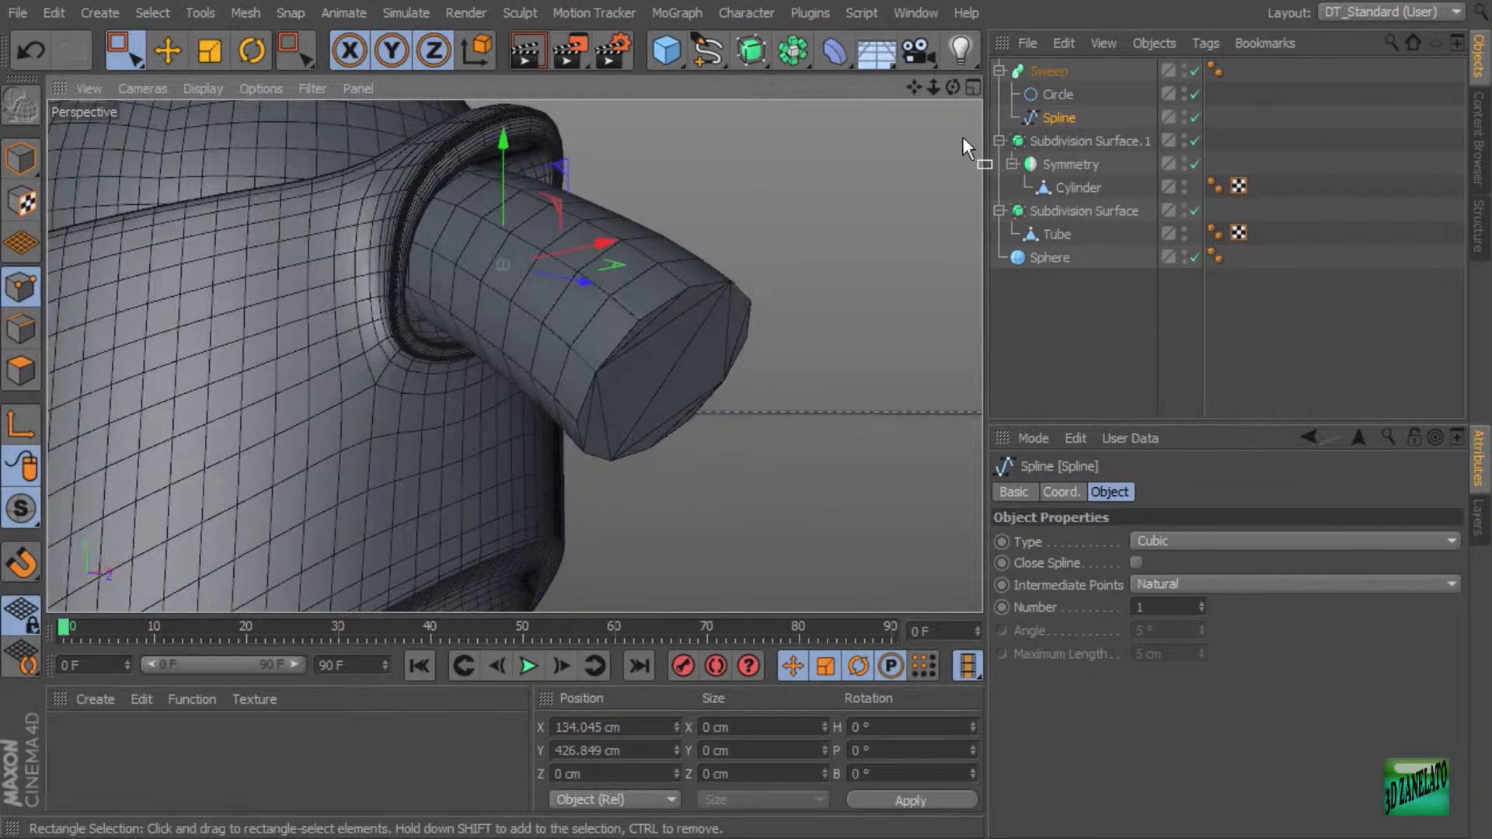
left_click(1046, 72)
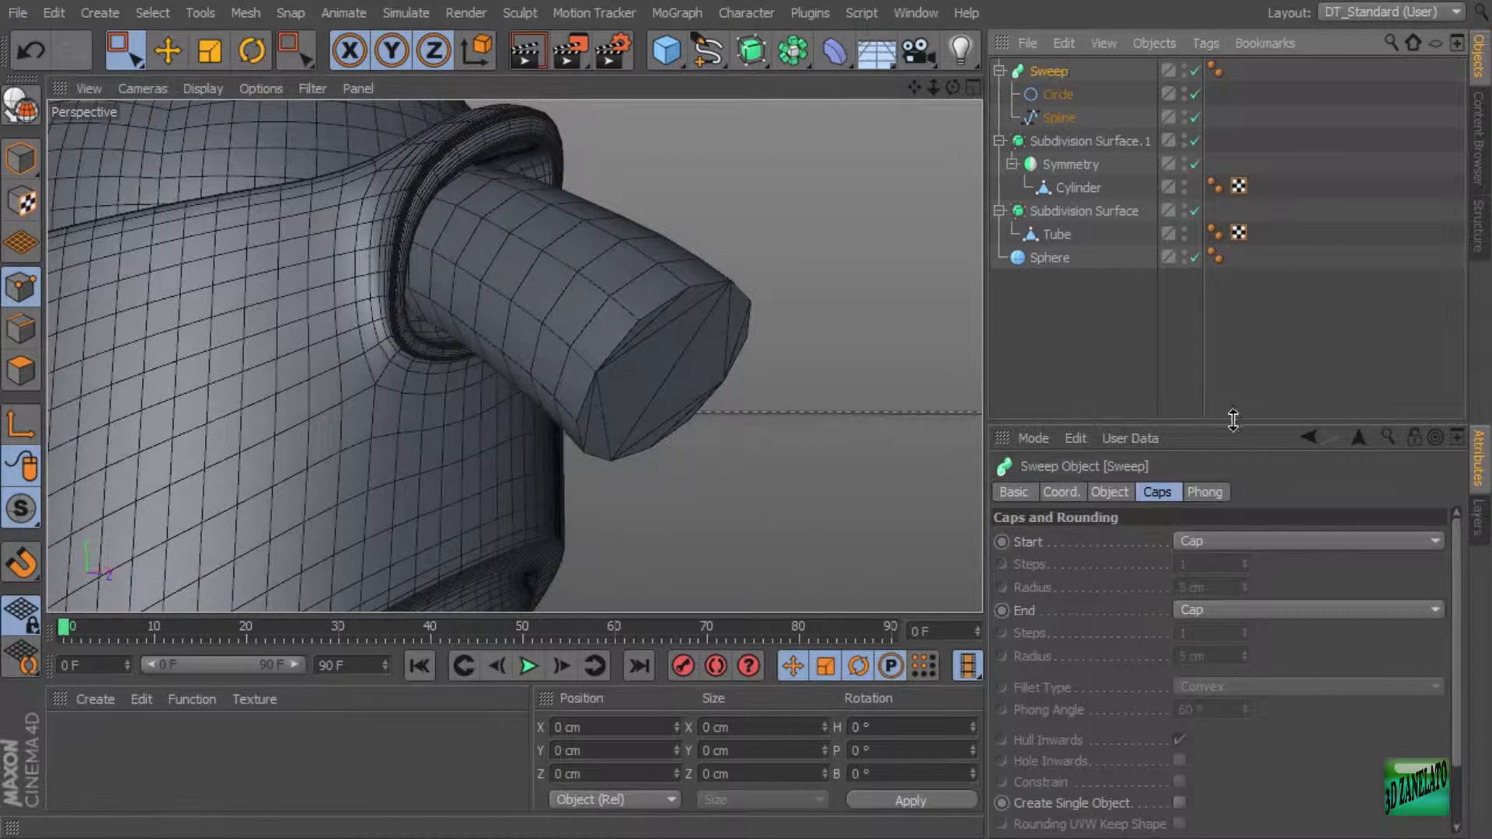
left_click(1198, 536)
left_click(1216, 567)
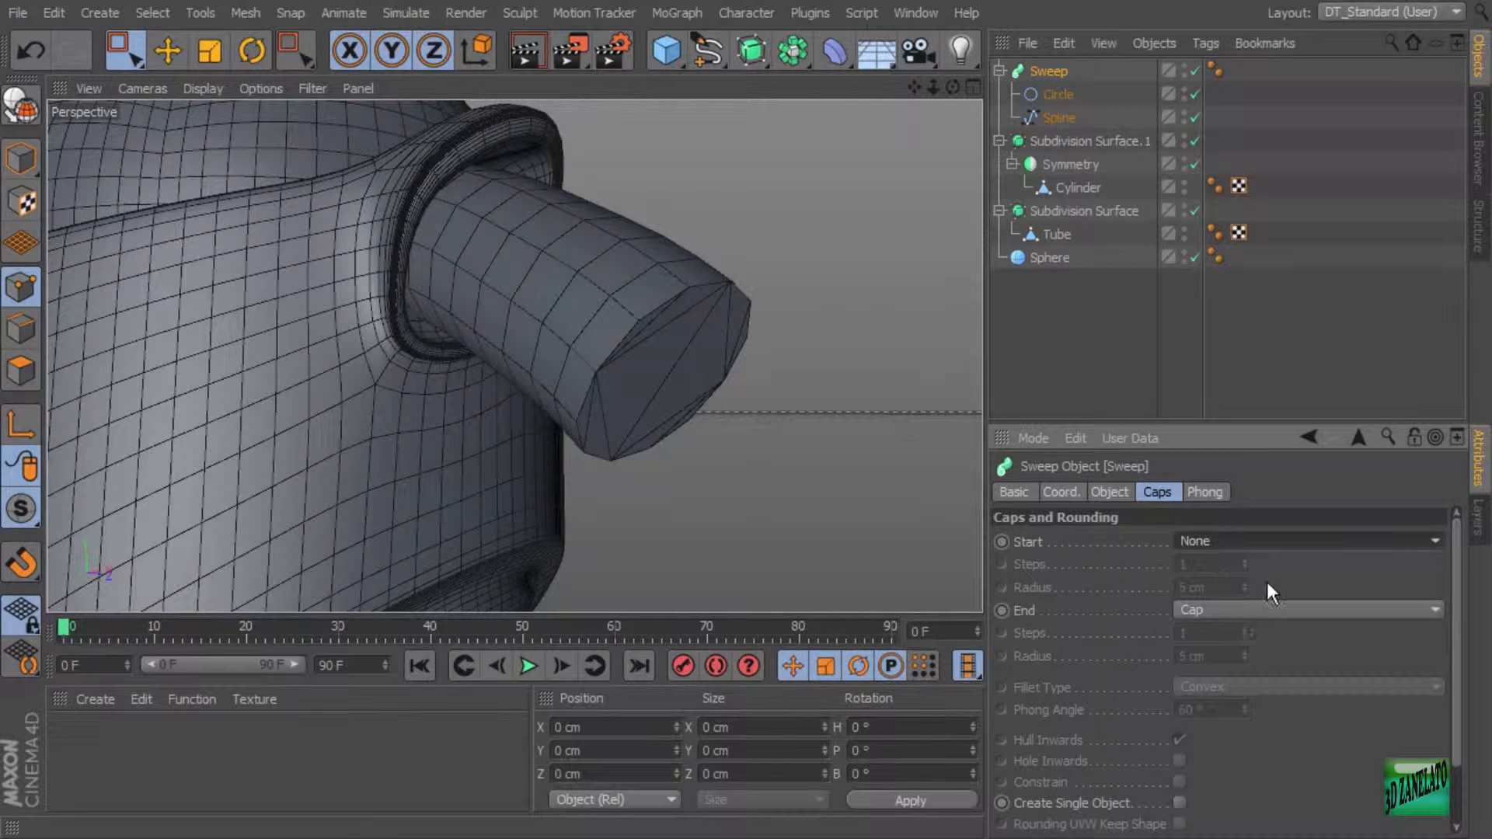
left_click(1248, 612)
left_click(1234, 631)
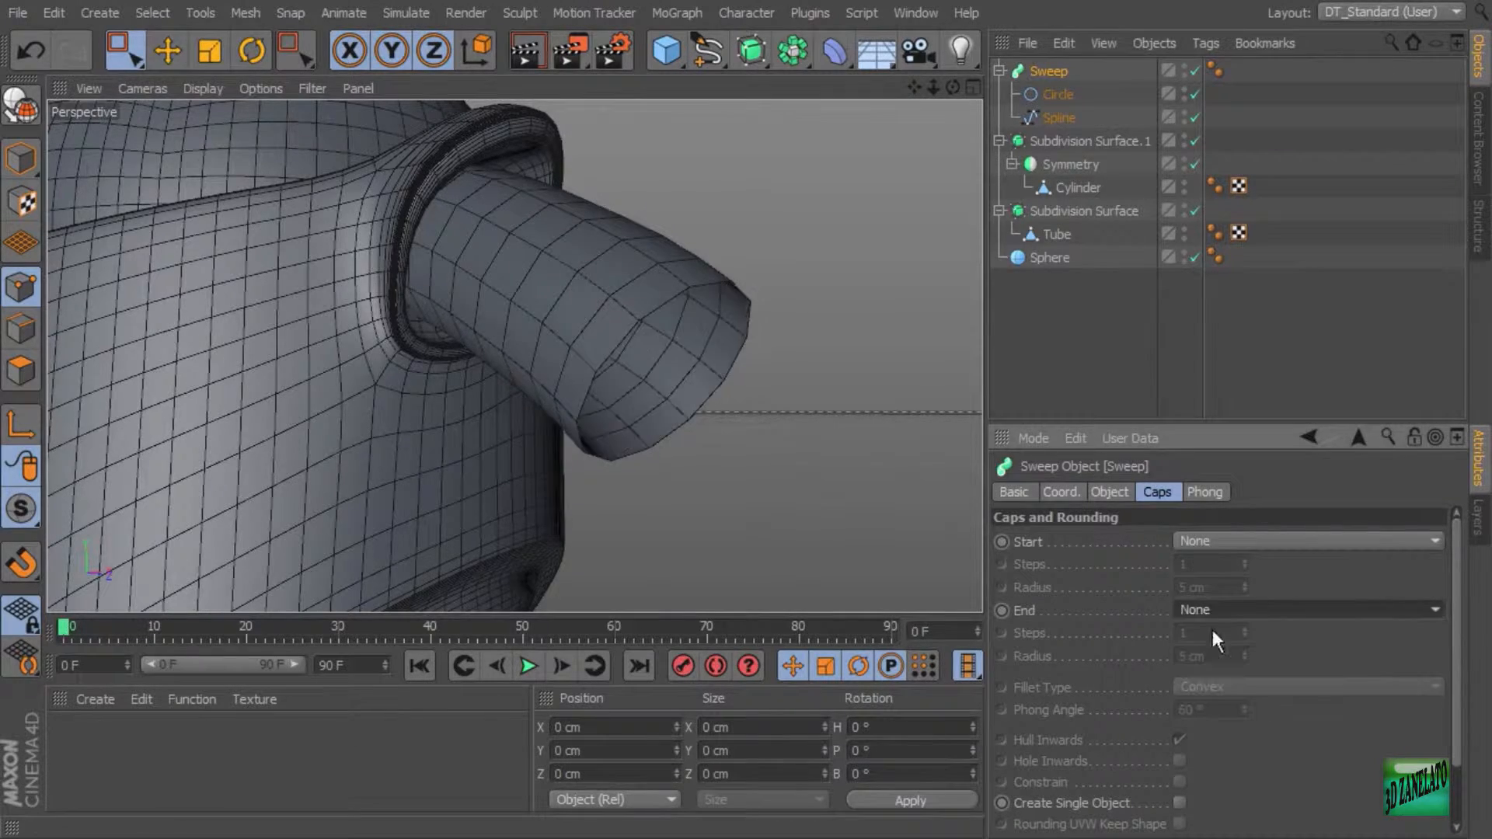
Set the Sweep's End Scale to 65% so the arm tapers to match the front reference image.
left_click_drag(805, 382, 833, 398, "alt")
scroll(832, 420, "down", 3)
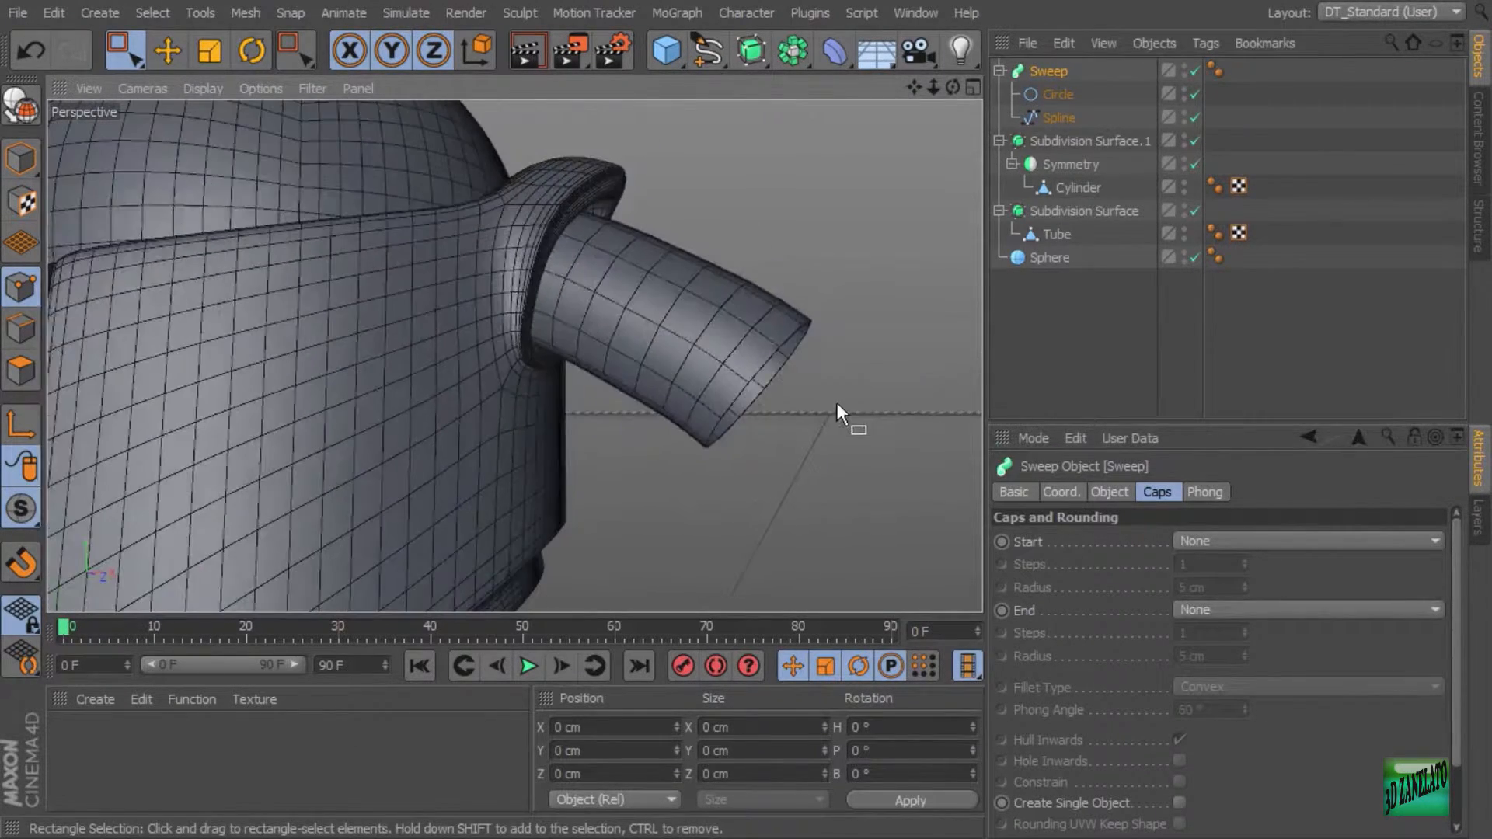
middle_click_drag(836, 402, 829, 366, "alt")
scroll(828, 366, "up", 2)
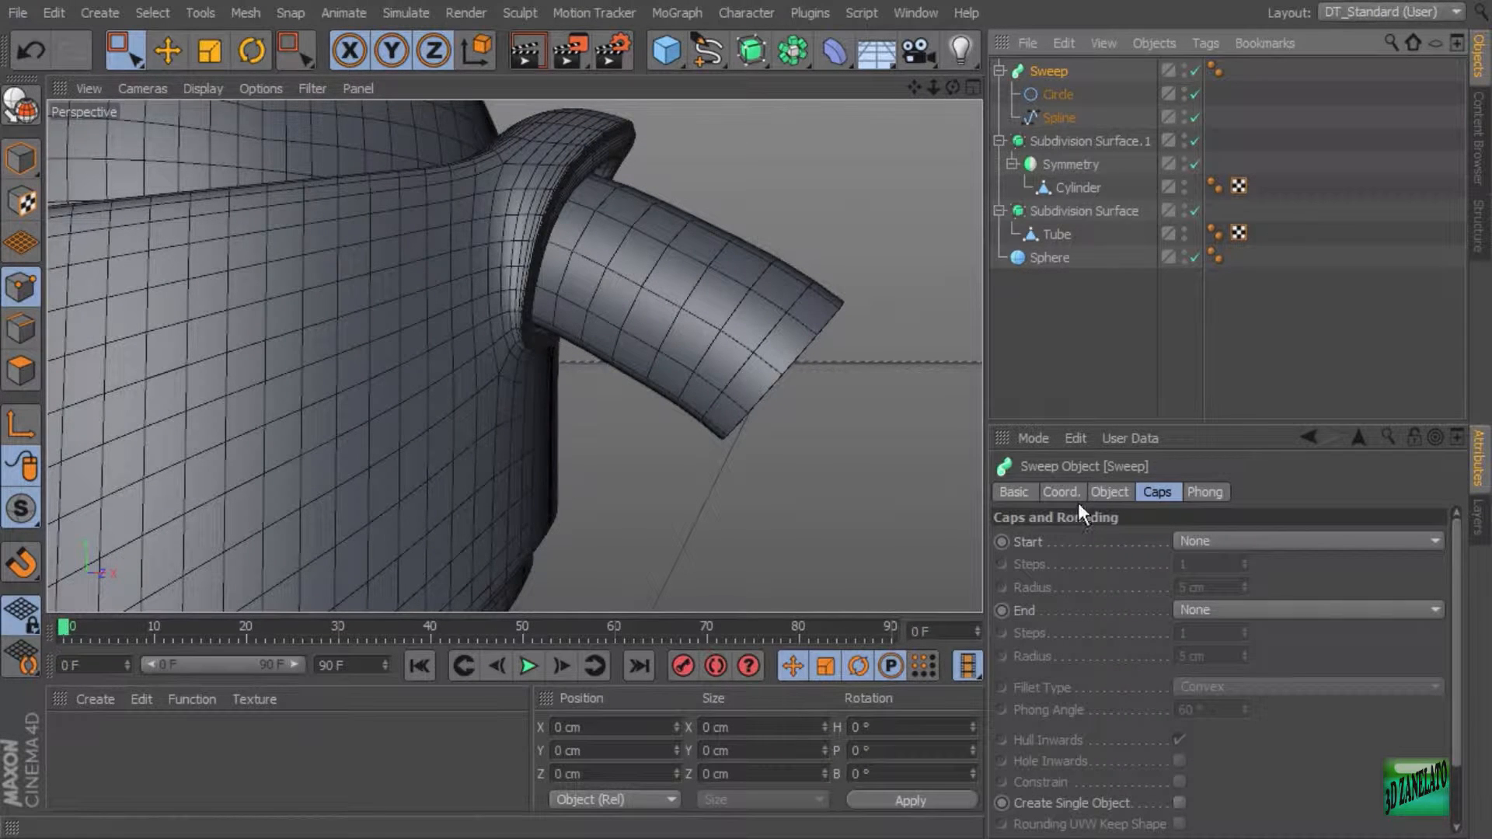
left_click(1107, 491)
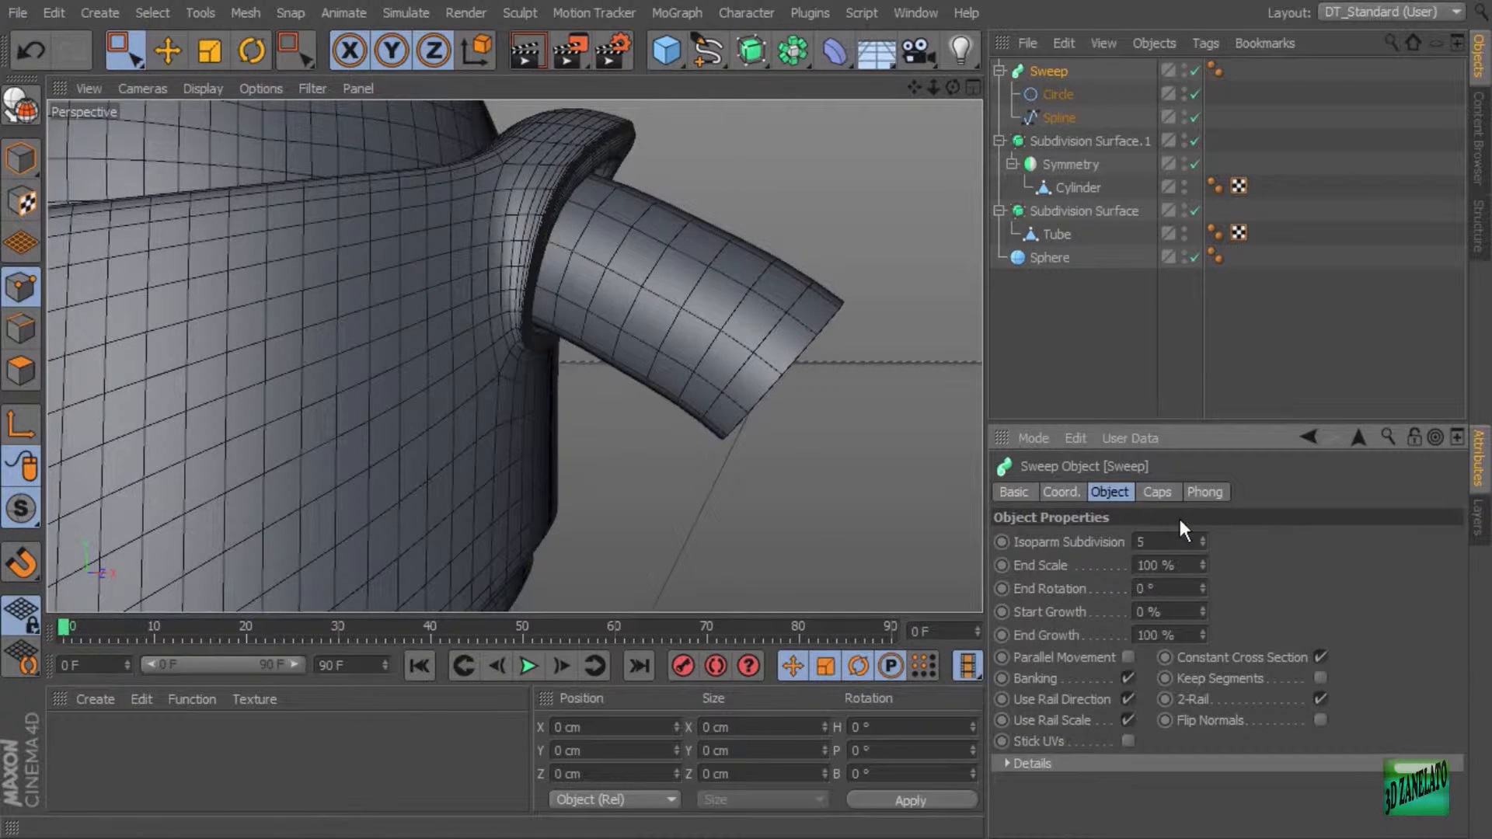
left_click_drag(826, 444, 854, 451, "alt")
left_click_drag(1204, 564, 1204, 593)
middle_click(796, 441)
middle_click(842, 473)
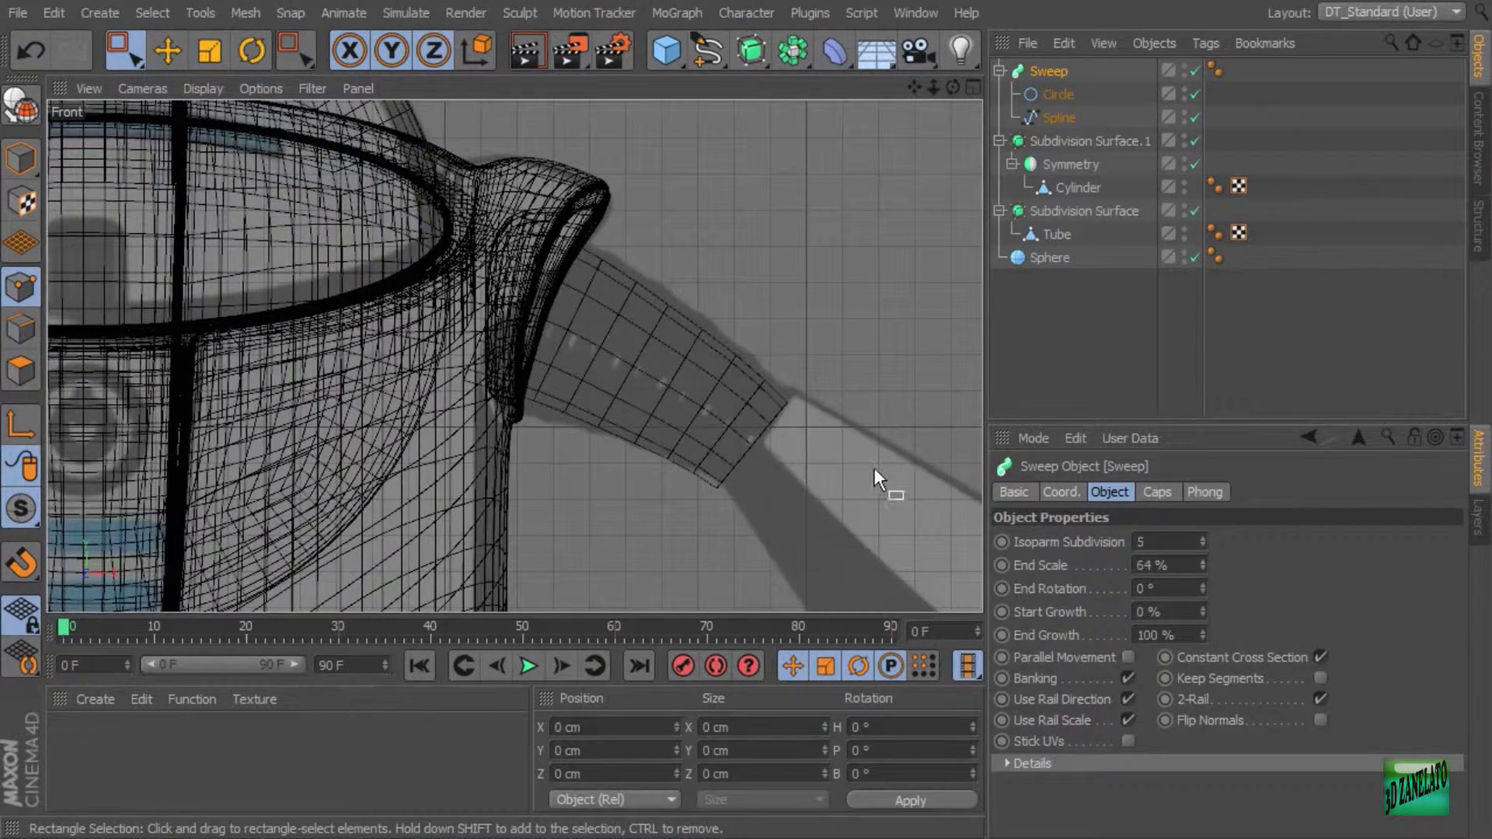
scroll(873, 468, "up", 5)
scroll(825, 354, "up", 1)
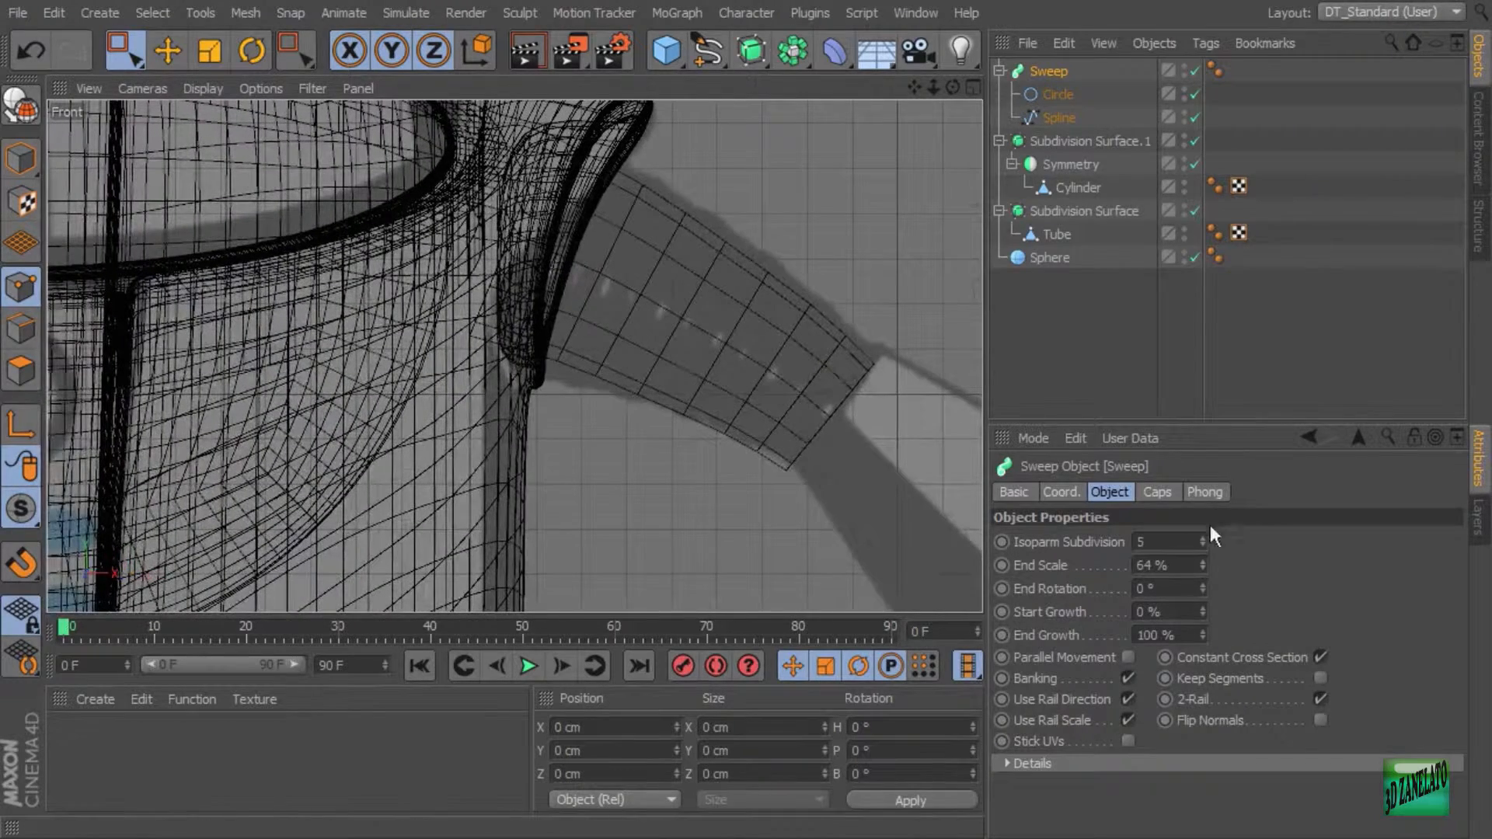
left_click_drag(1202, 565, 1202, 564)
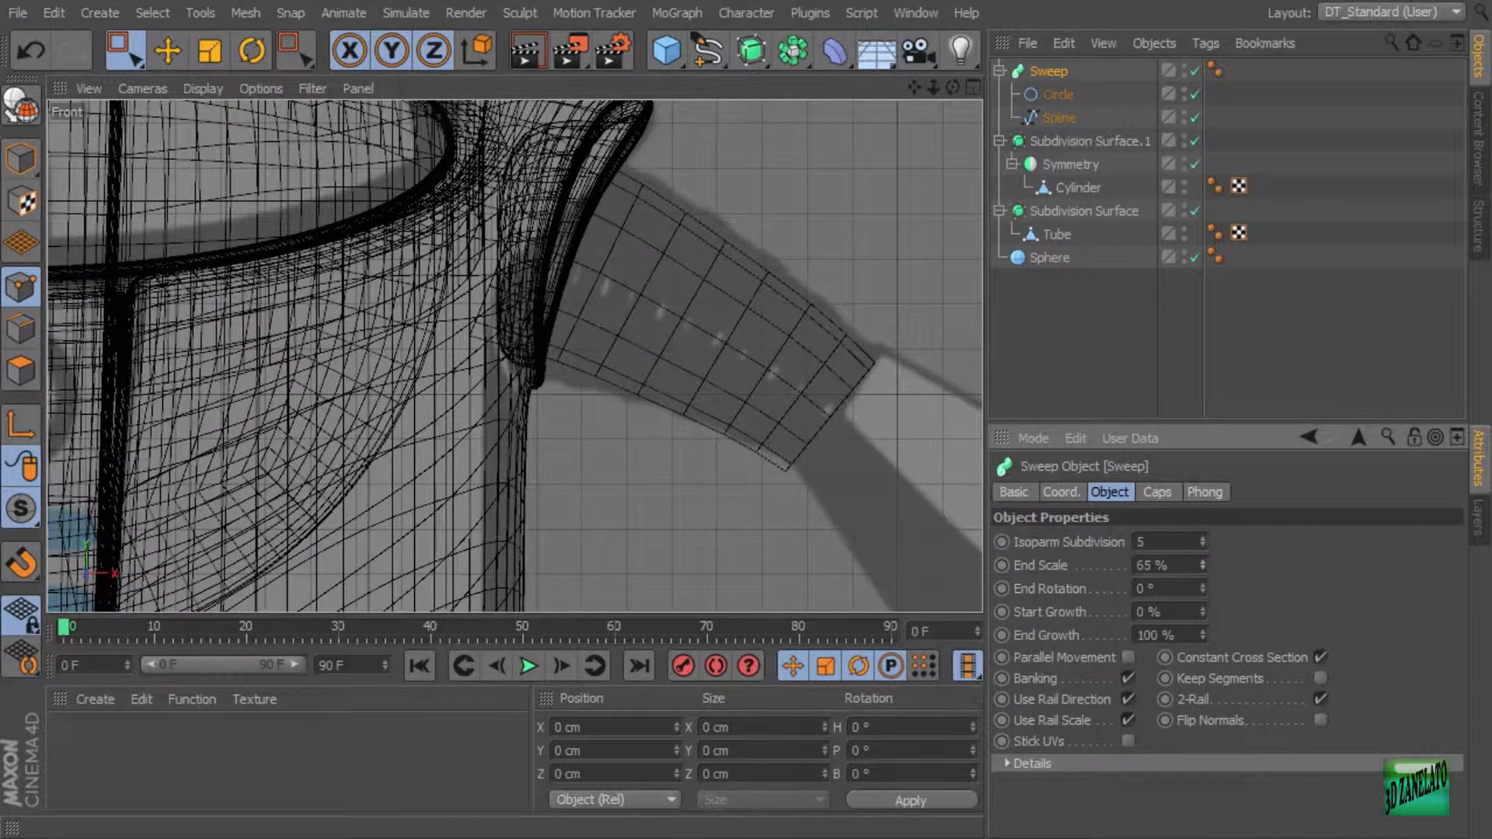
Increase the Circle's radius to 25 cm to fit the arm's outline in the reference.
middle_click_drag(745, 330, 772, 331, "alt")
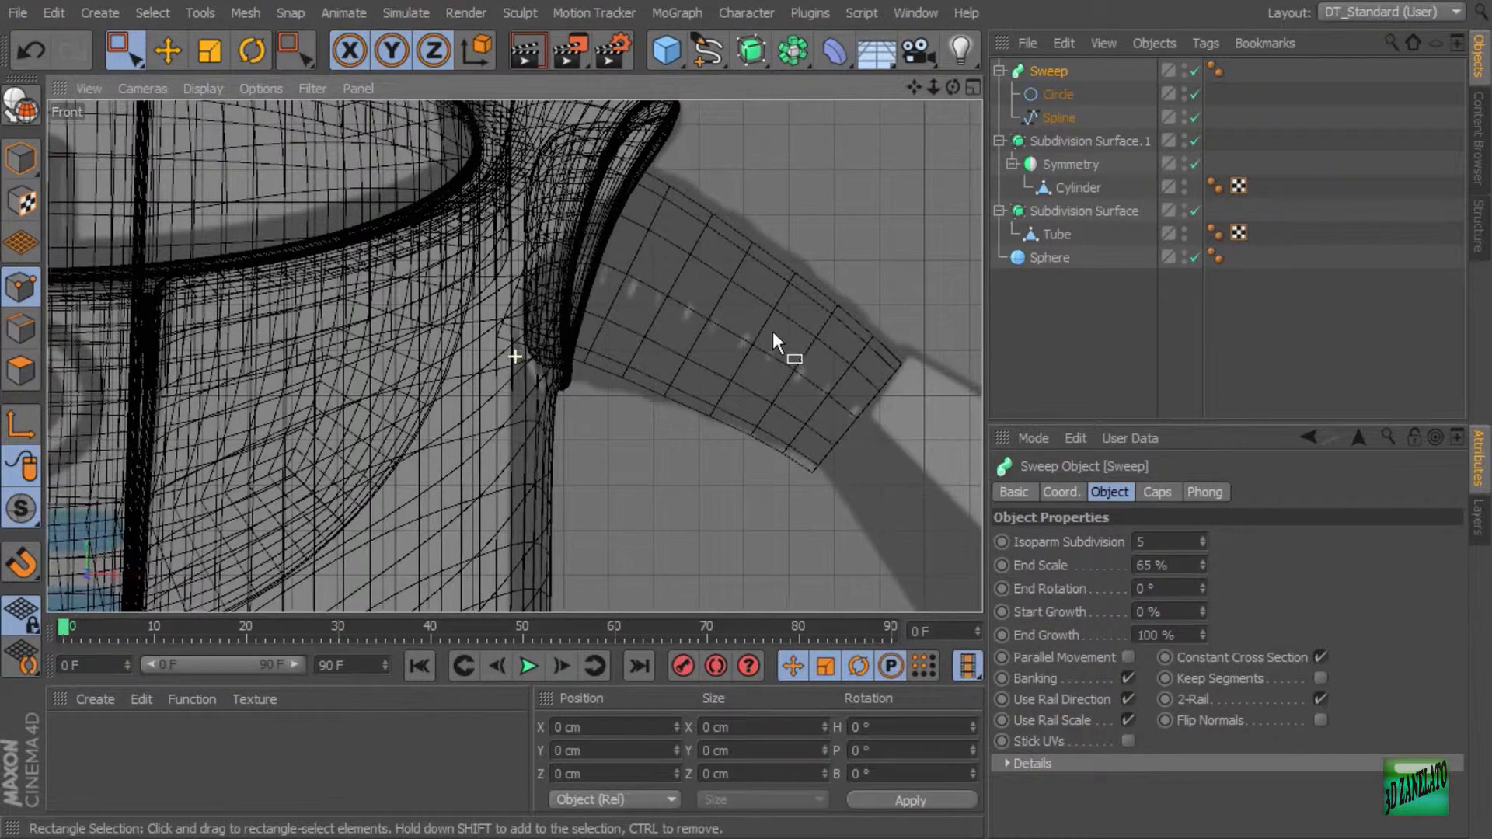
left_click(1057, 94)
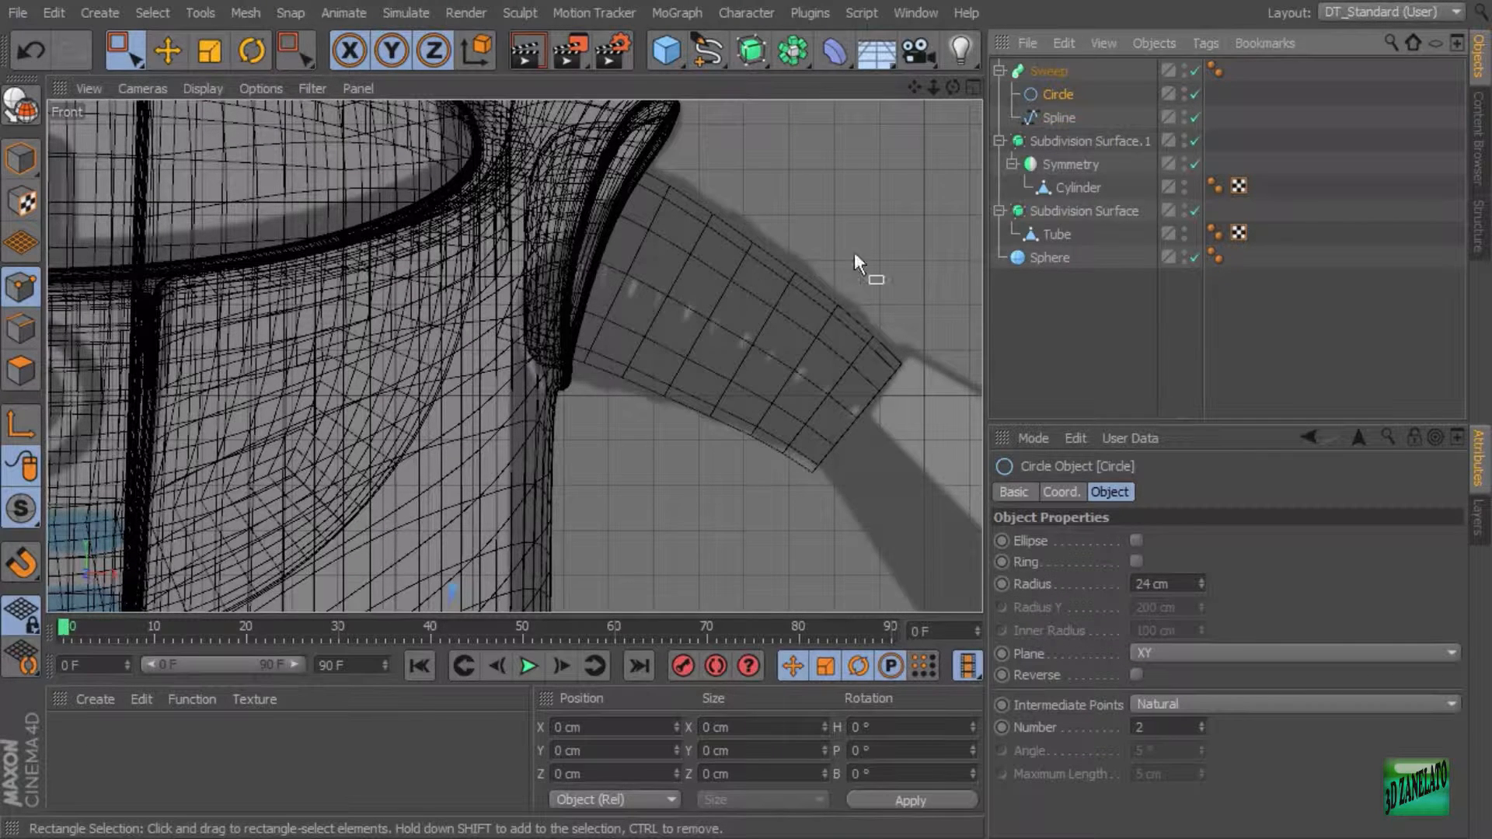
left_click(1200, 580)
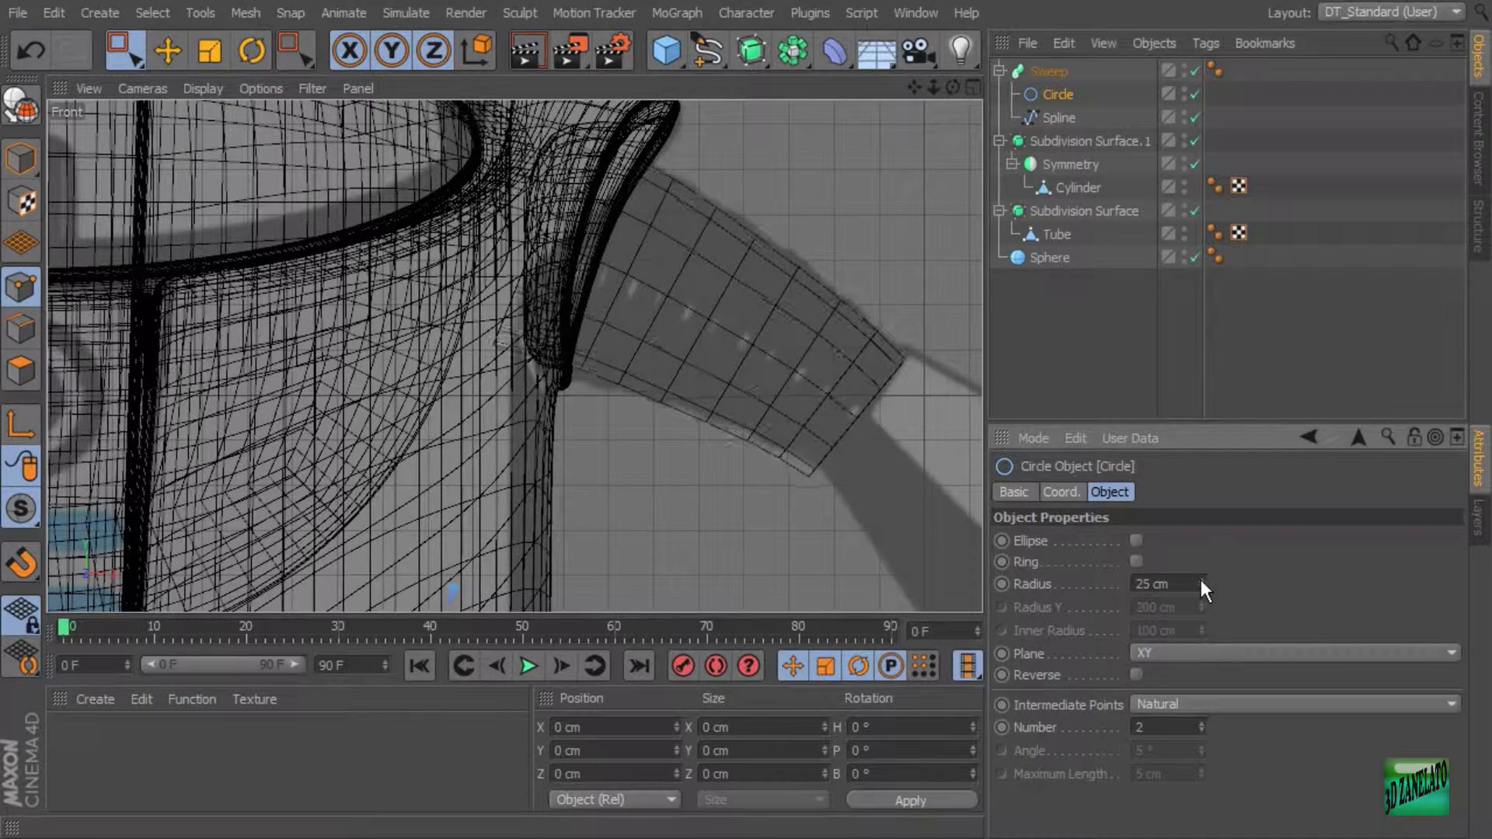
Increase the Circle's radius to 27 cm and set the Sweep's End Scale to 56% to fit the arm's reference outline.
left_click(1200, 580)
left_click(1201, 580)
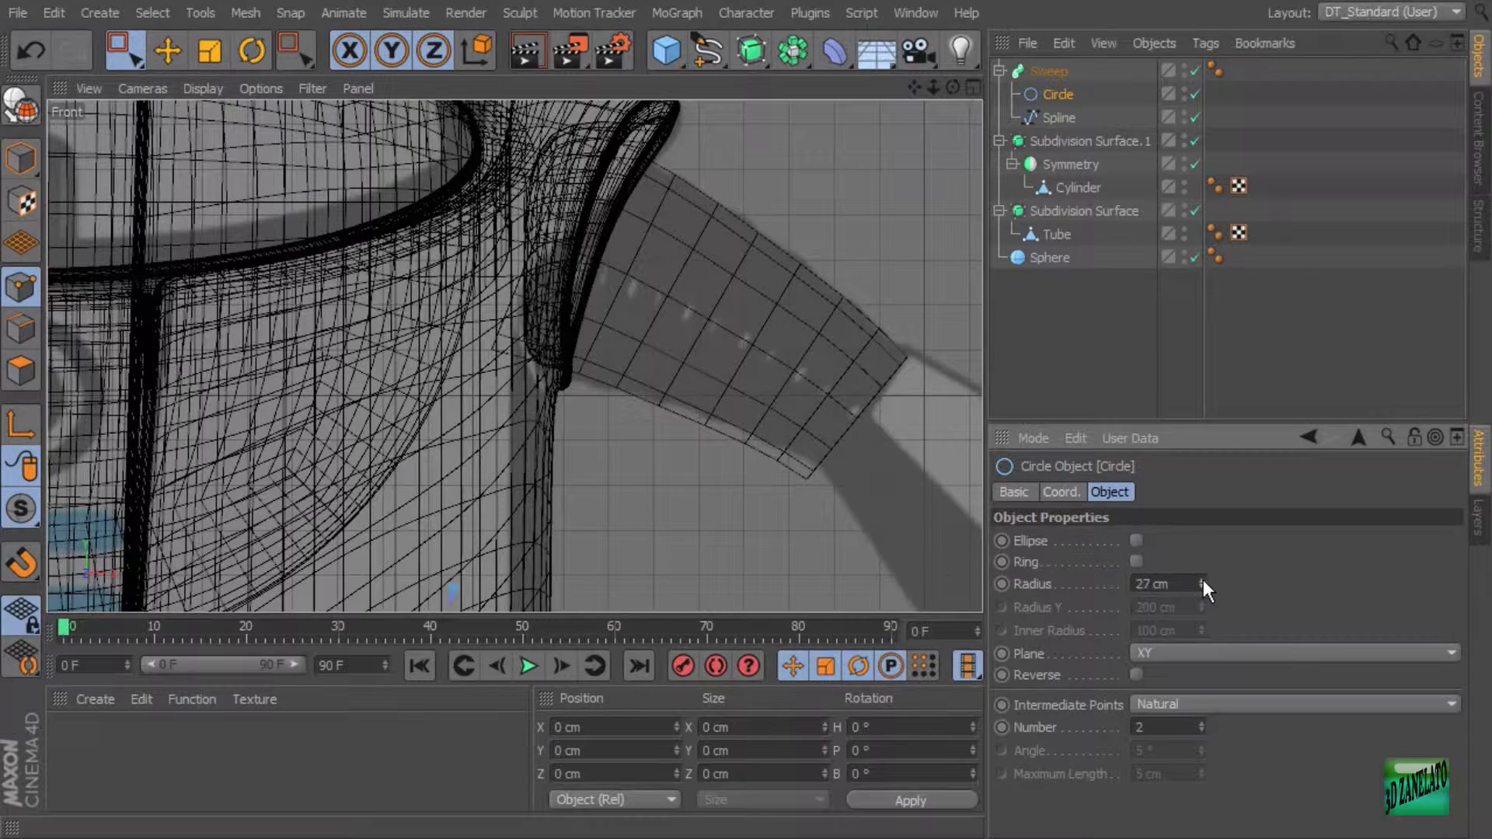
left_click(1032, 74)
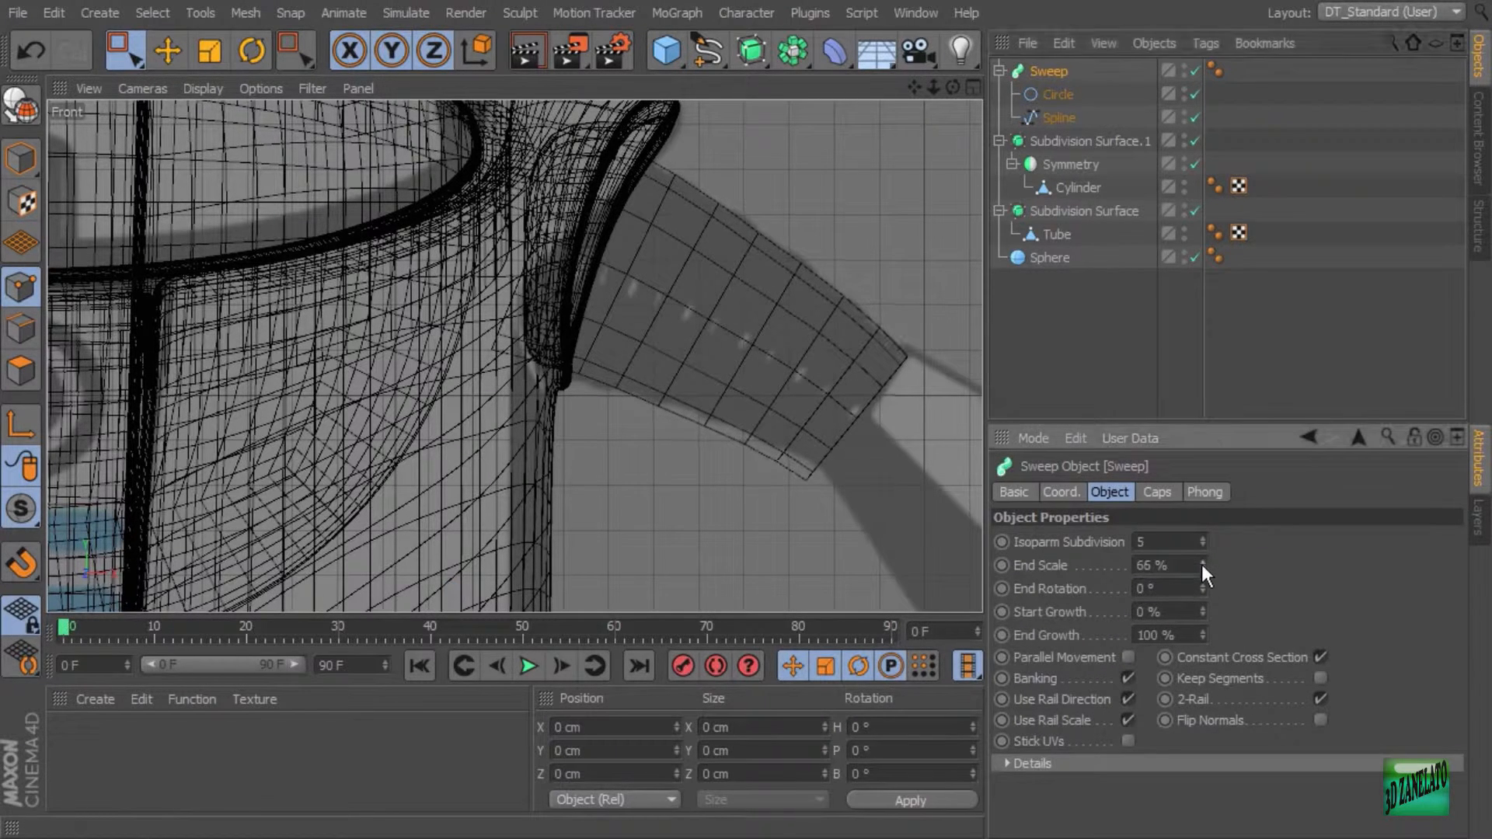
left_click_drag(1201, 565, 1205, 588)
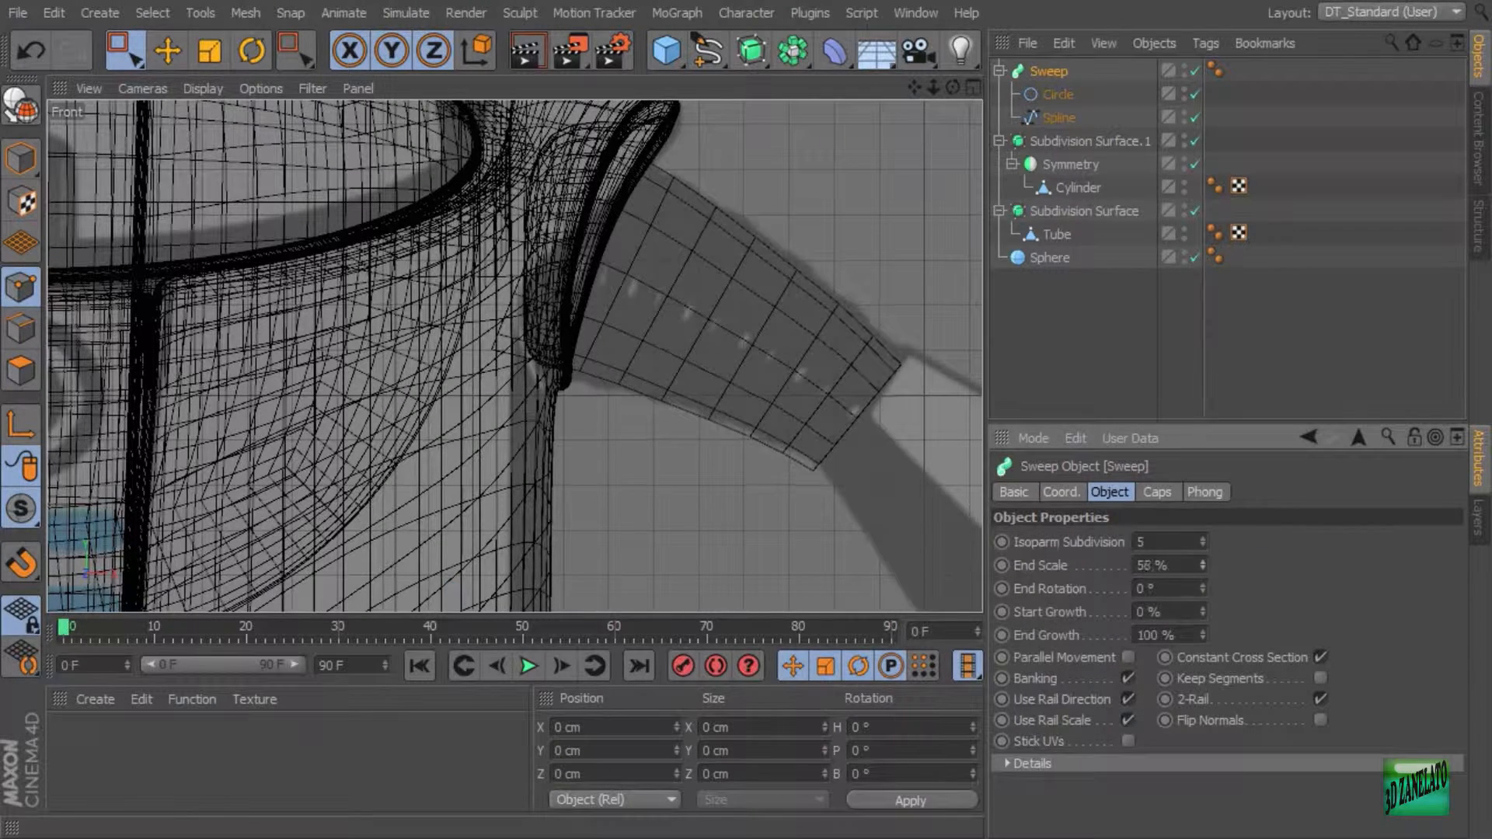
Shift the Spline's lower end point up and outward, and raise its inner point to Y about 417.6 cm in the front view.
left_click(1050, 116)
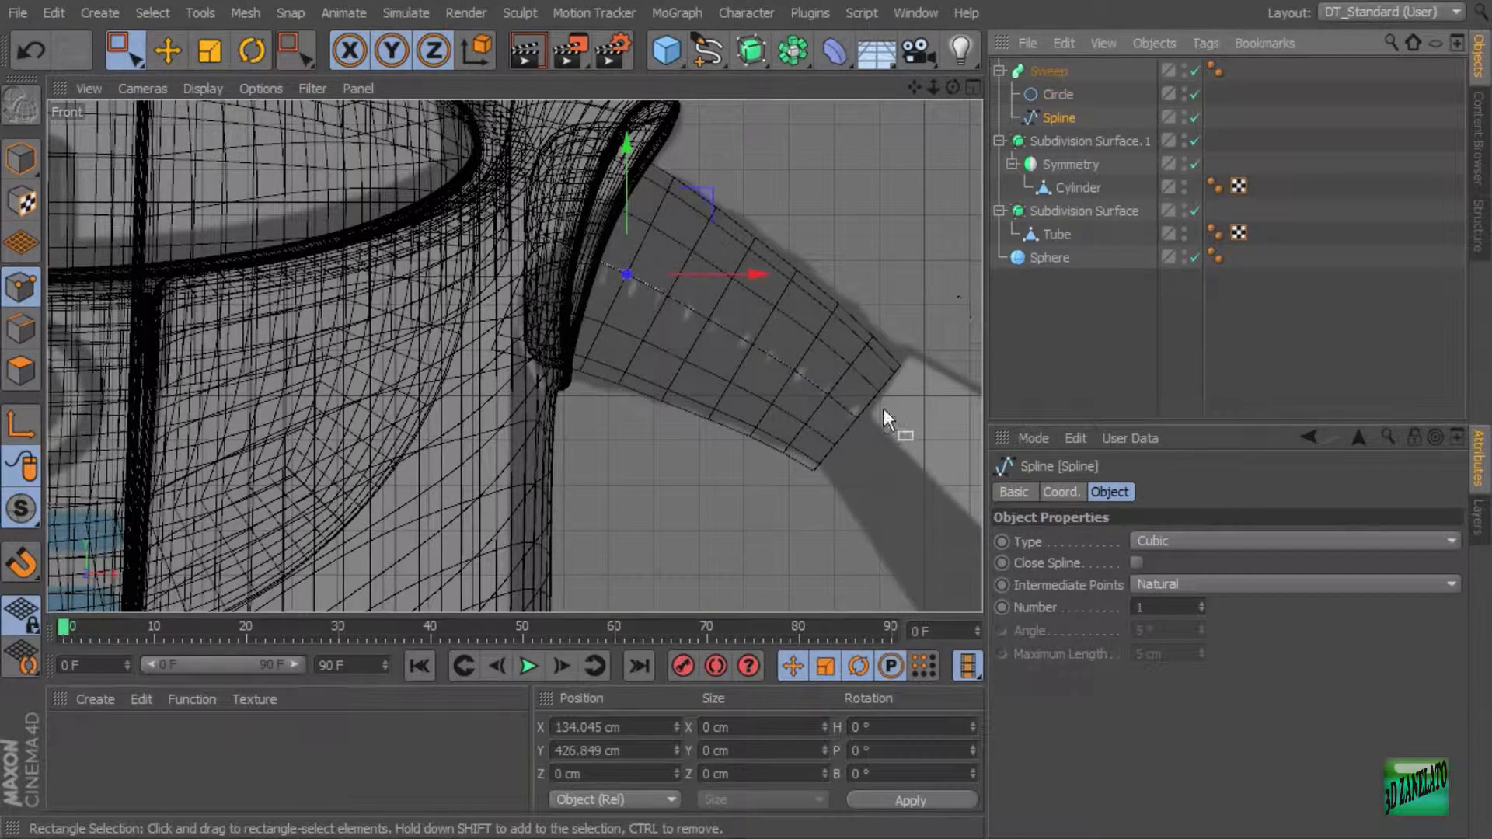
left_click_drag(892, 394, 818, 470)
left_click_drag(860, 343, 861, 338)
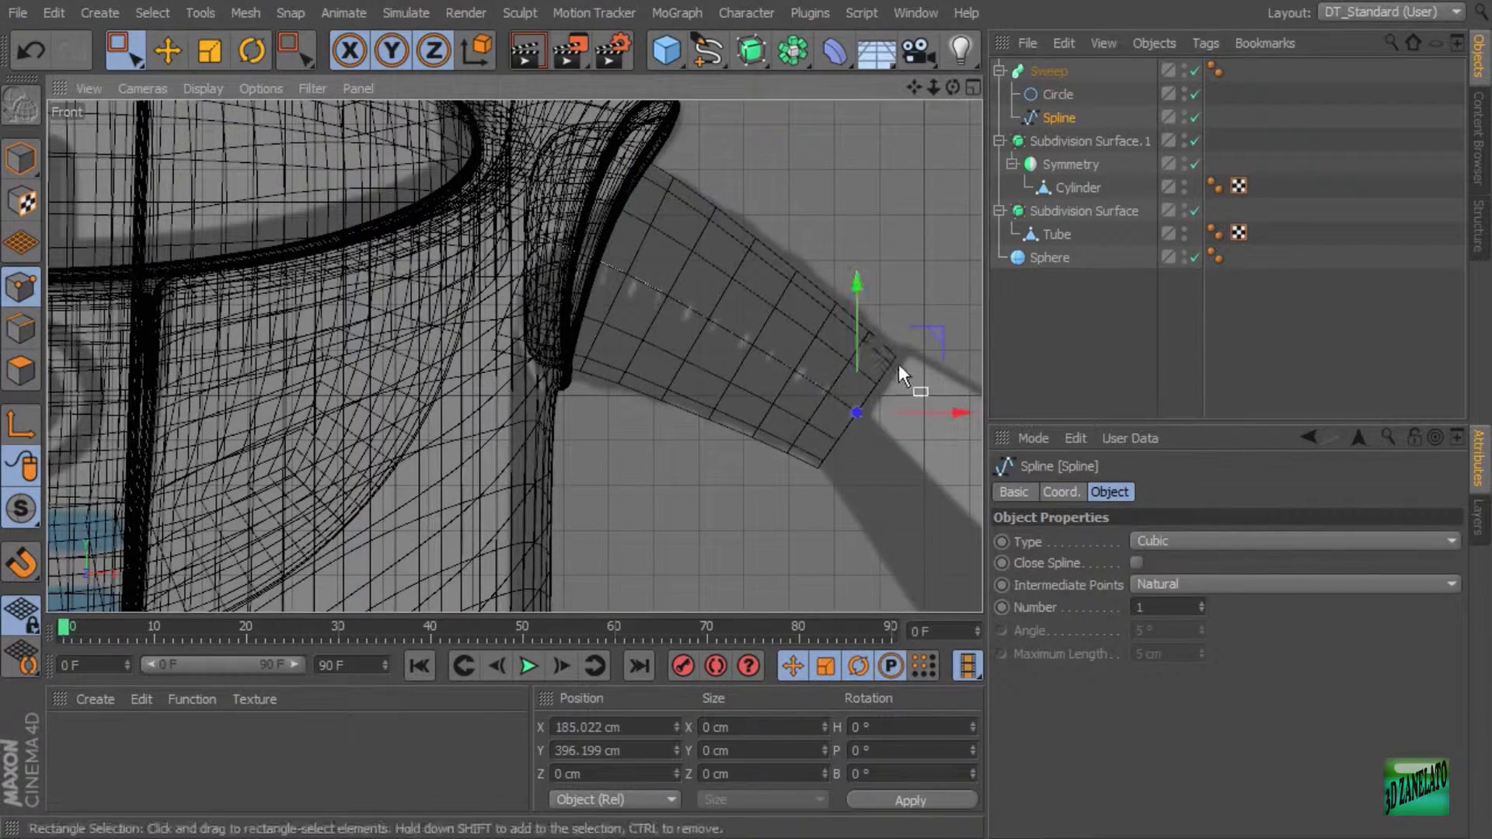
left_click_drag(949, 409, 957, 408)
left_click_drag(822, 330, 673, 372)
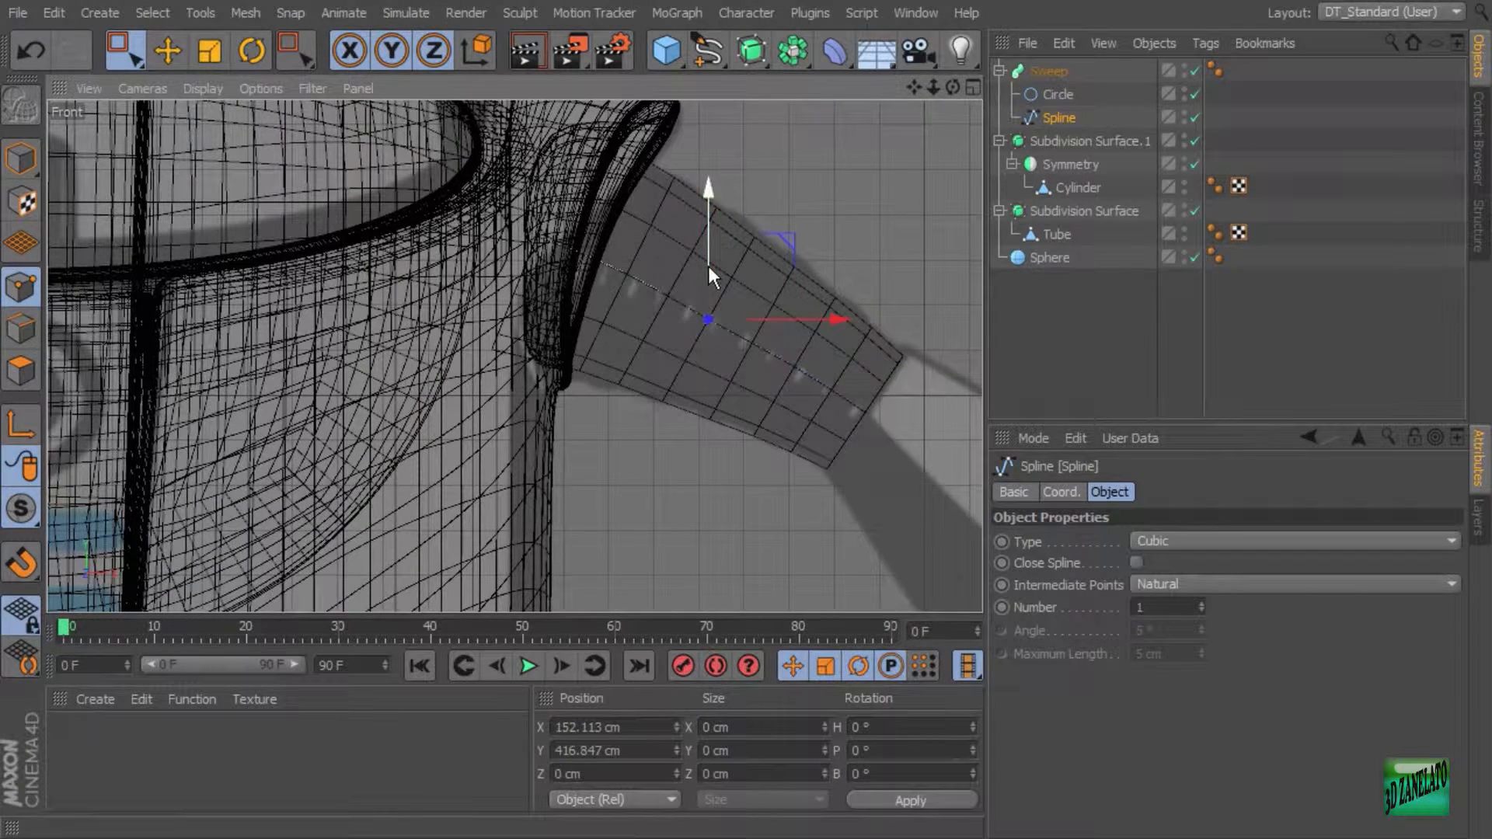
left_click_drag(707, 266, 707, 262)
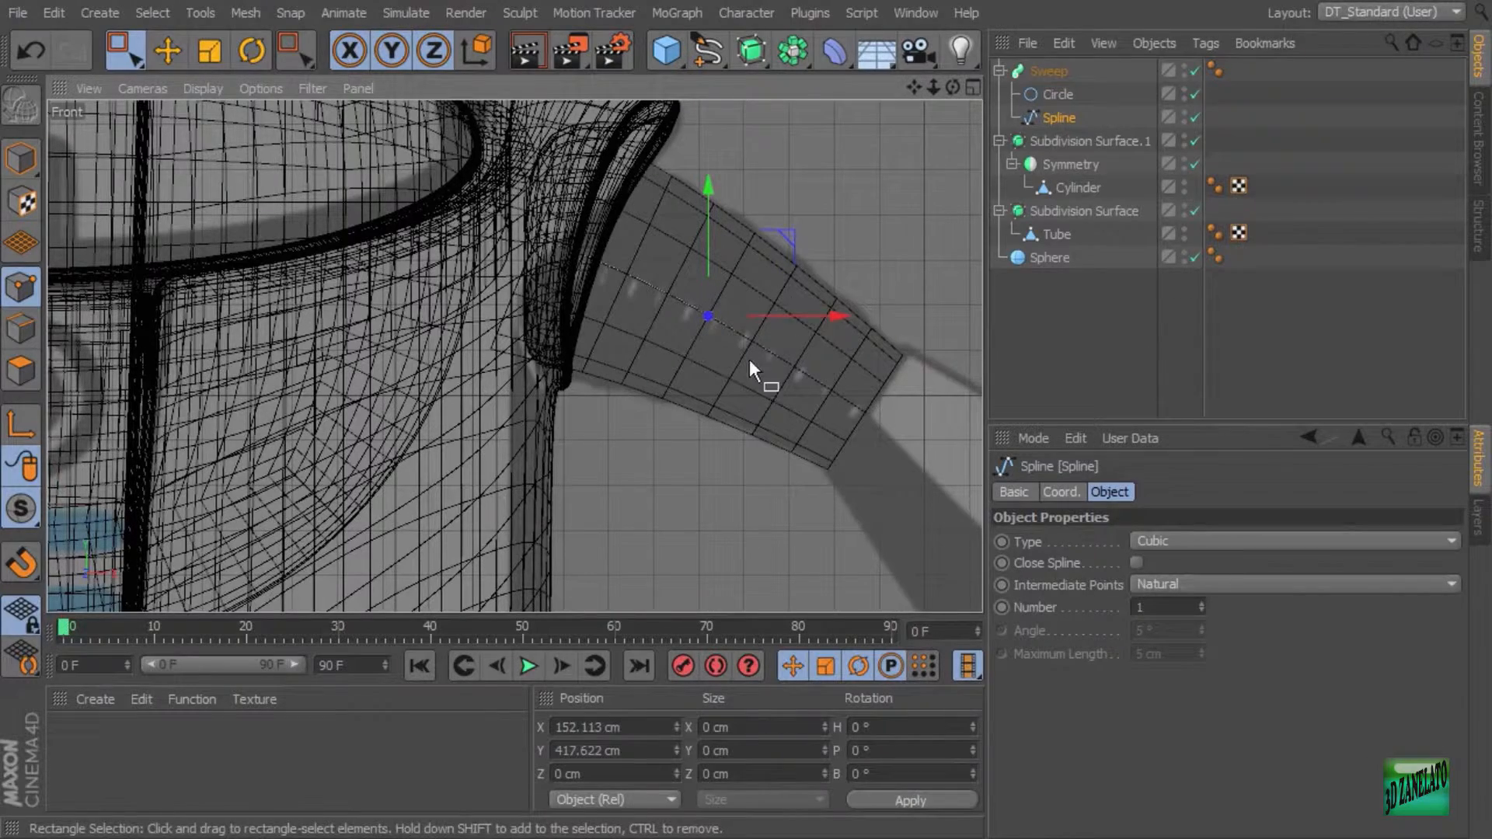
Check the arm in the perspective and front views, and set the Spline's intermediate points number to 2.
middle_click(422, 281)
middle_click(431, 257)
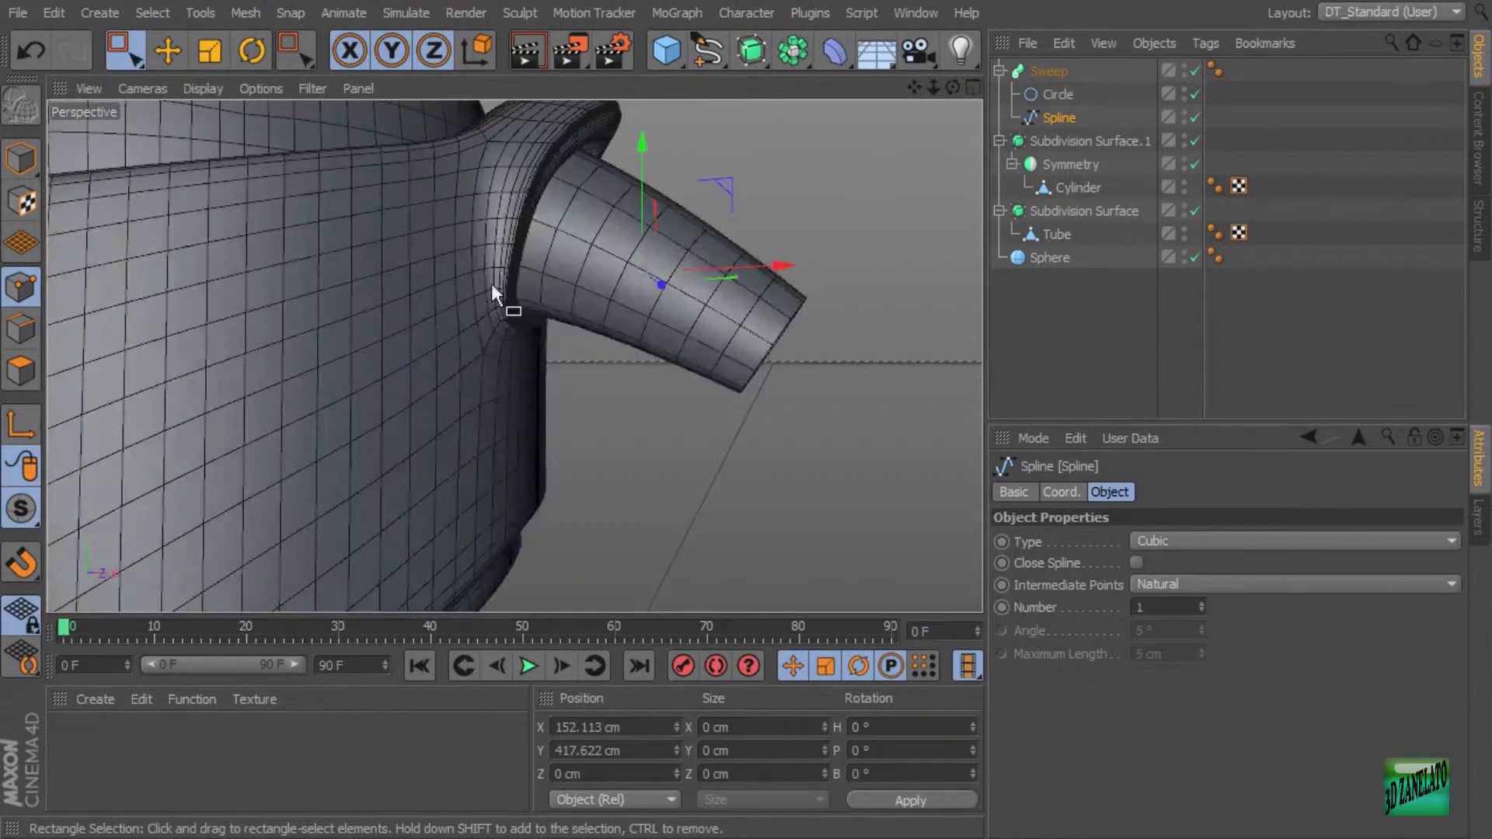
left_click_drag(491, 282, 749, 384, "alt")
middle_click(749, 389)
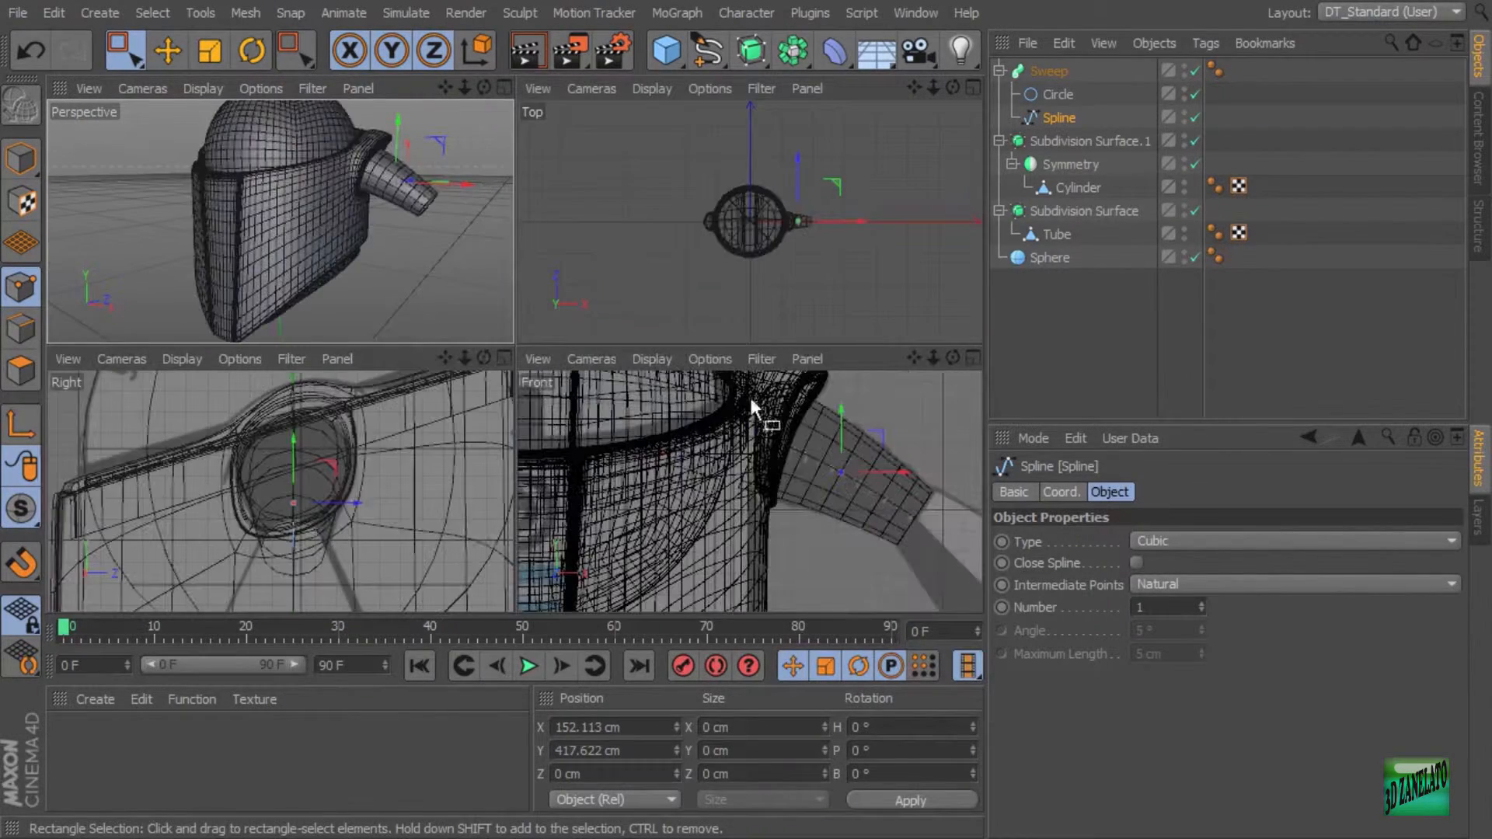
scroll(714, 486, "up", 5)
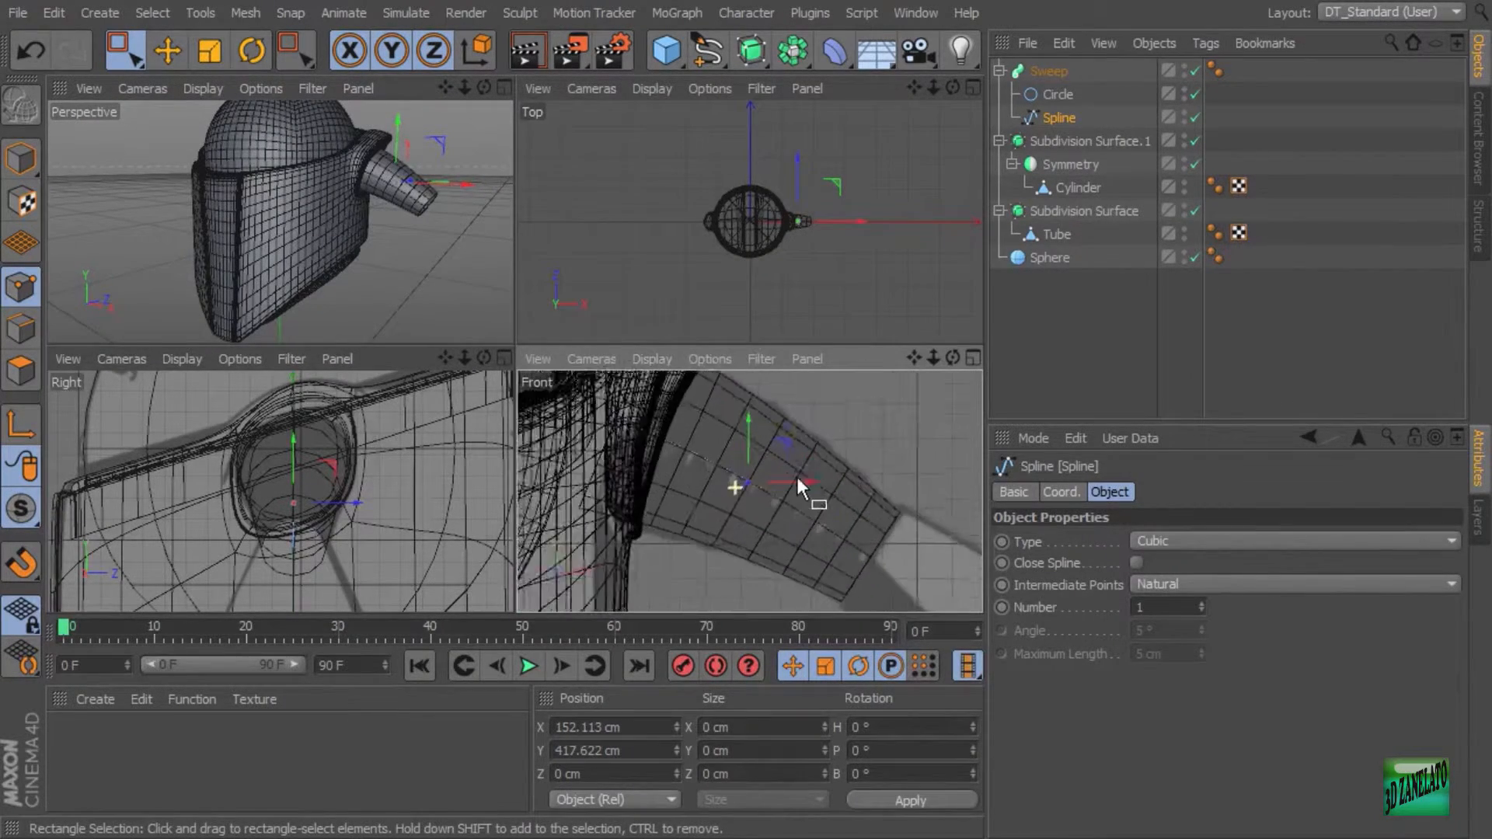
scroll(812, 476, "up", 3)
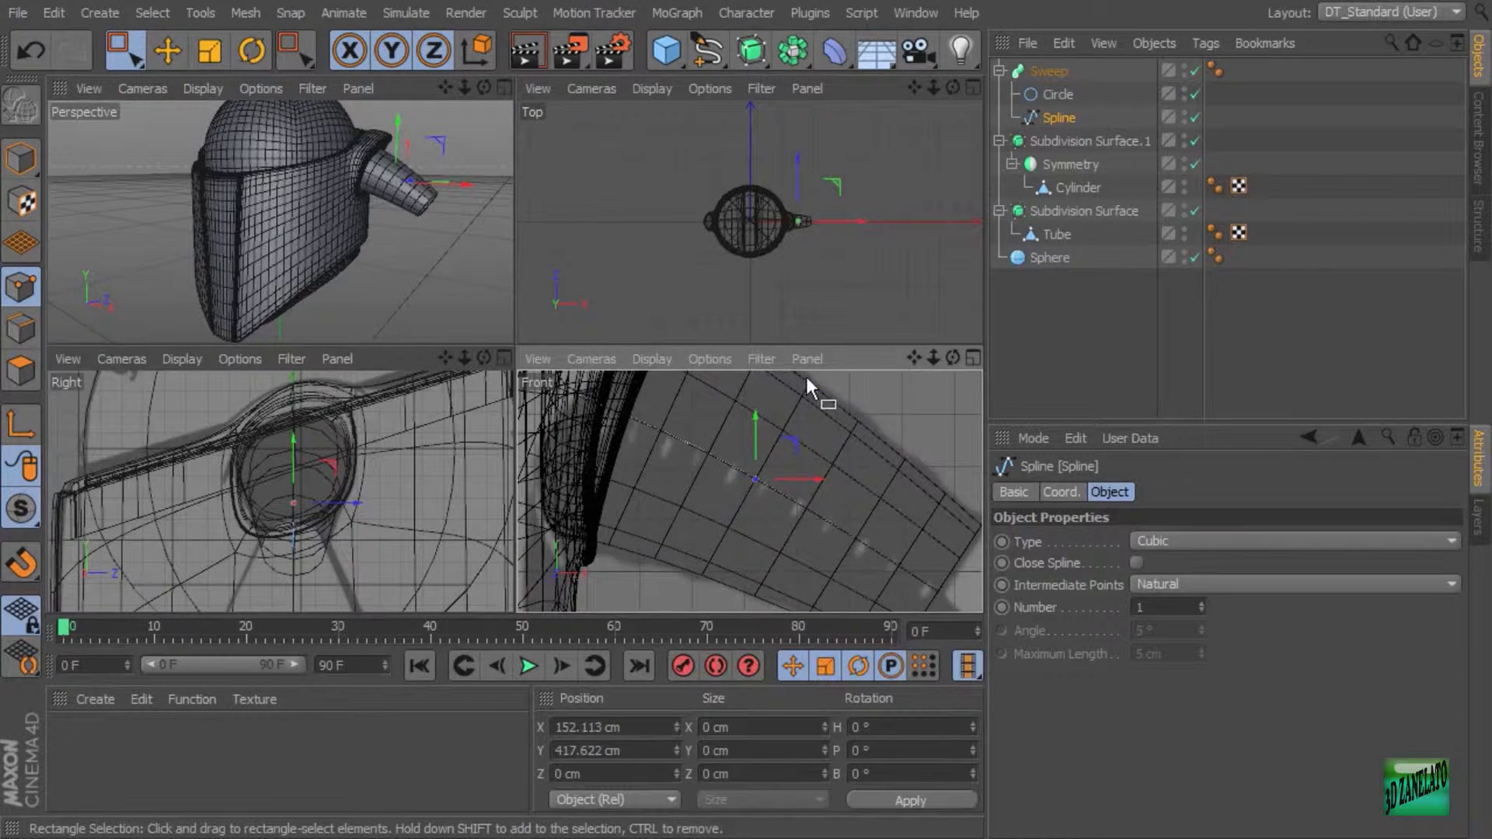
middle_click(396, 190)
scroll(660, 349, "up", 6)
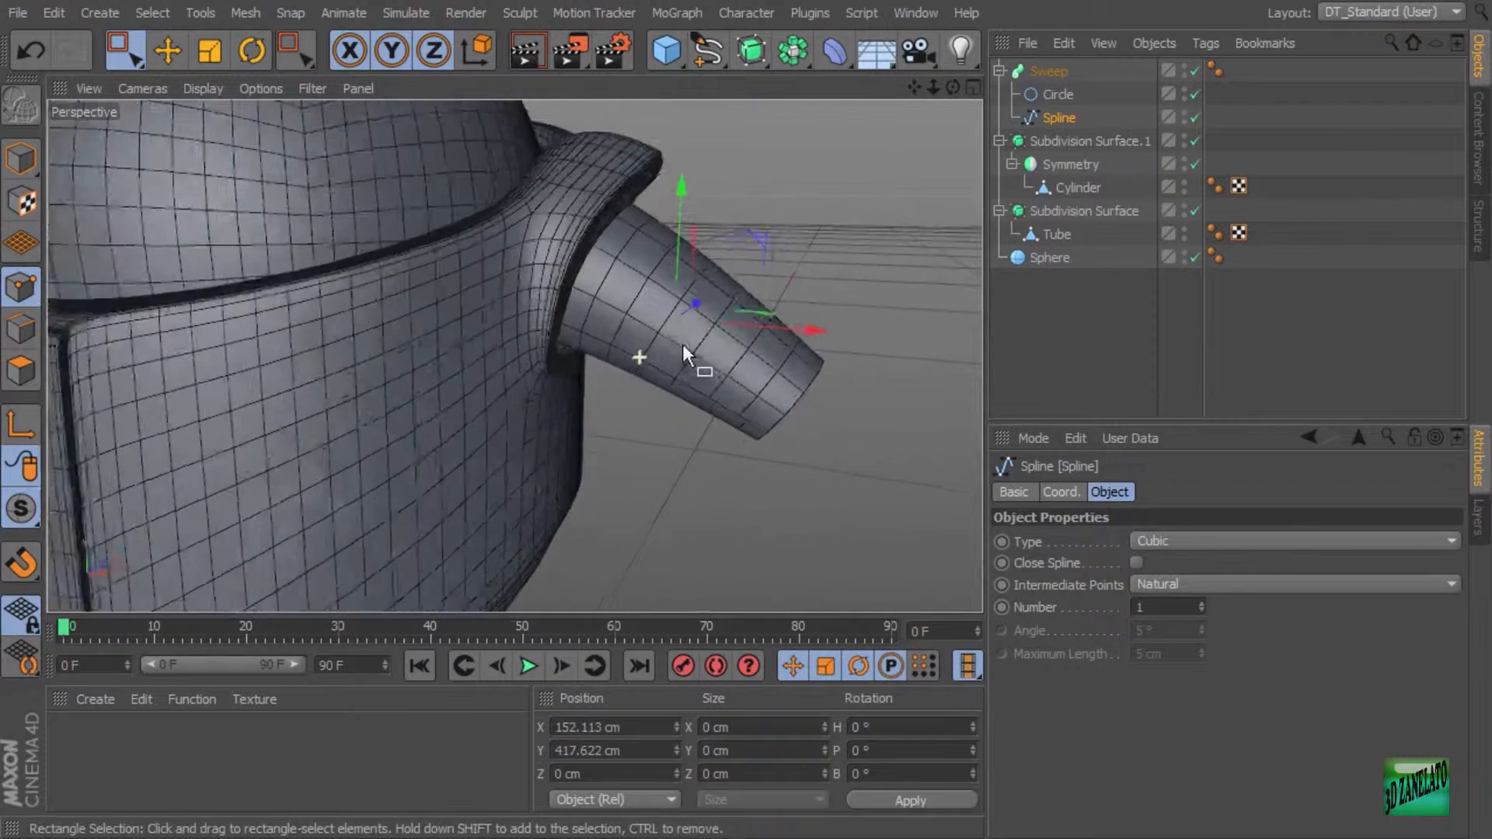
scroll(684, 349, "up", 1)
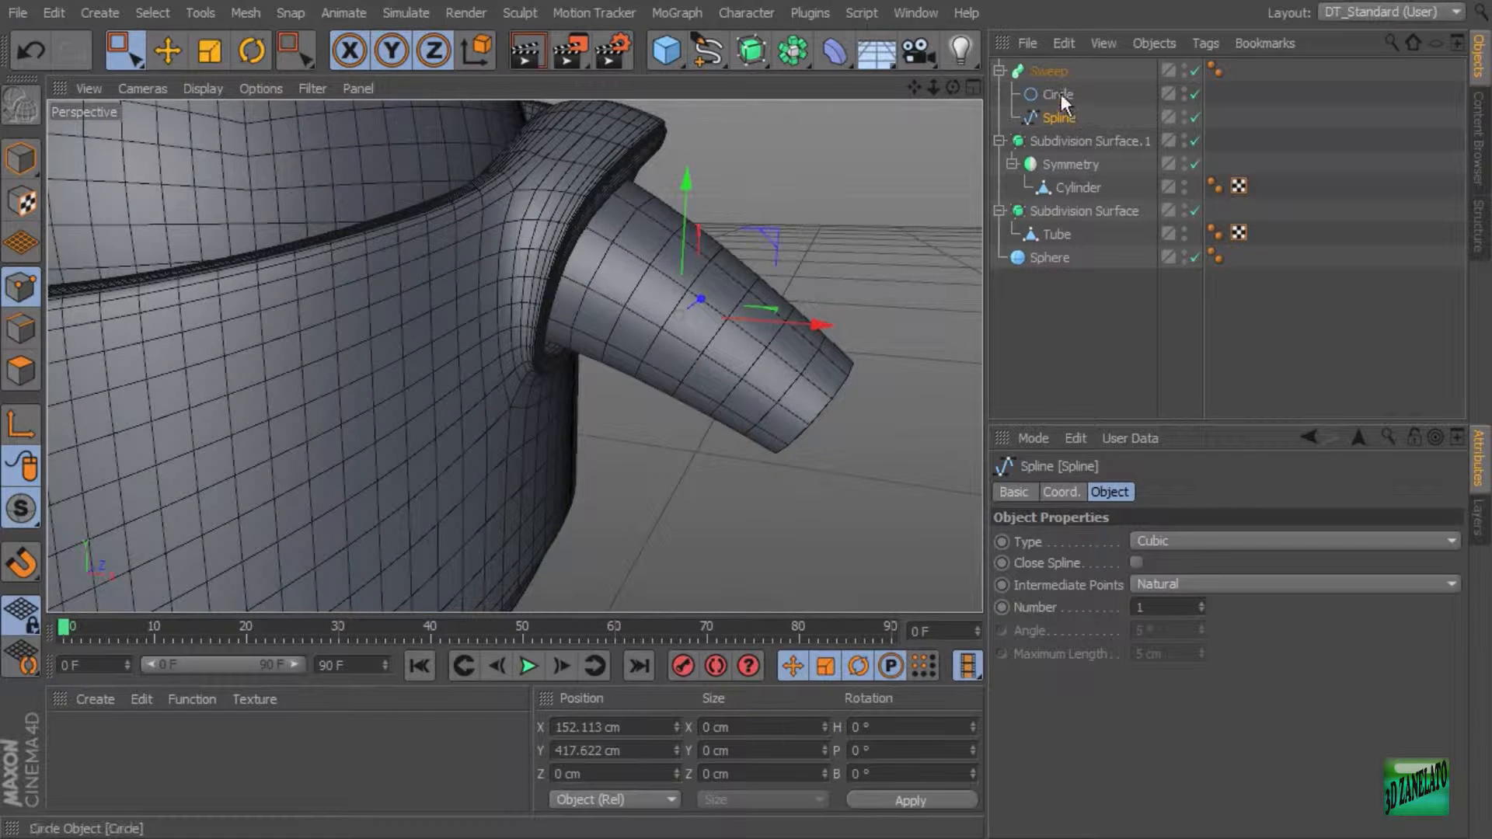
left_click(1201, 603)
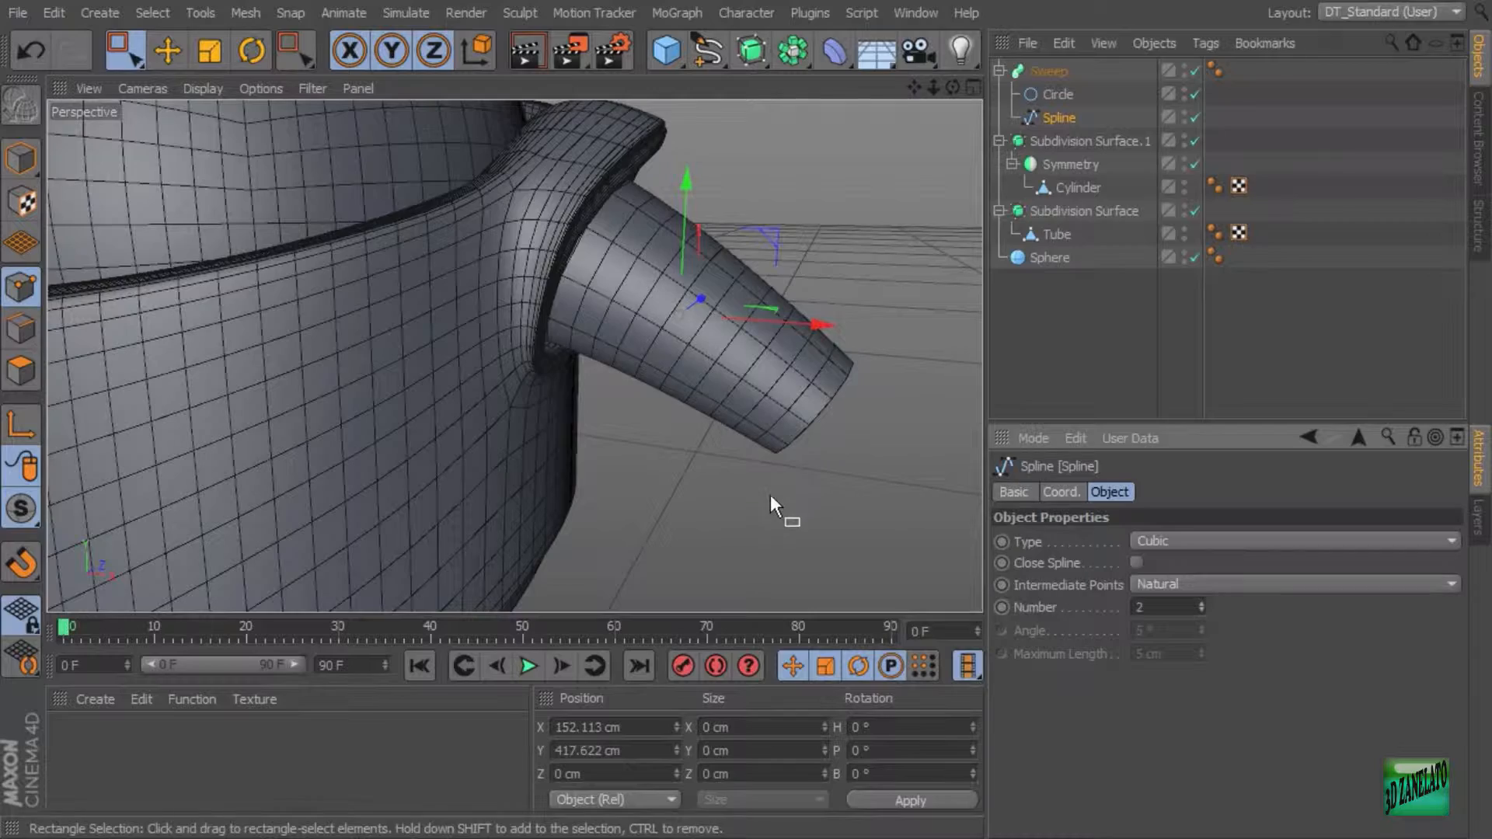
left_click_drag(771, 494, 743, 412, "alt")
left_click_drag(622, 343, 758, 316, "alt")
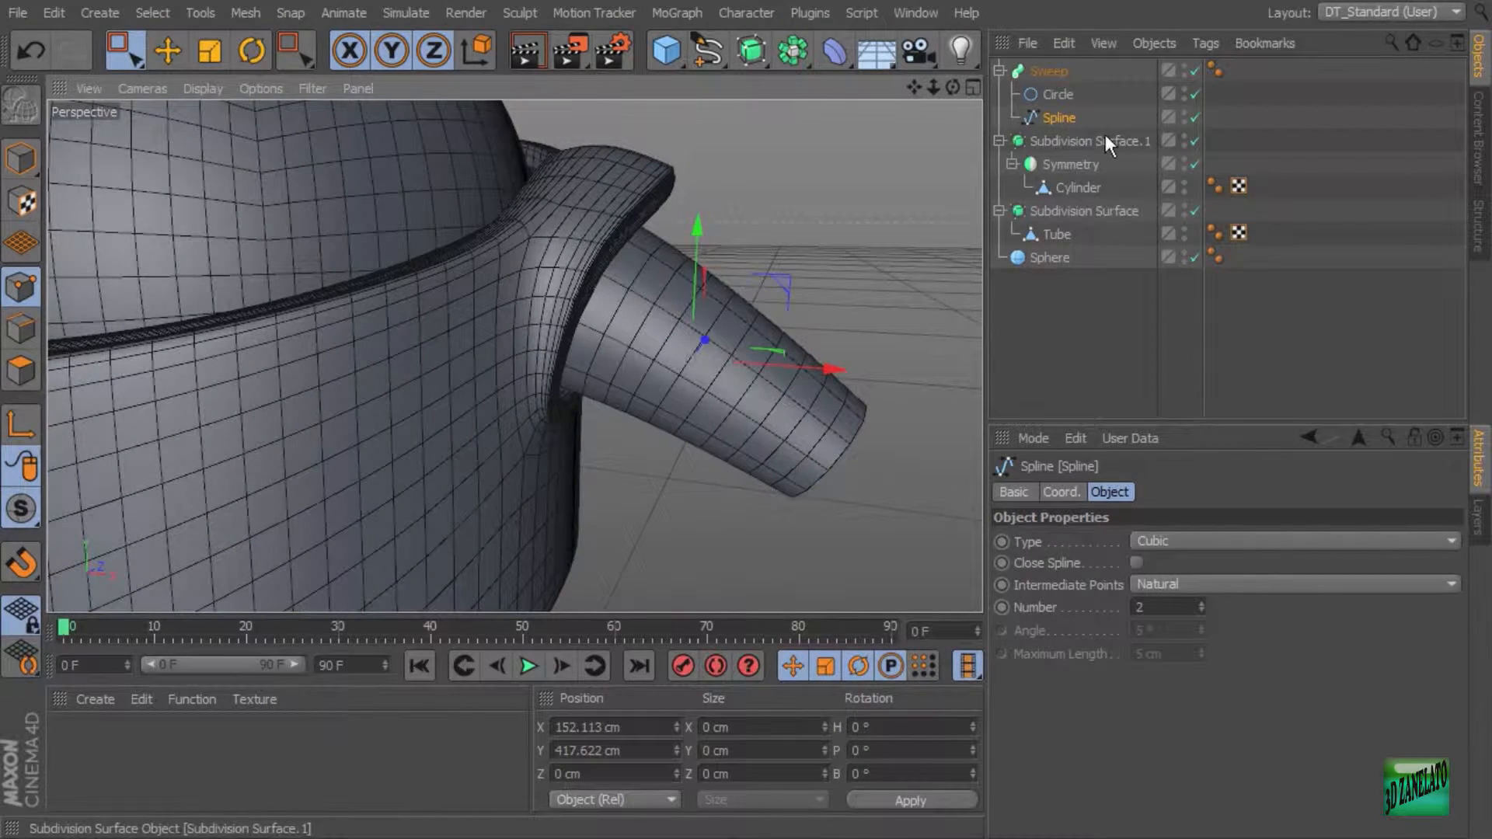
Convert the arm's Sweep into an editable polygon object.
left_click(1000, 71)
left_click(1036, 70)
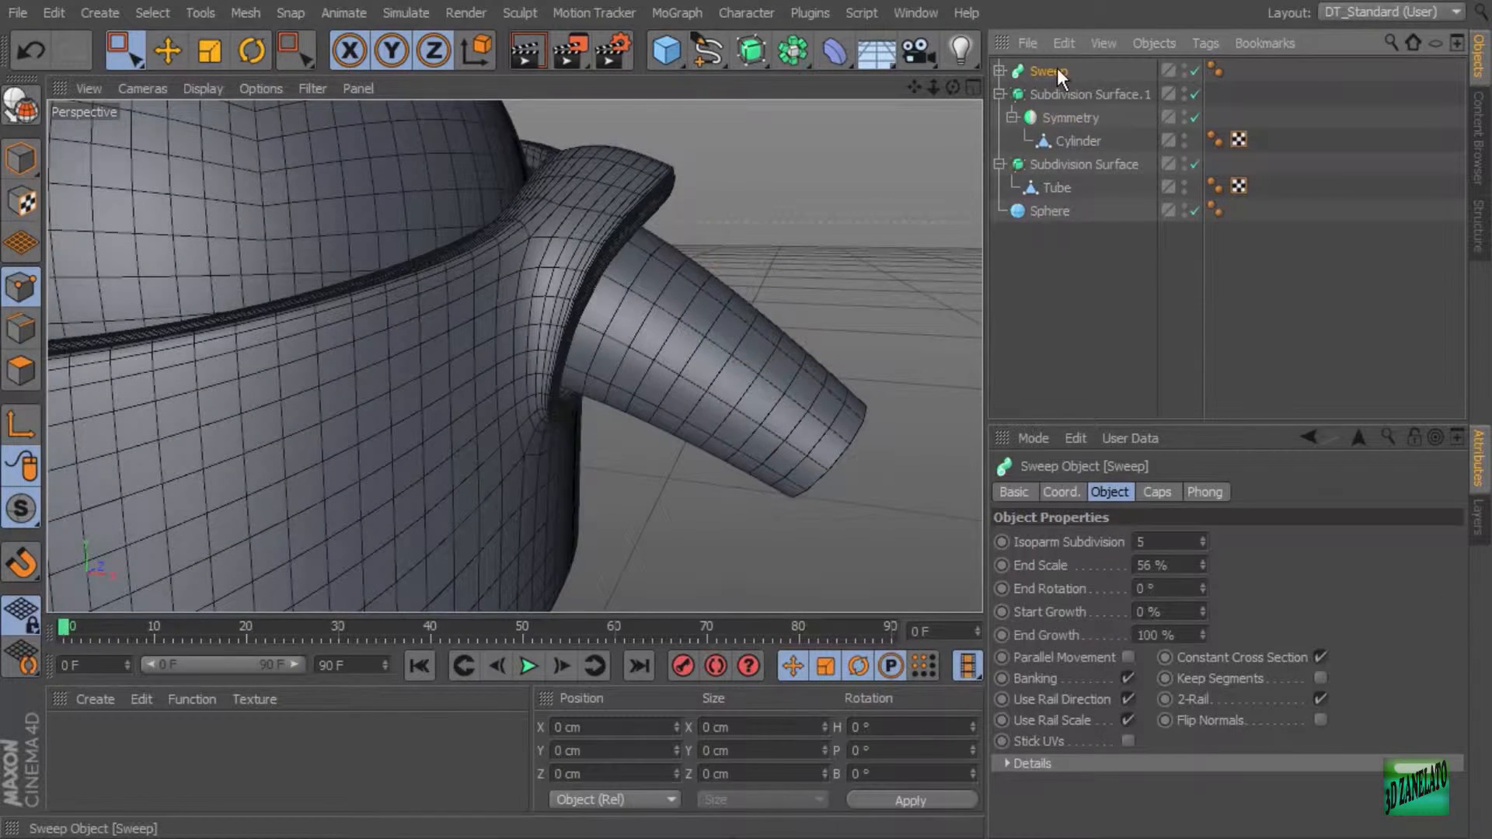
left_click_drag(865, 260, 632, 247, "alt")
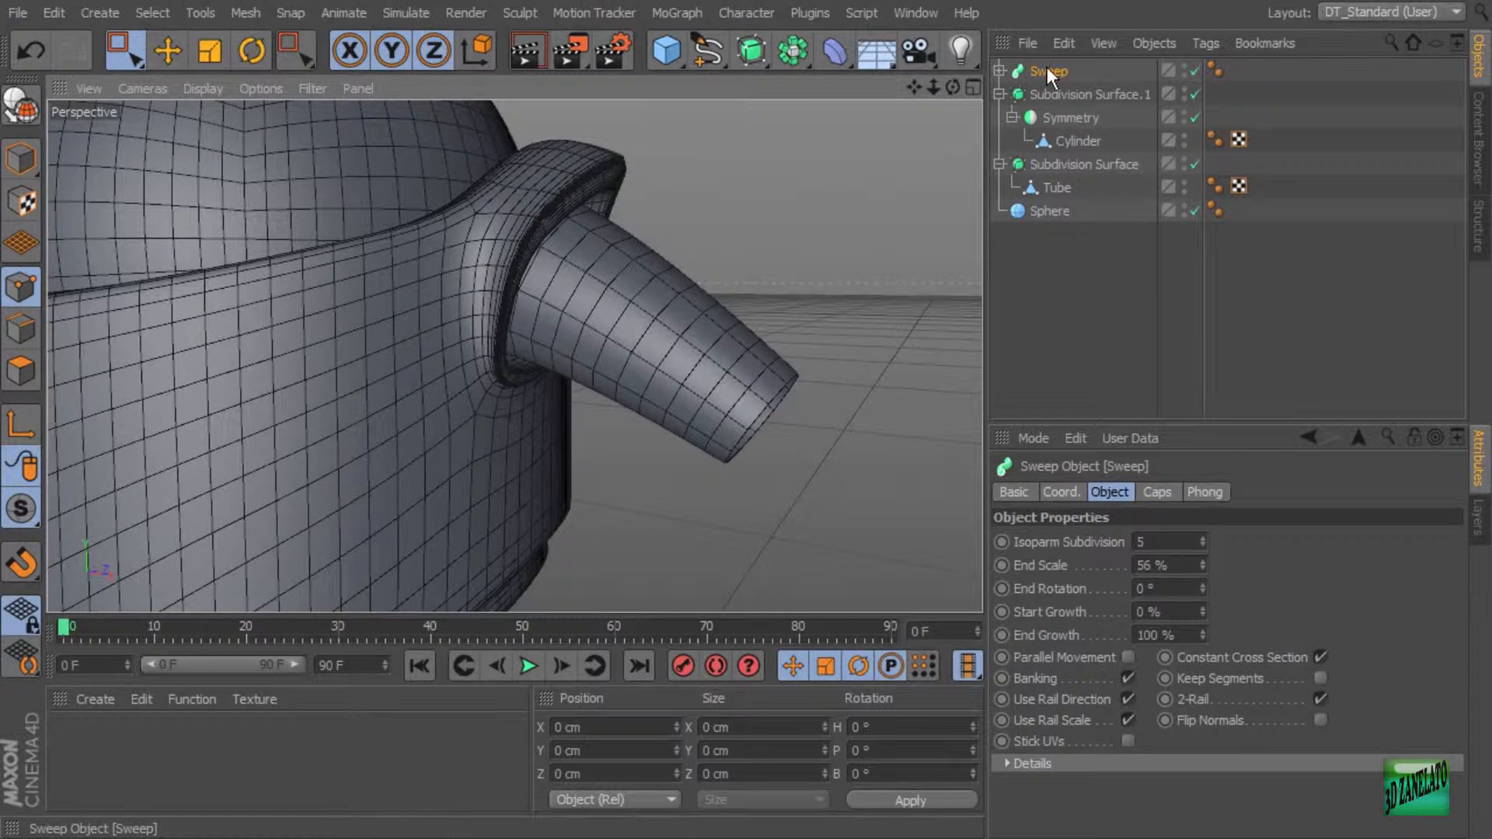
left_click(24, 105)
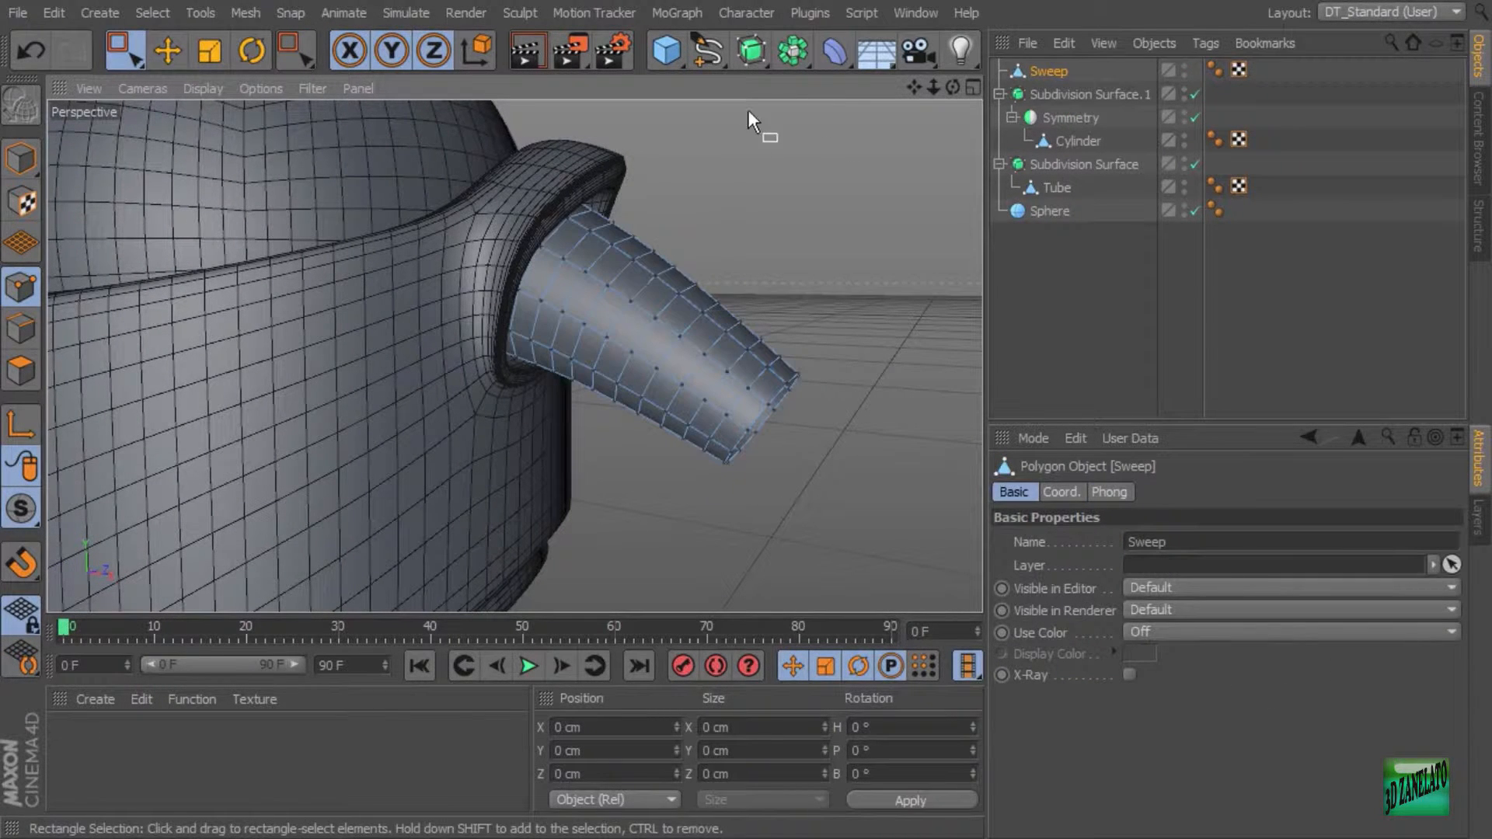
Loop-select five alternating polygon rings along the arm, starting with the ring nearest the shoulder.
left_click_drag(776, 342, 565, 301, "alt")
left_click(20, 371)
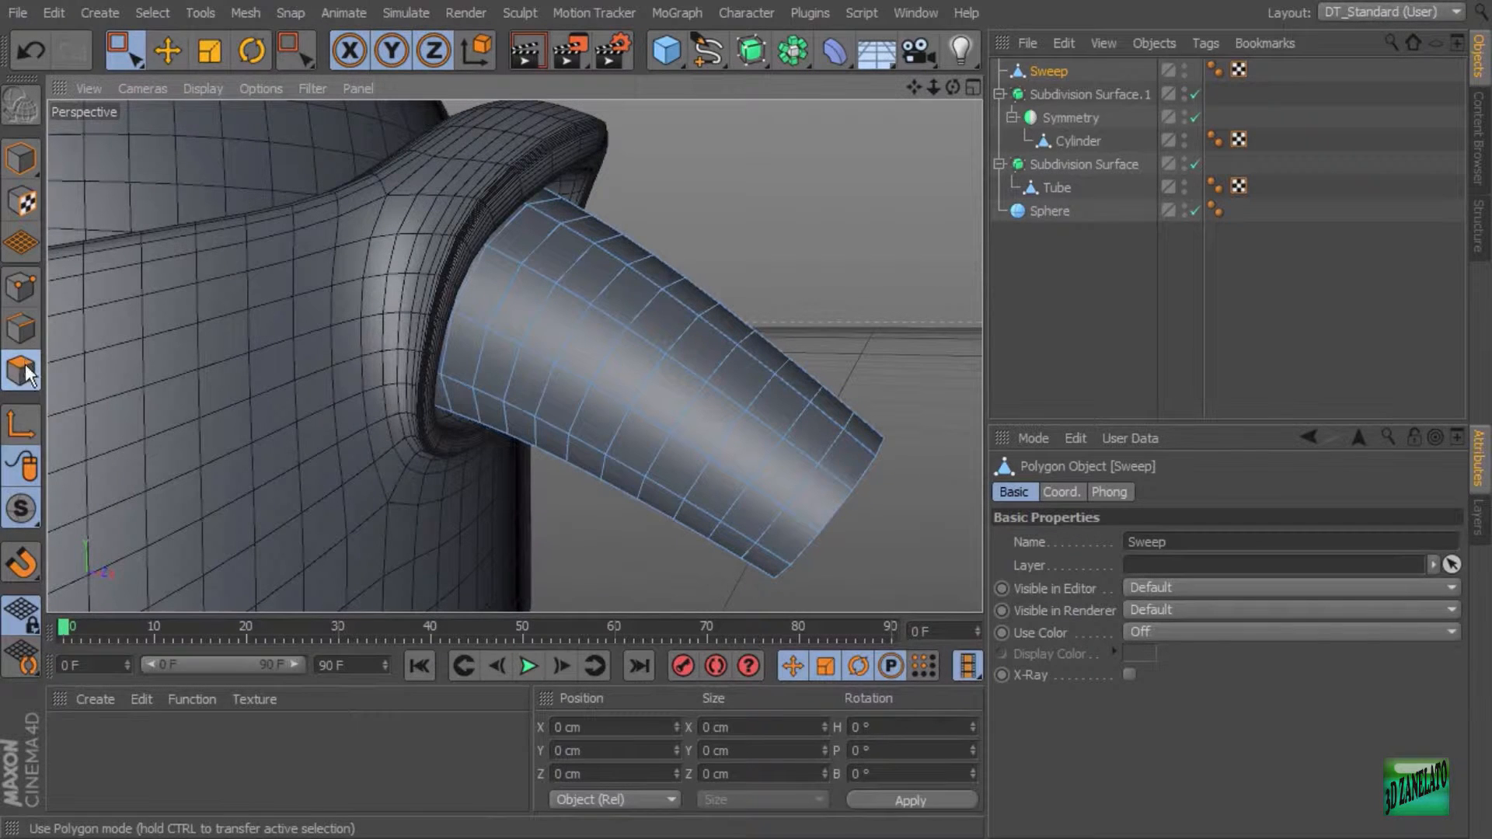
left_click(152, 13)
mouse_move(197, 48)
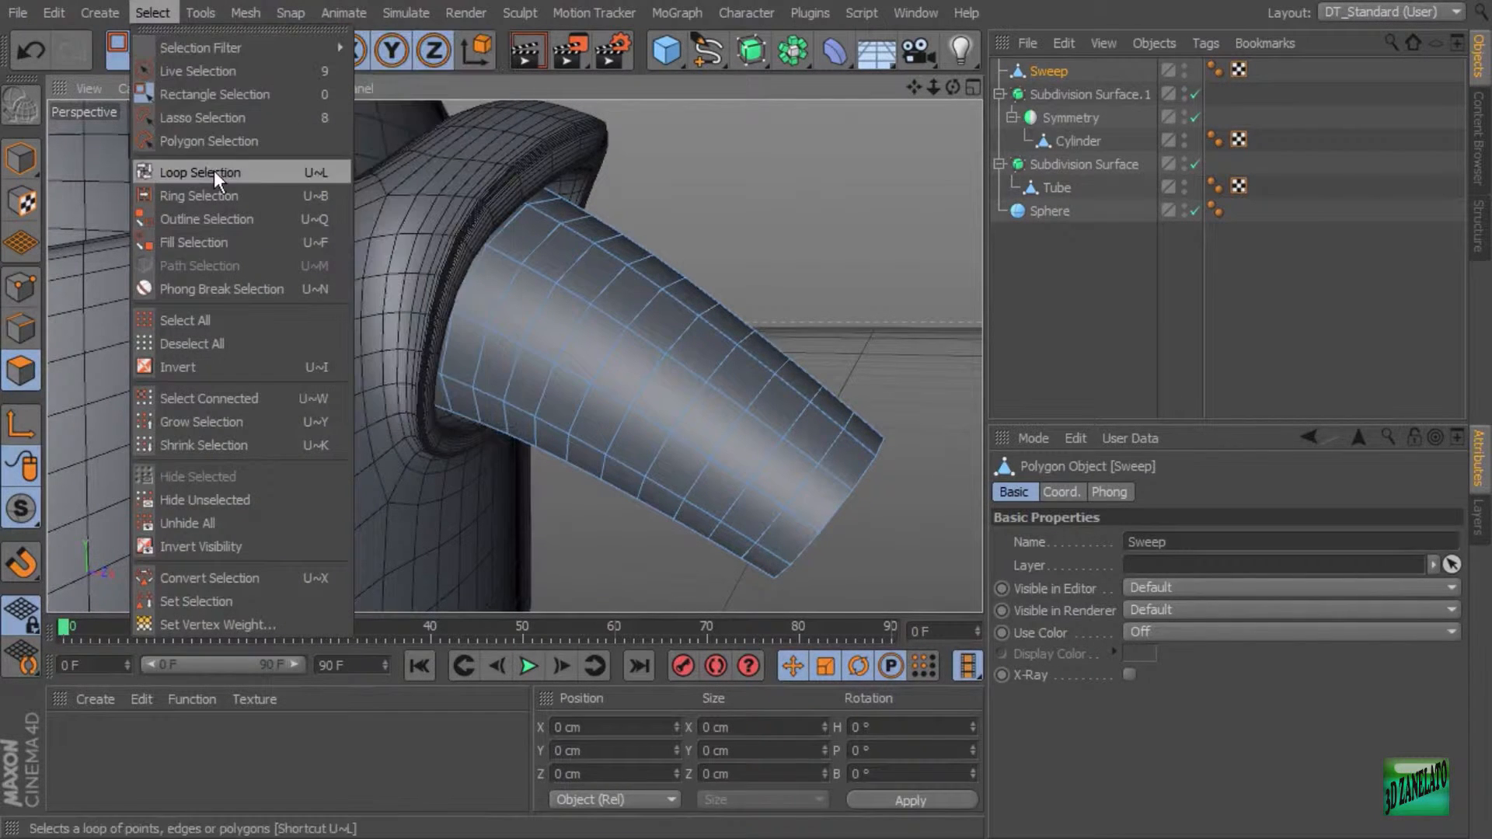
left_click(213, 171)
left_click(509, 256)
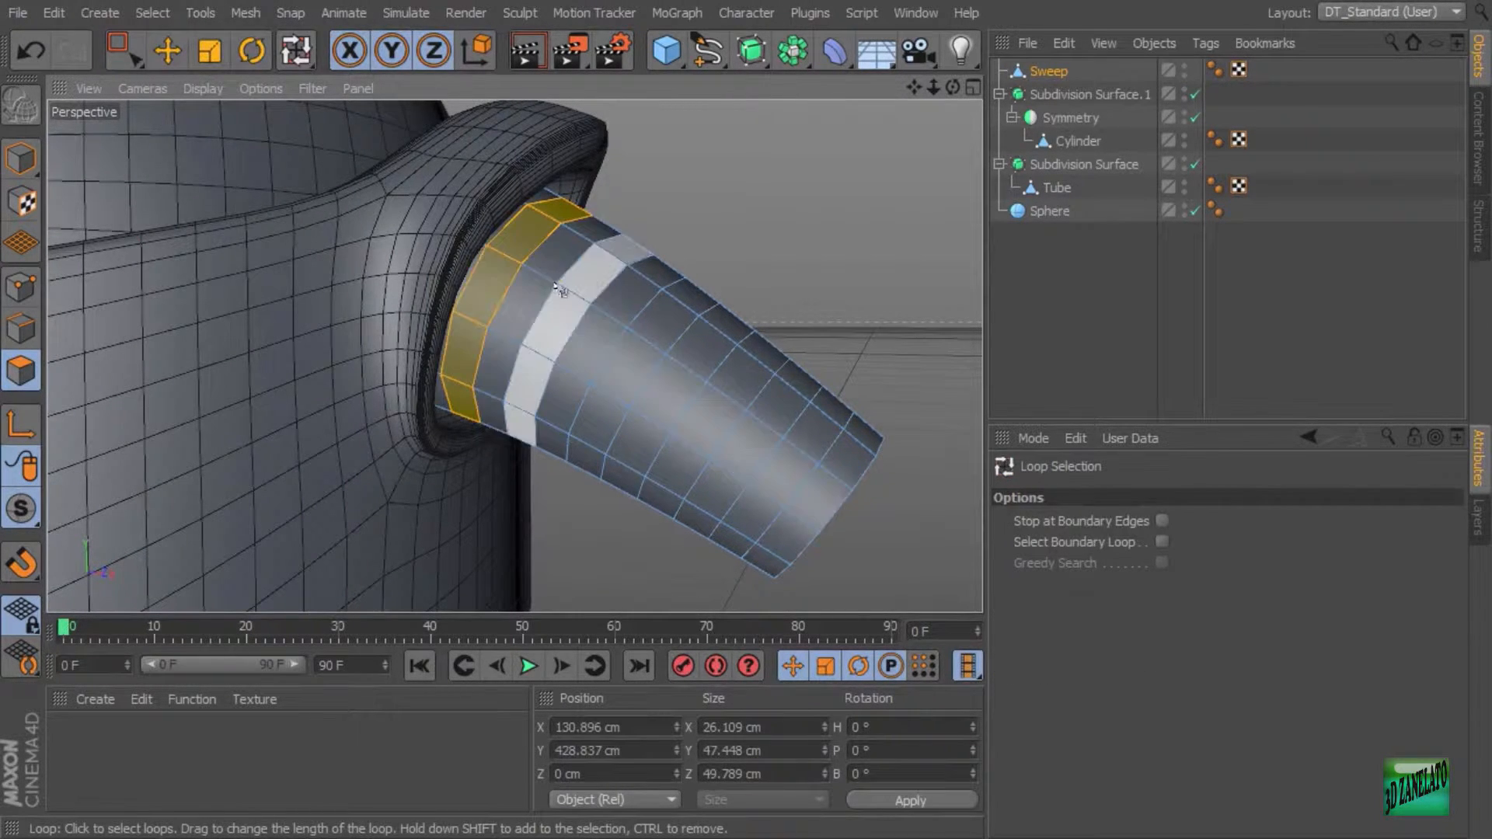
left_click(591, 342, "shift")
left_click(656, 366, "shift")
left_click(730, 392, "shift")
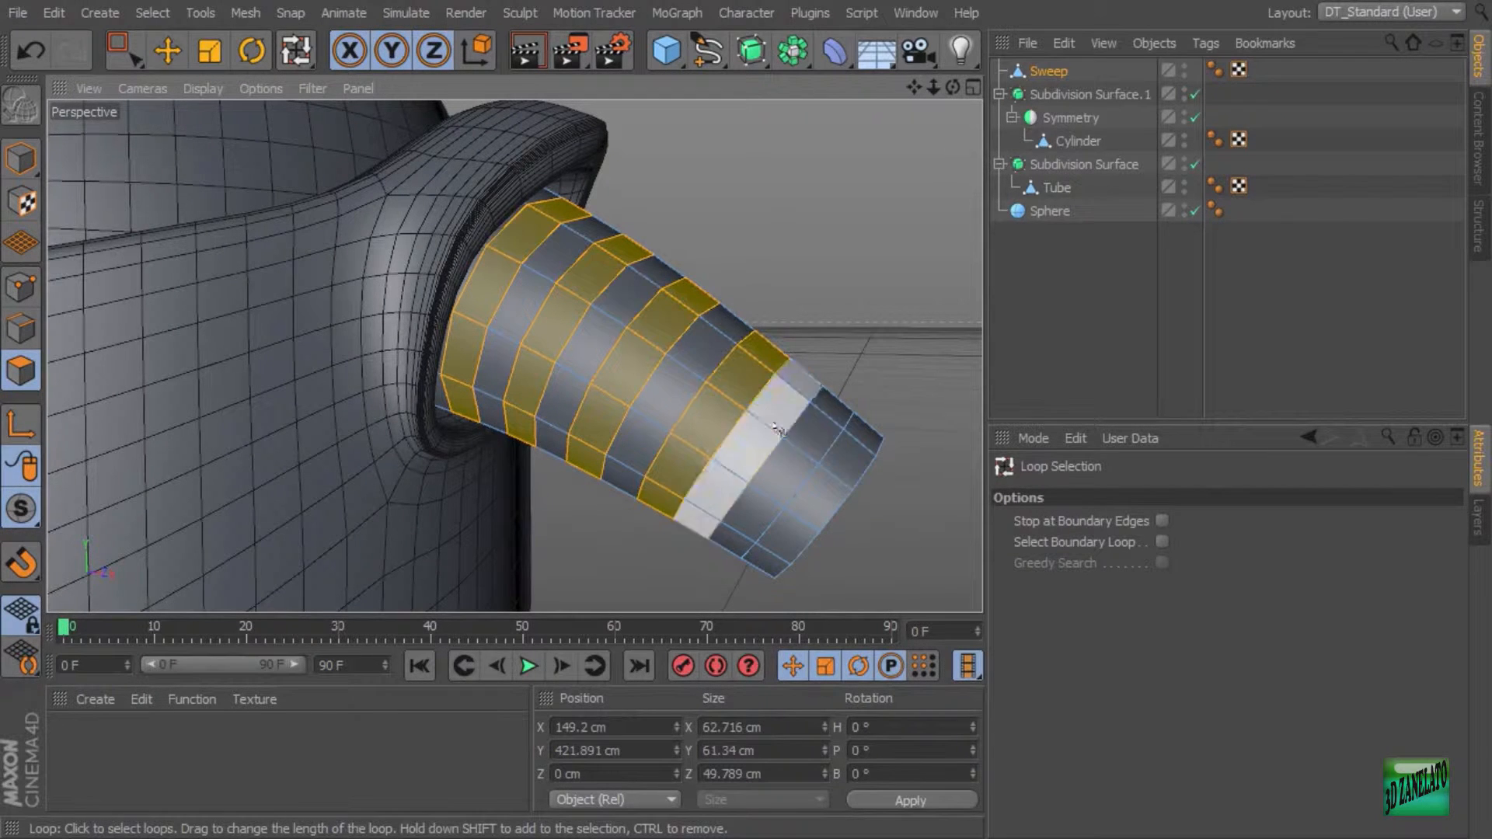
left_click(805, 439, "shift")
Extrude the selected arm rings outward with an offset of 2 cm.
left_click_drag(806, 433, 775, 288, "alt")
right_click(828, 205)
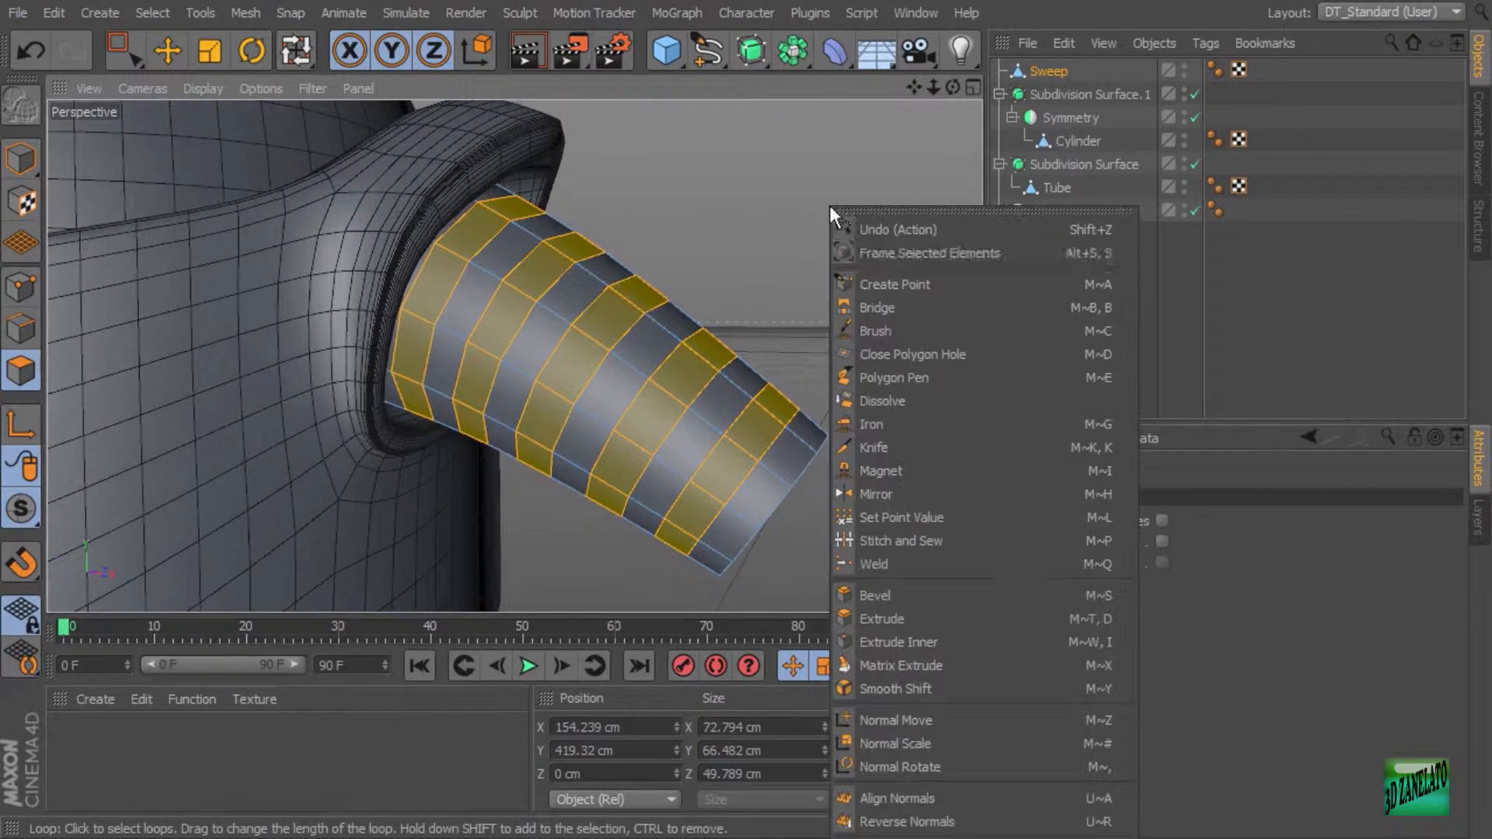
left_click(974, 610)
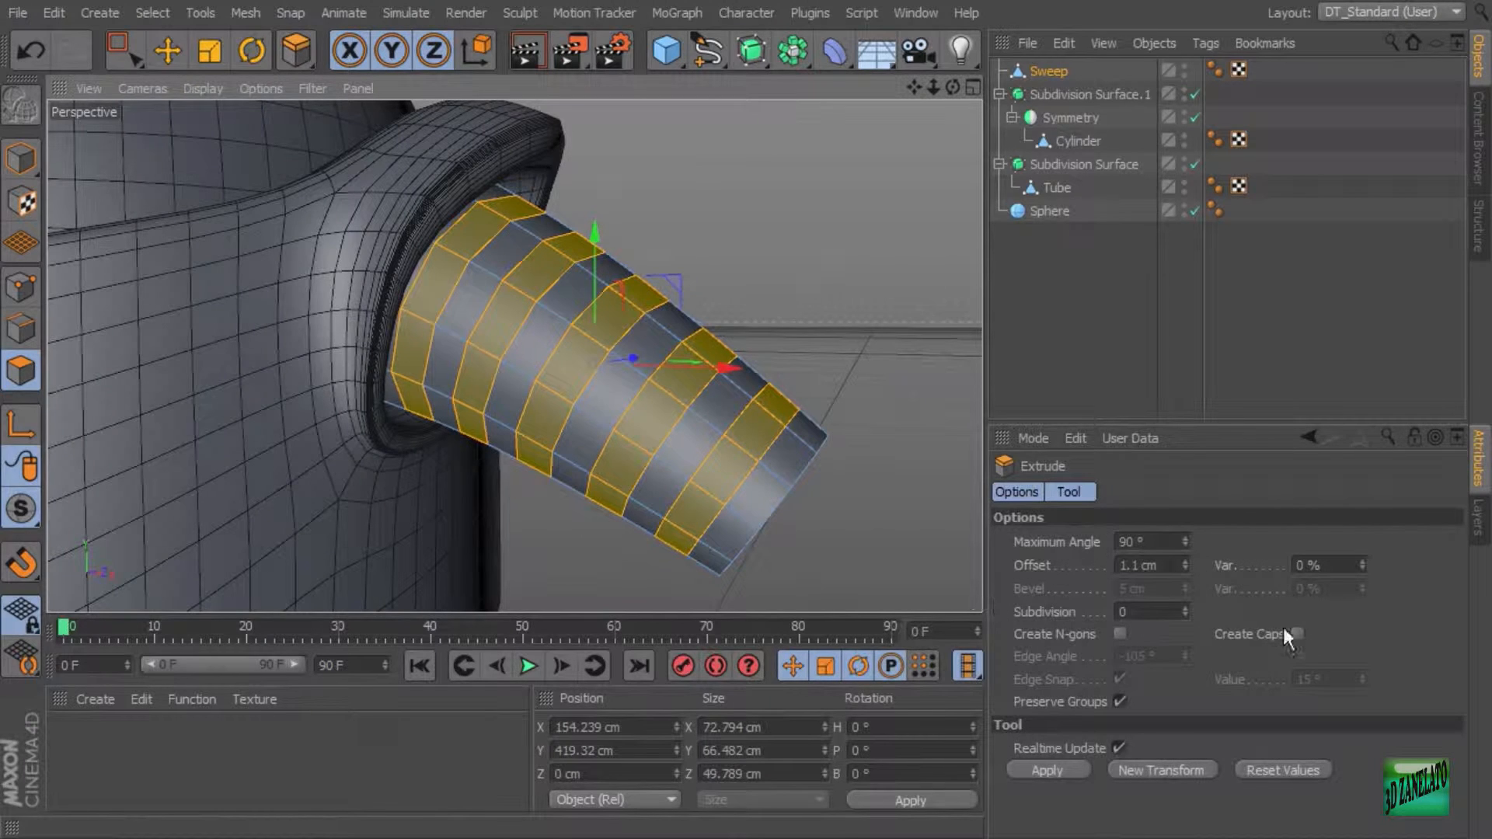
left_click_drag(883, 285, 899, 285)
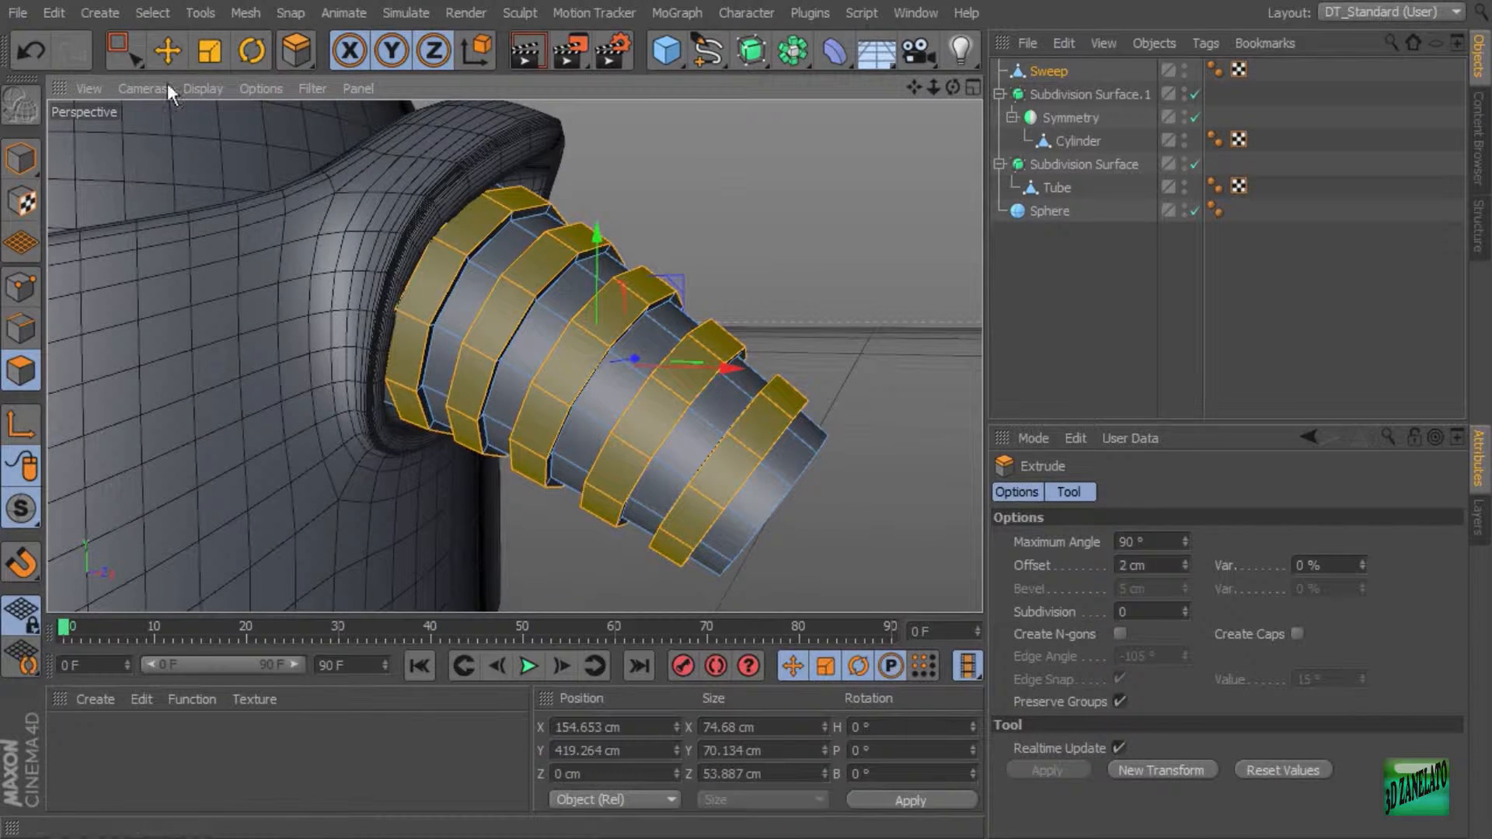
Loop-select the five recessed polygon rings between the raised bands, including the one at the arm's open end.
left_click_drag(126, 50, 159, 74)
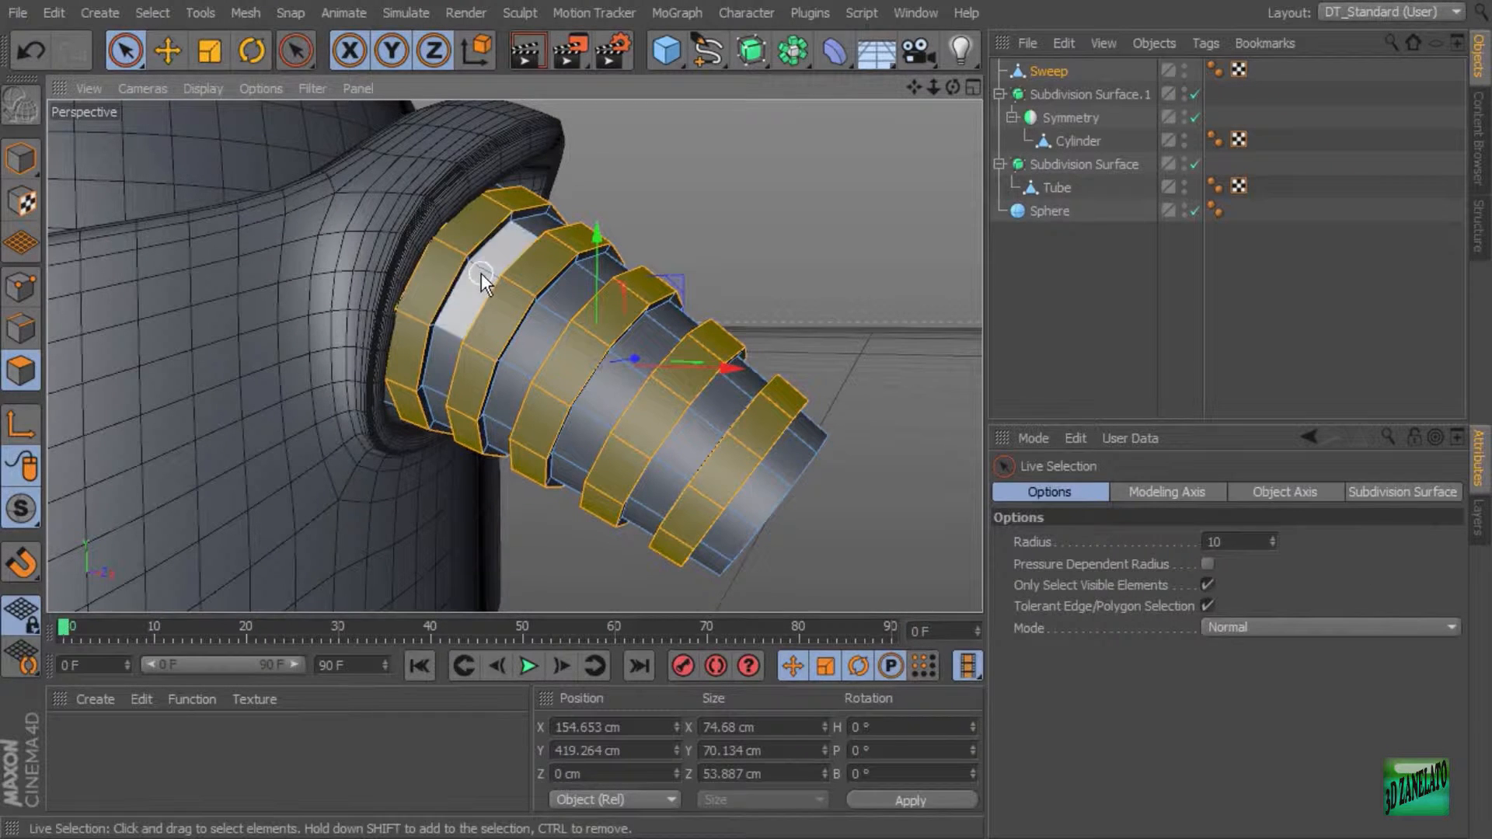
left_click(153, 14)
left_click(200, 173)
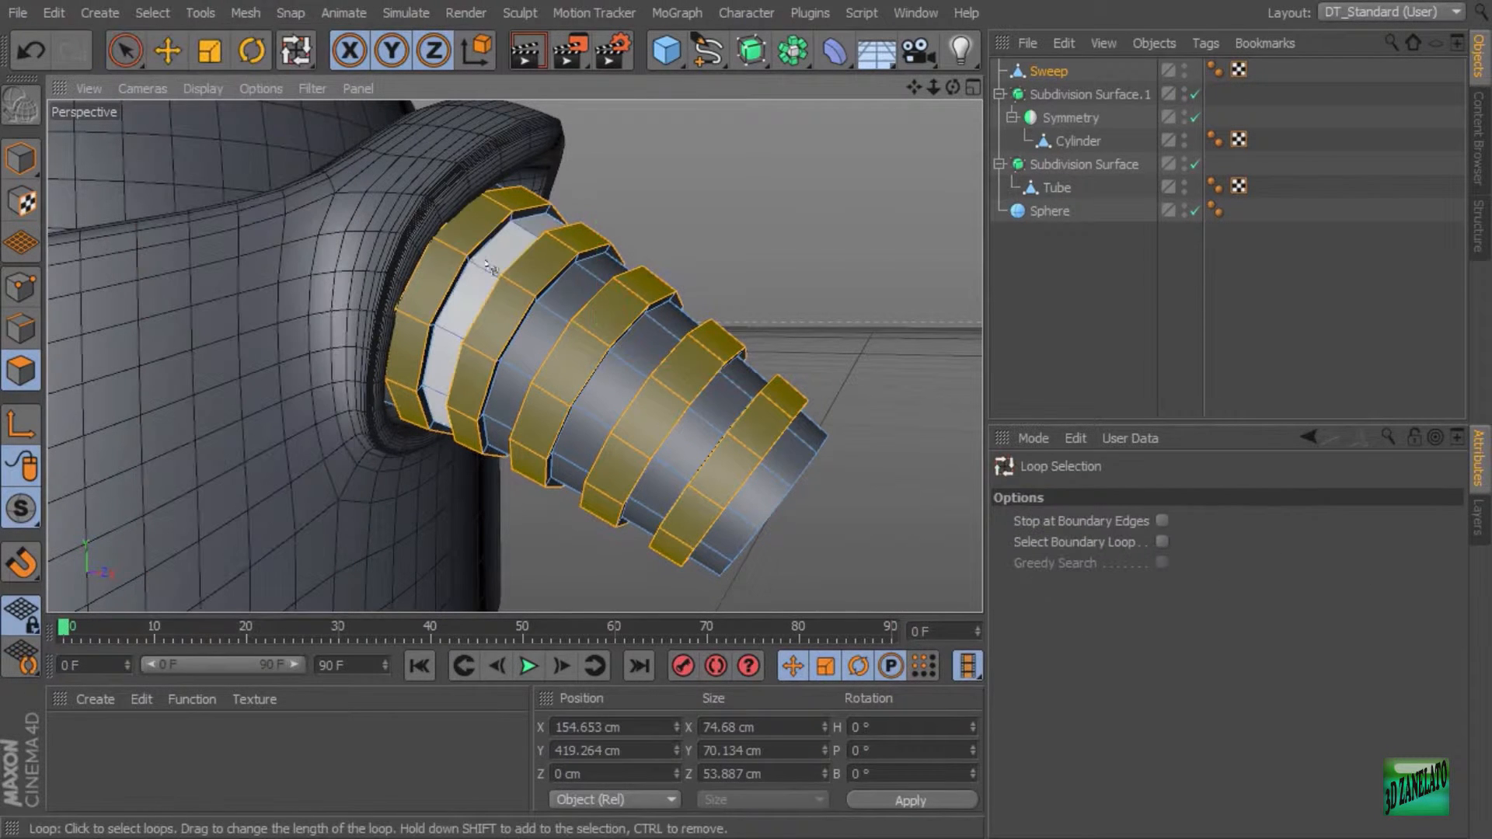
left_click(474, 264)
left_click(553, 309, "shift")
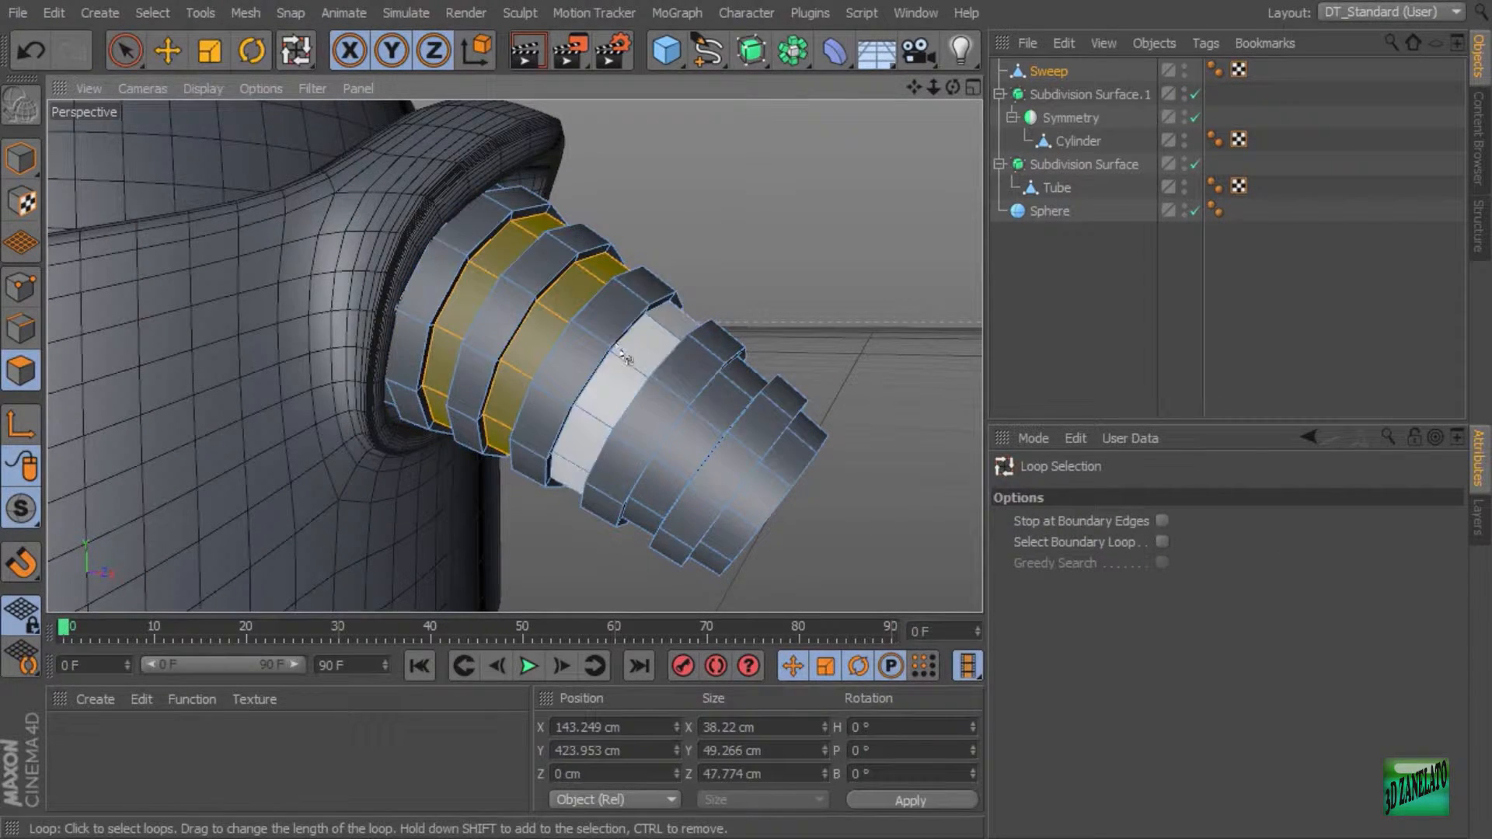
left_click(631, 357, "shift")
left_click(687, 408, "shift")
left_click(769, 468, "shift")
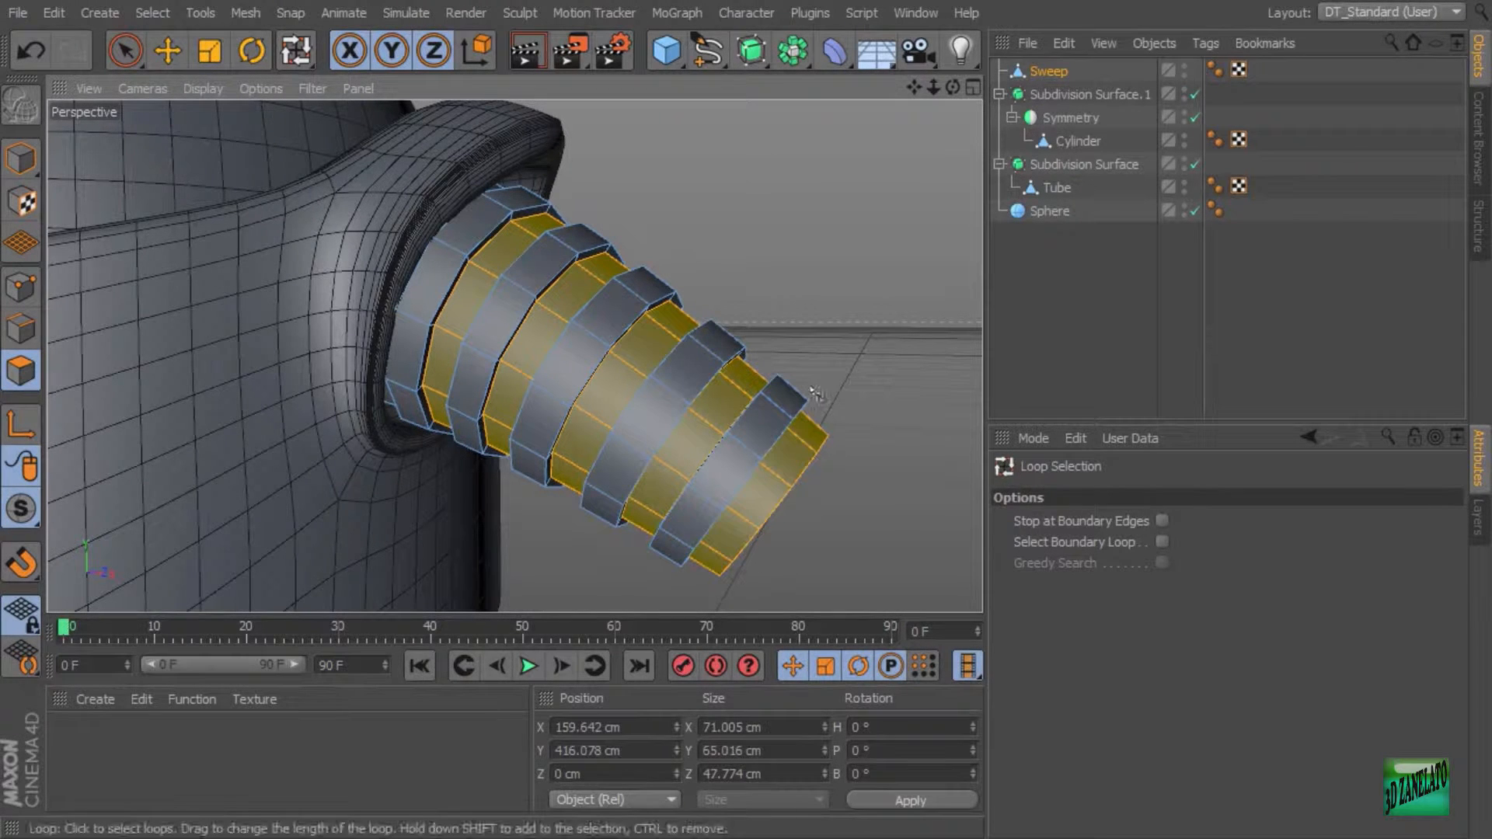
Extrude the selected recessed rings outward with an offset of 1.2 cm.
right_click(808, 270)
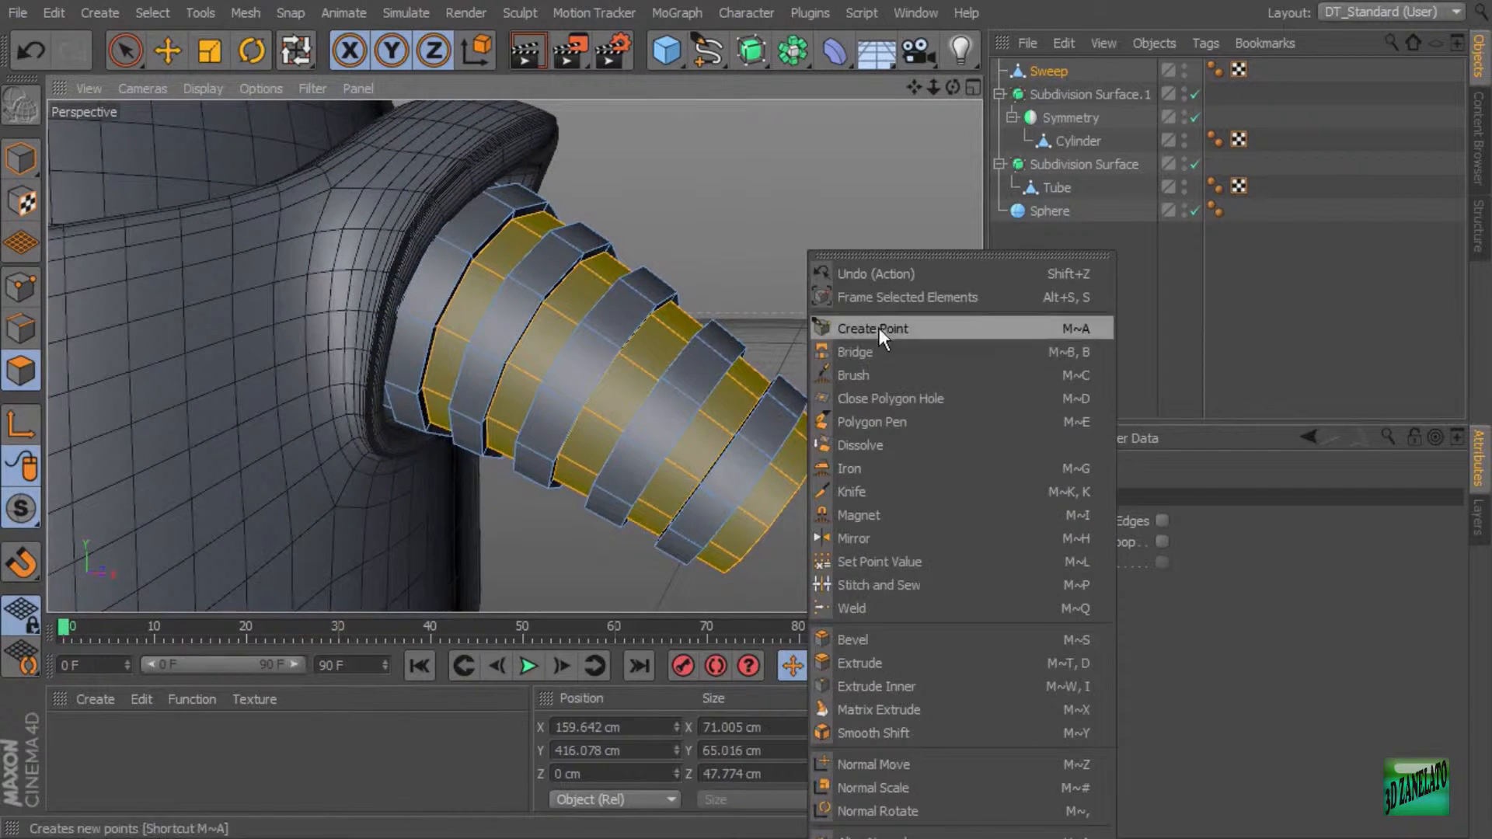
left_click(916, 662)
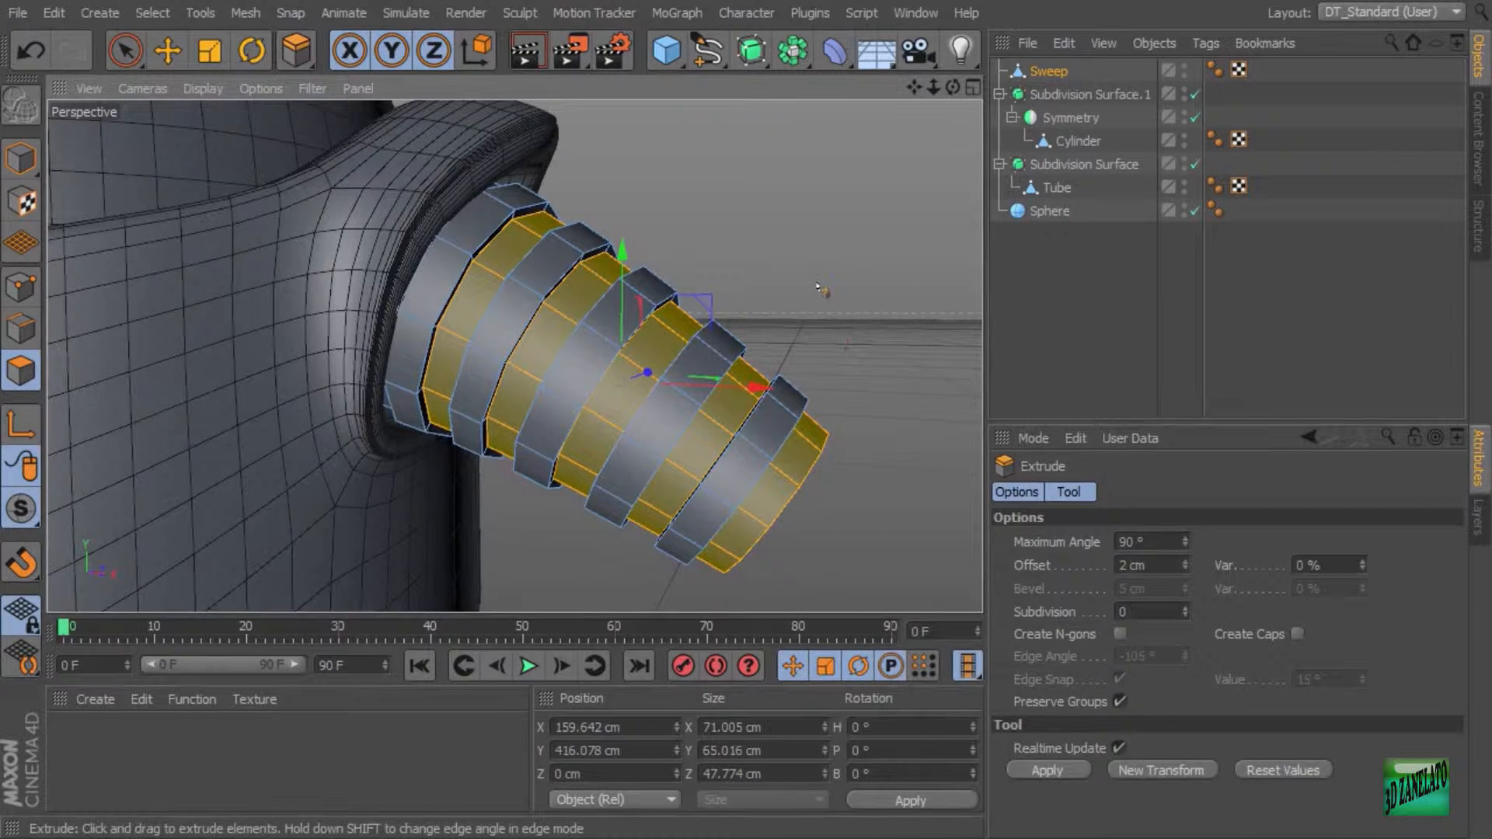
left_click_drag(822, 289, 794, 292)
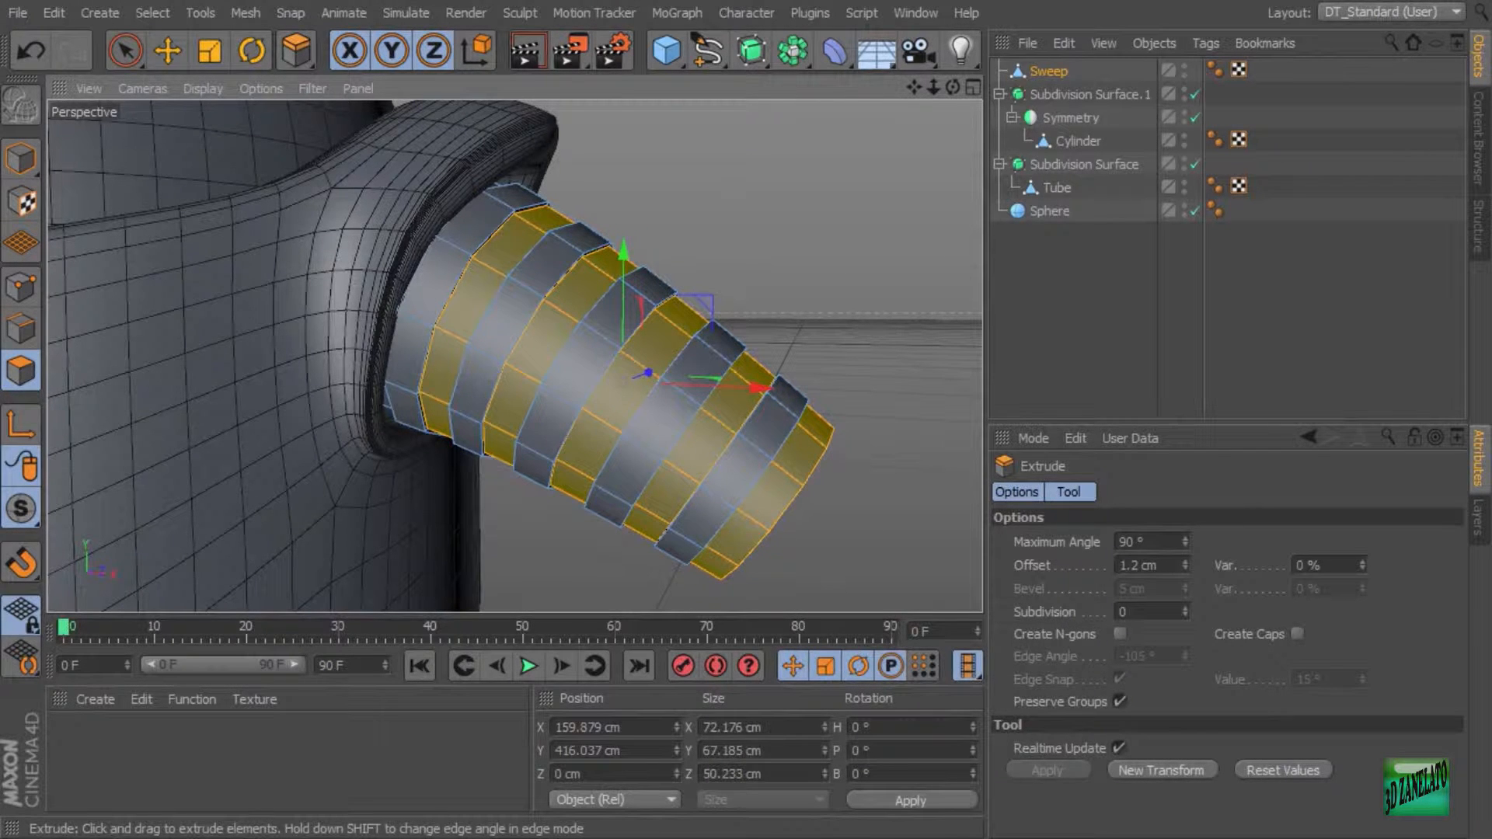
left_click(124, 50)
Add a Subdivision Surface and make the arm's Sweep mesh its child to smooth the ridges.
left_click(21, 158)
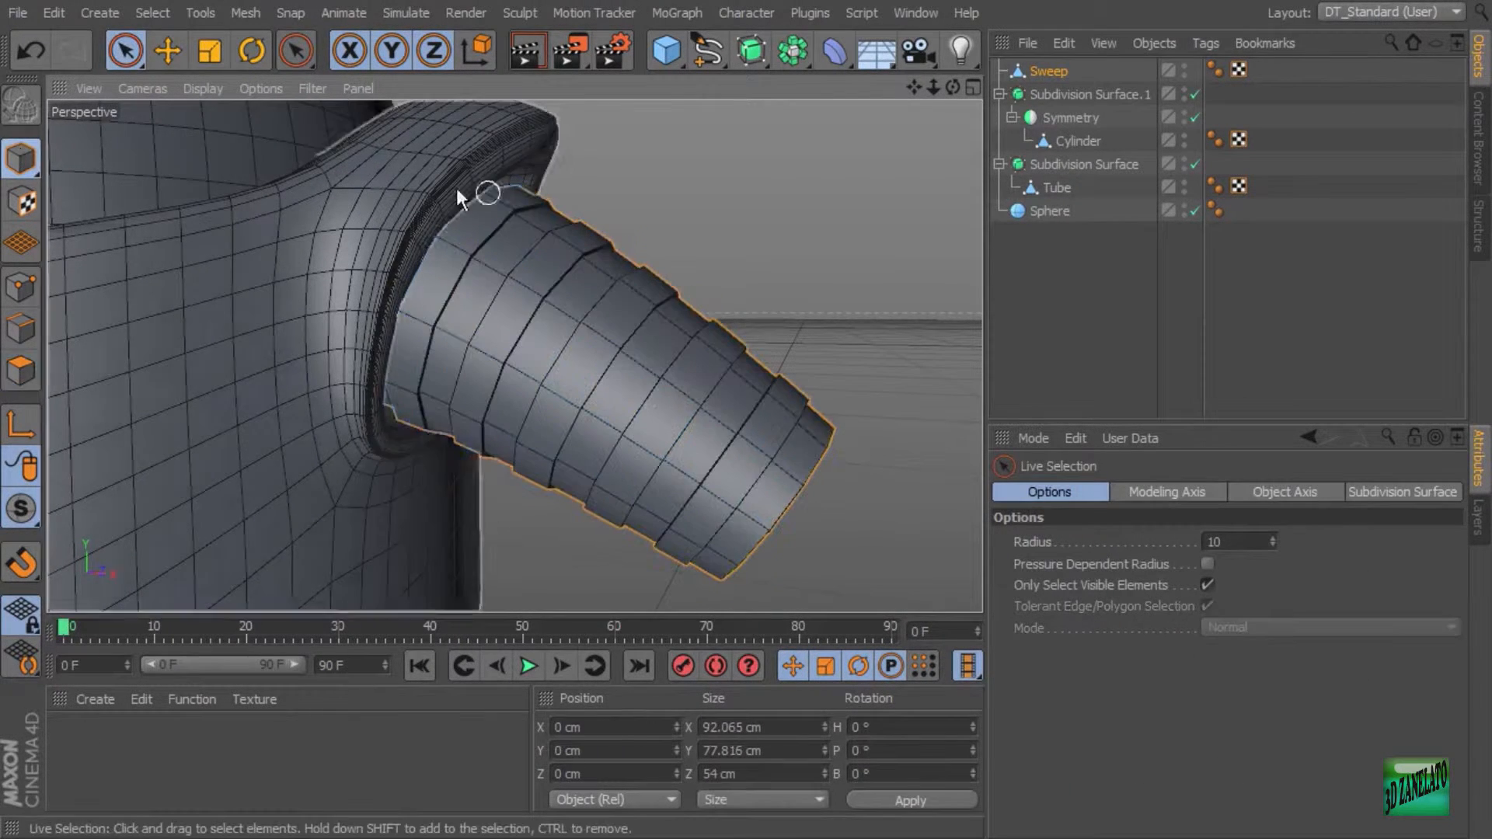
left_click(749, 52)
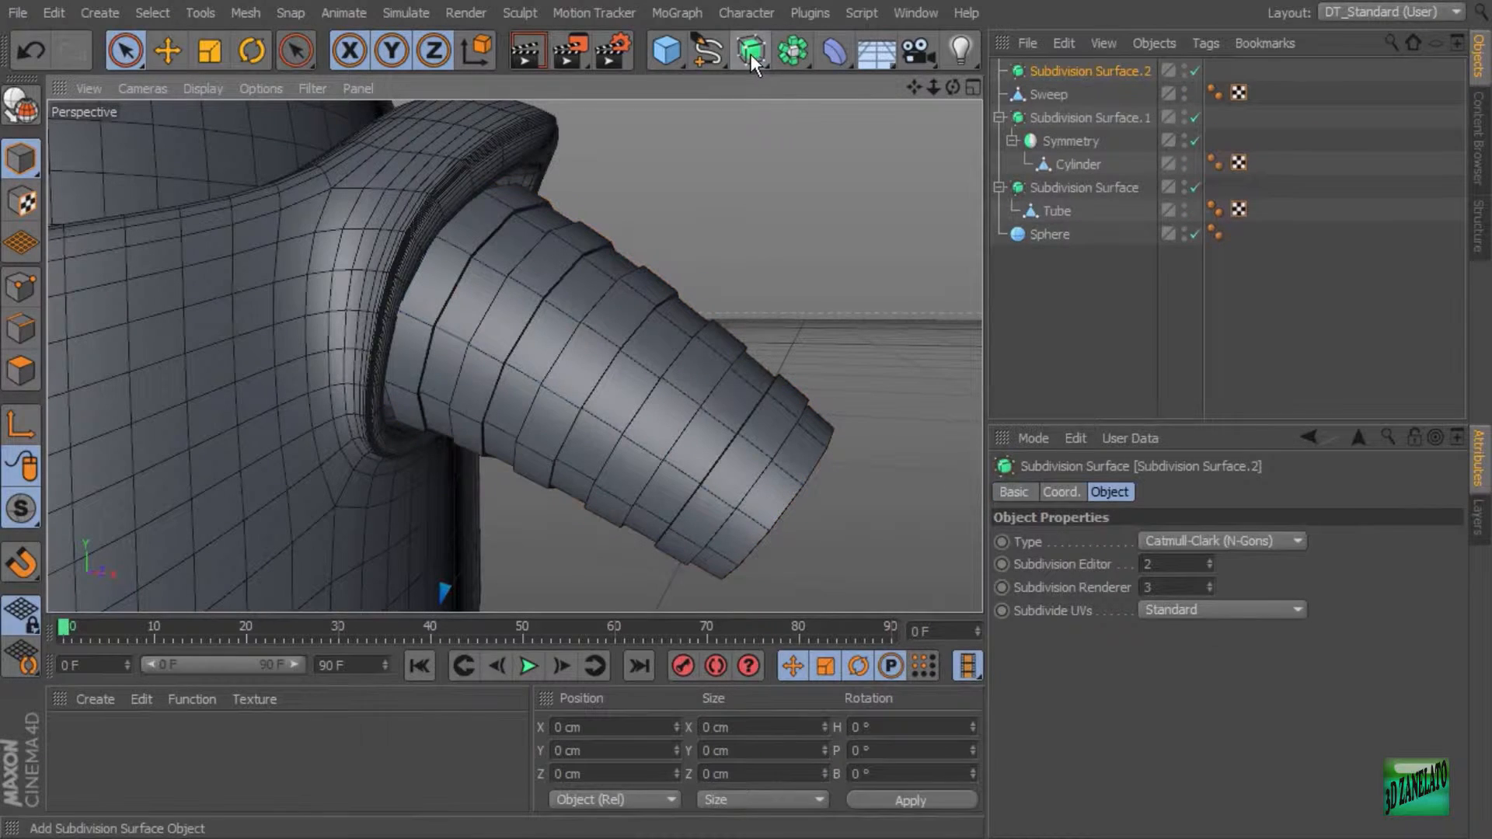
left_click_drag(1042, 94, 1080, 68)
left_click(1080, 68)
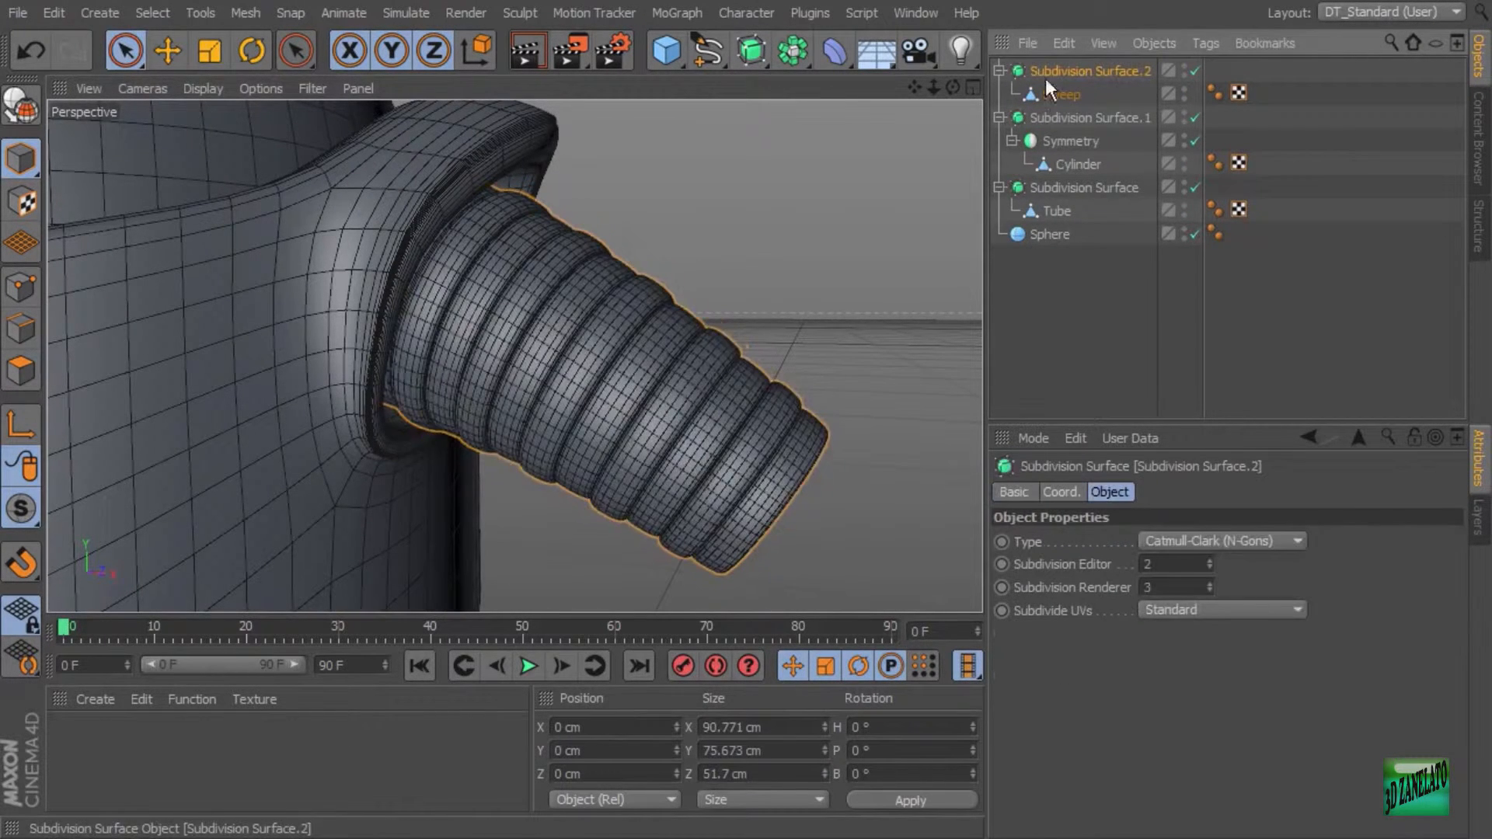
Switch the perspective view to Gouraud Shading without lines and examine the smoothed ribbed arm against the body.
scroll(800, 196, "down", 3)
left_click(203, 88)
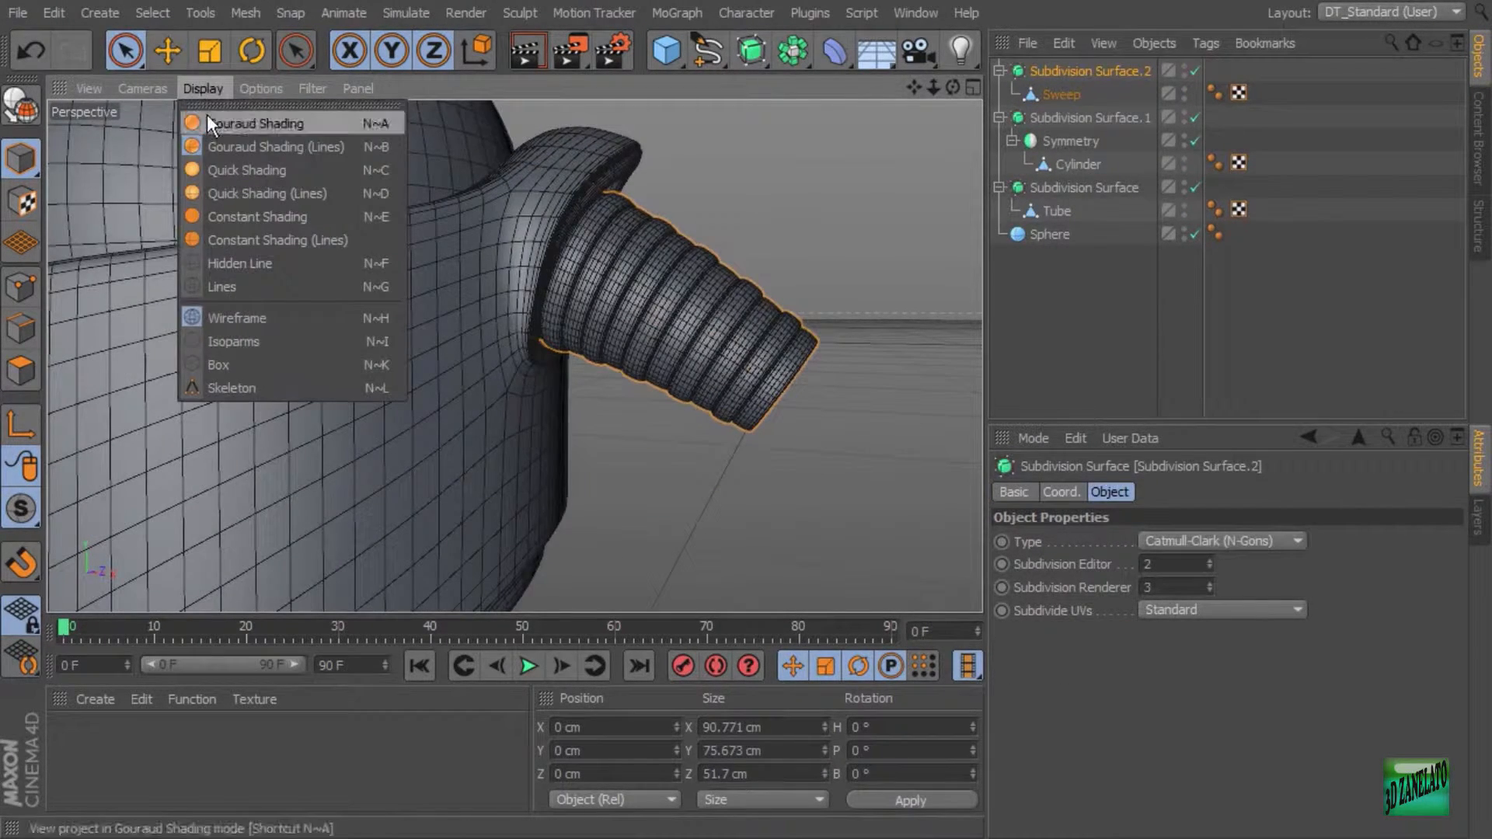
left_click(208, 117)
left_click_drag(325, 162, 762, 361, "alt")
scroll(761, 362, "up", 5)
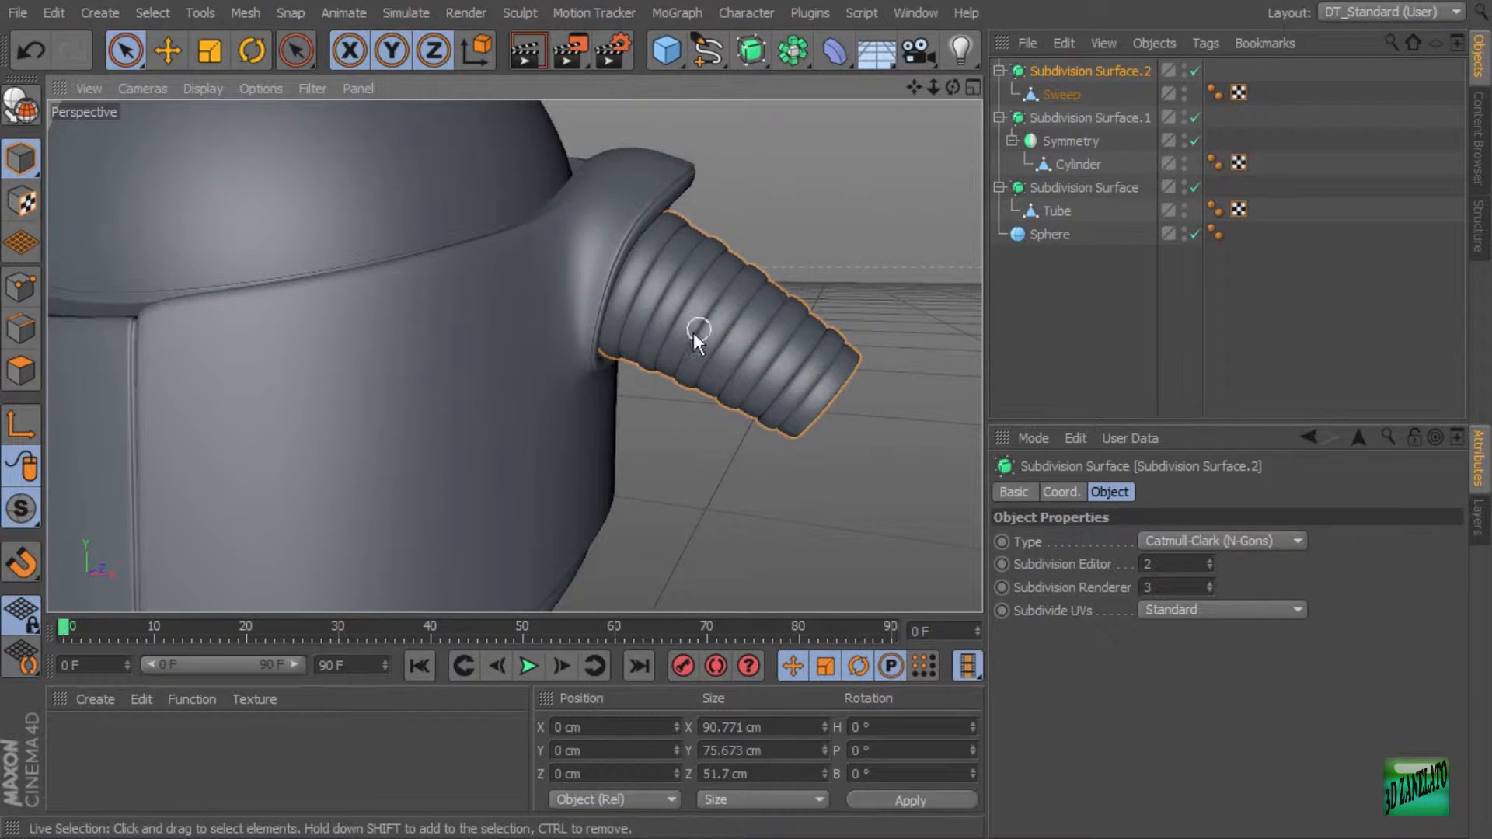
left_click_drag(780, 326, 790, 445, "alt")
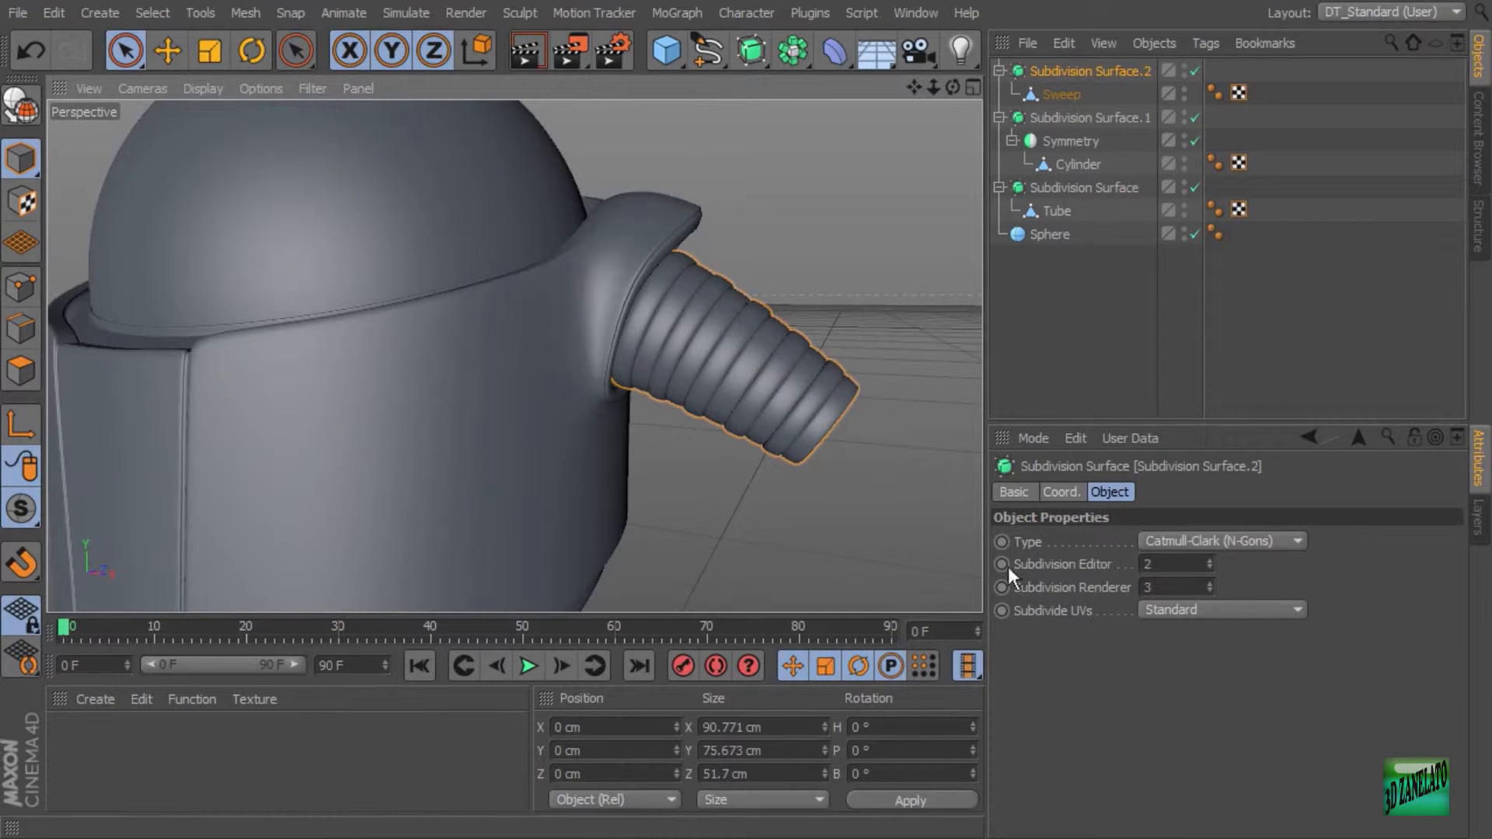
Add a Circle spline primitive to the scene and return to the Live Selection tool.
left_click(707, 50)
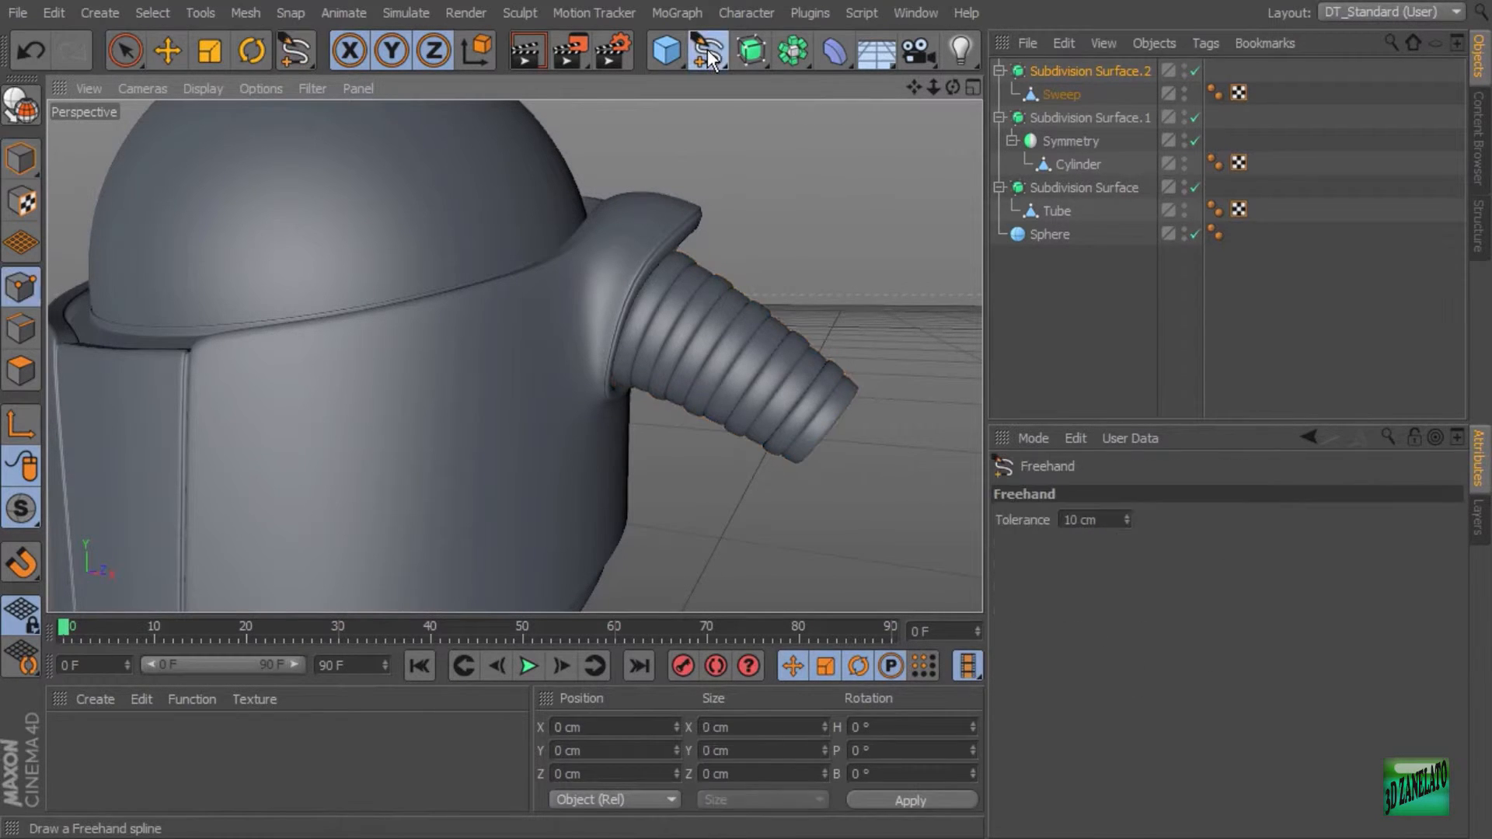
left_click_drag(707, 49, 883, 168)
scroll(863, 353, "down", 3)
middle_click_drag(856, 437, 839, 200, "alt")
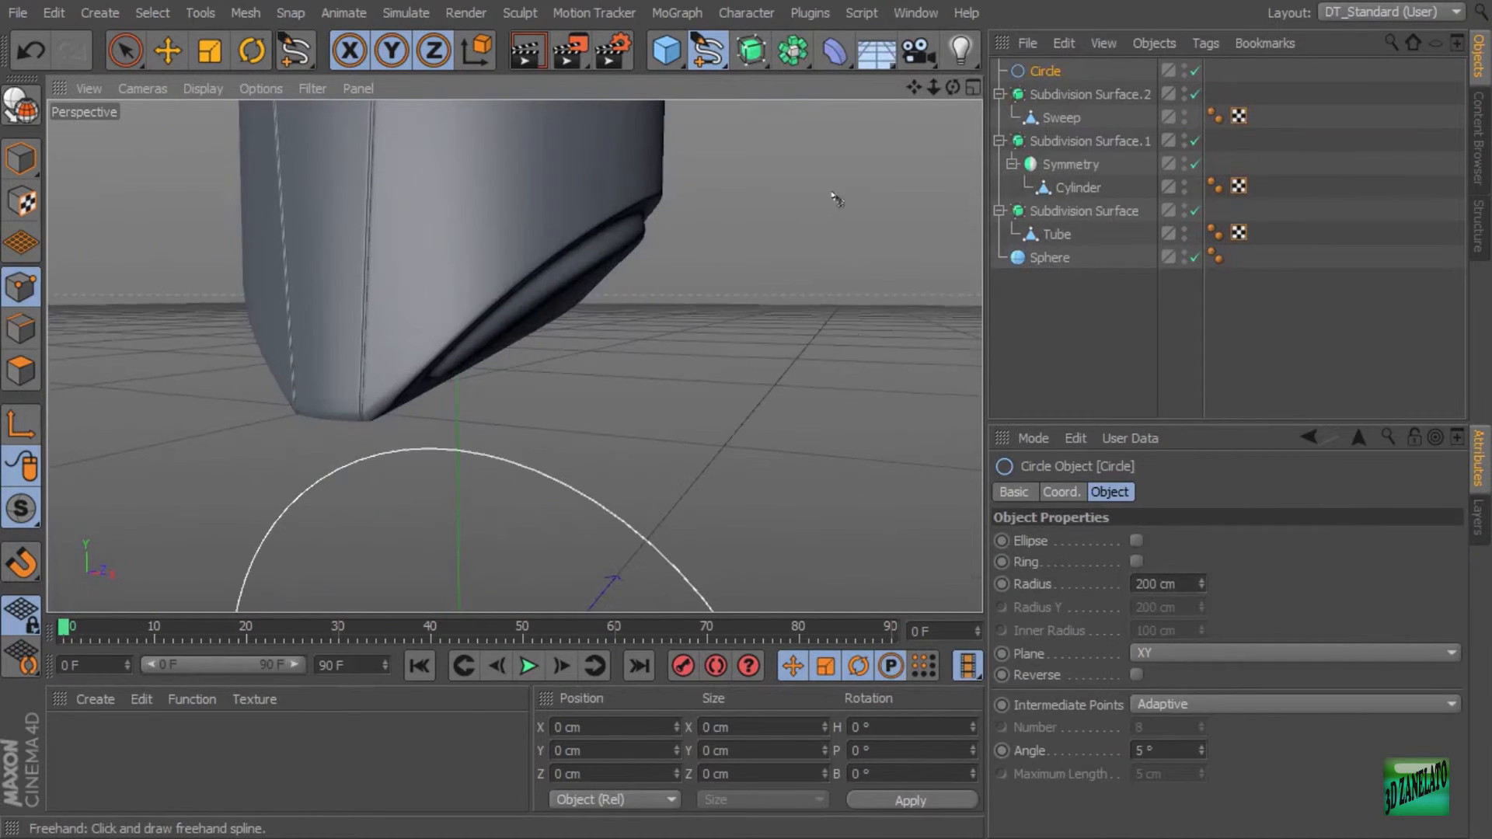
middle_click_drag(703, 513, 701, 412, "alt")
middle_click_drag(752, 173, 740, 503, "alt")
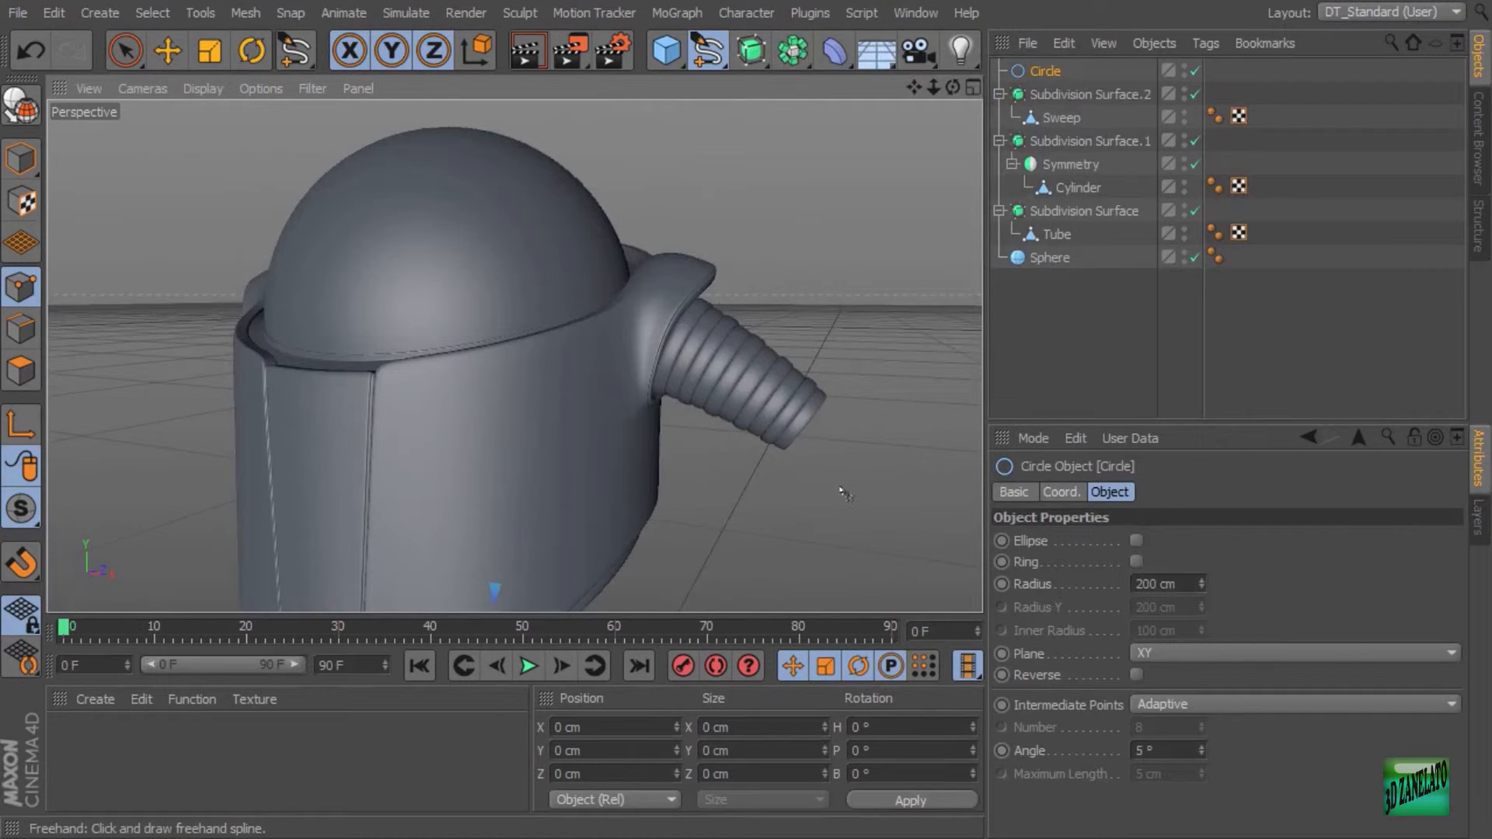
middle_click_drag(843, 493, 796, 369, "alt")
left_click(128, 53)
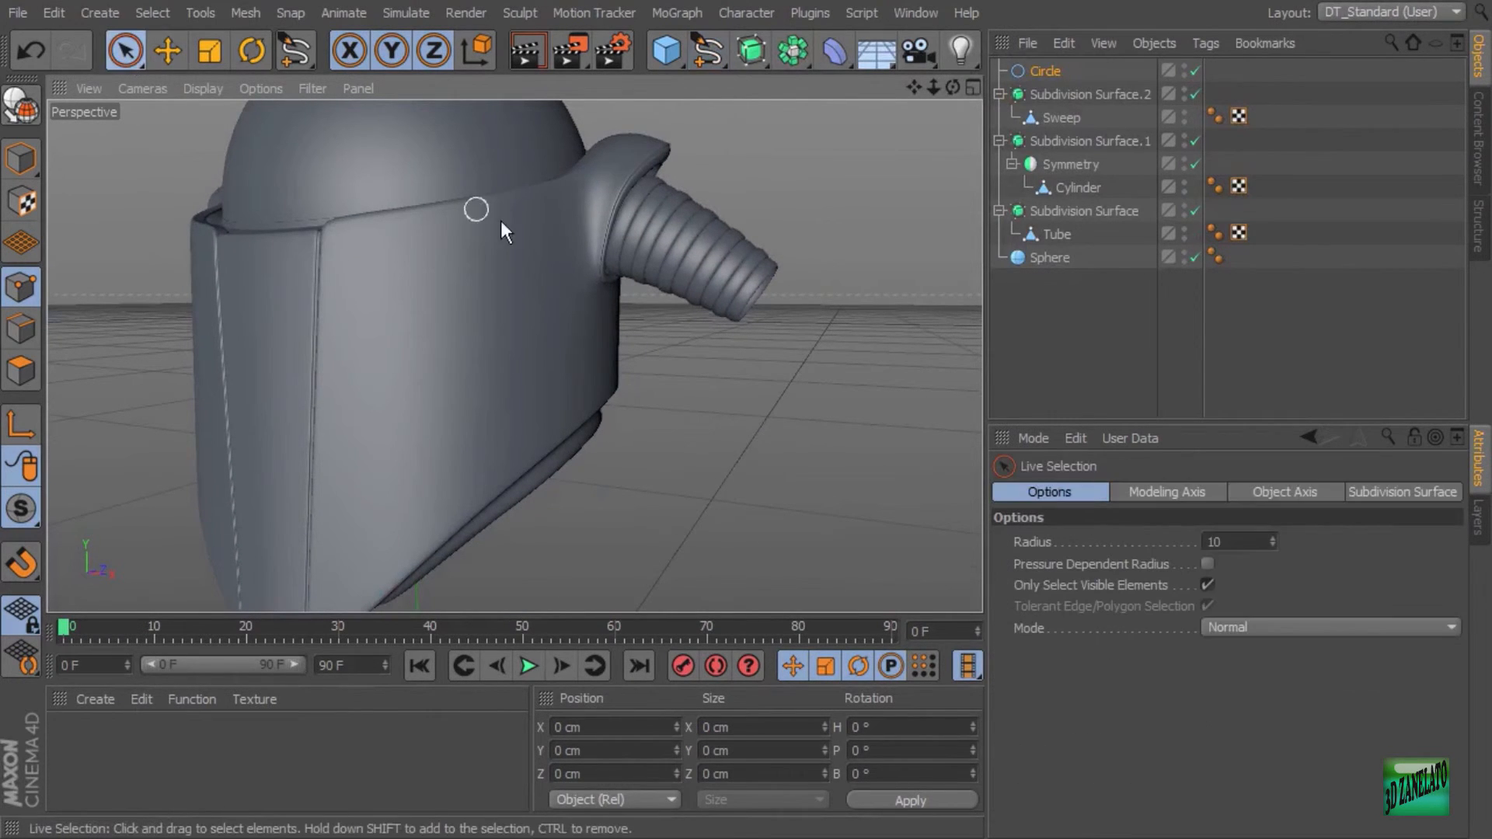
middle_click_drag(696, 376, 694, 499, "alt")
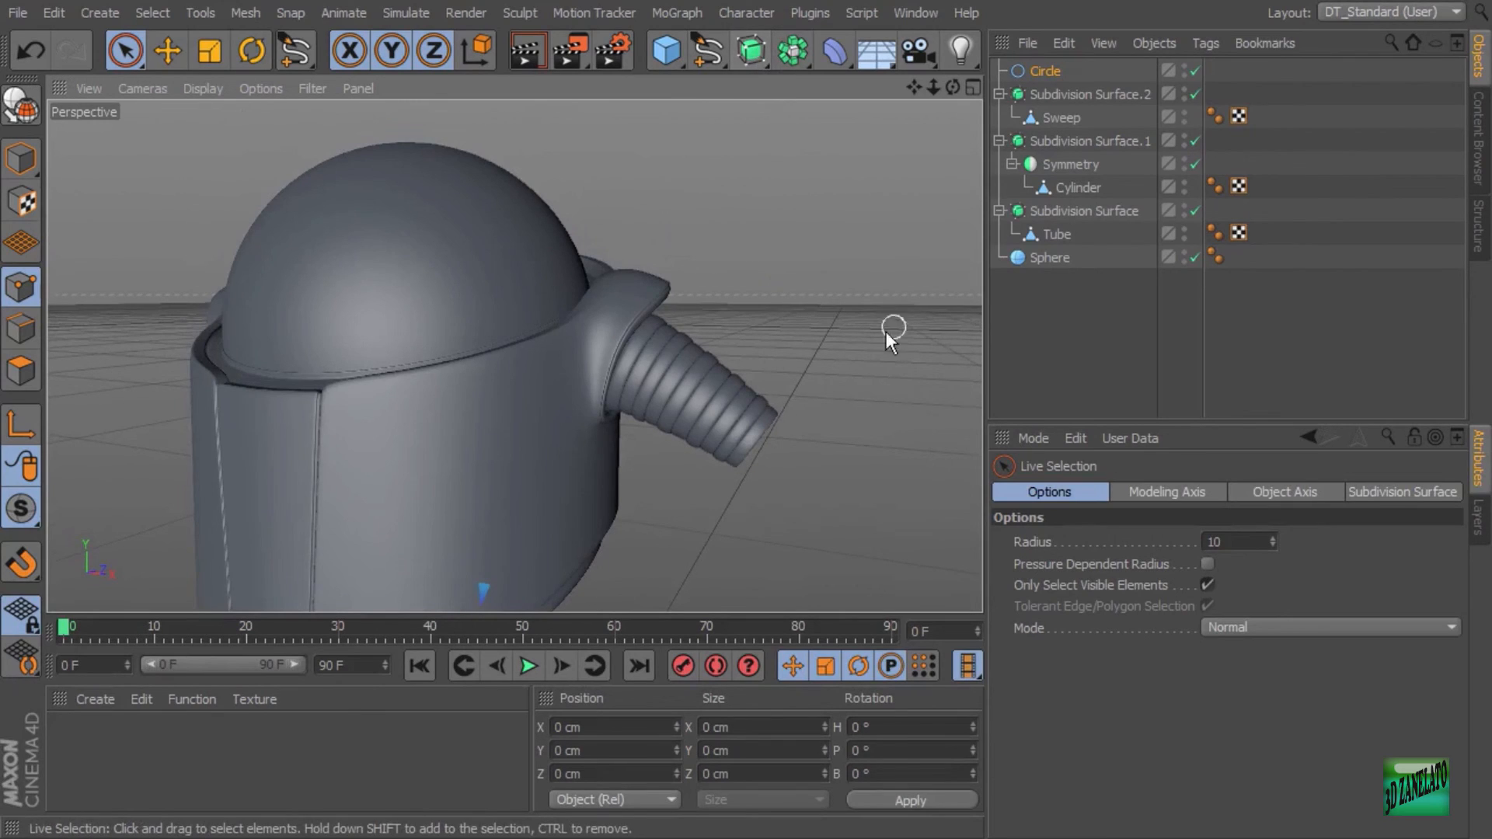